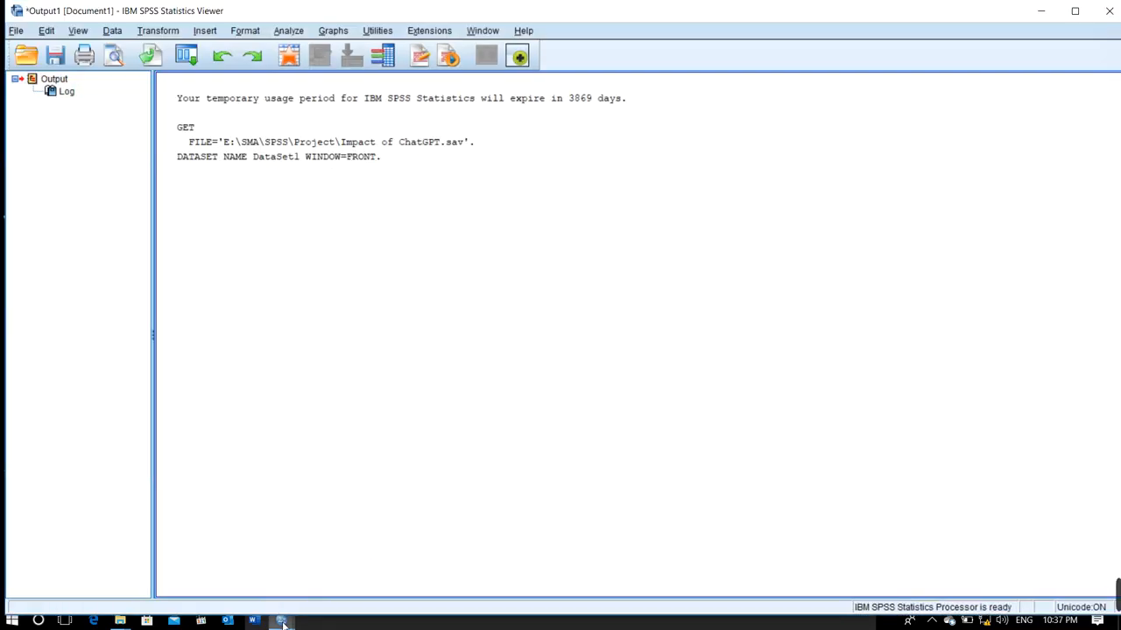
Switch to the Impact of ChatGPT.sav data, check its variable definitions, and display numeric codes instead of value labels in the data
mouse_move(281, 619)
click(237, 575)
click(377, 585)
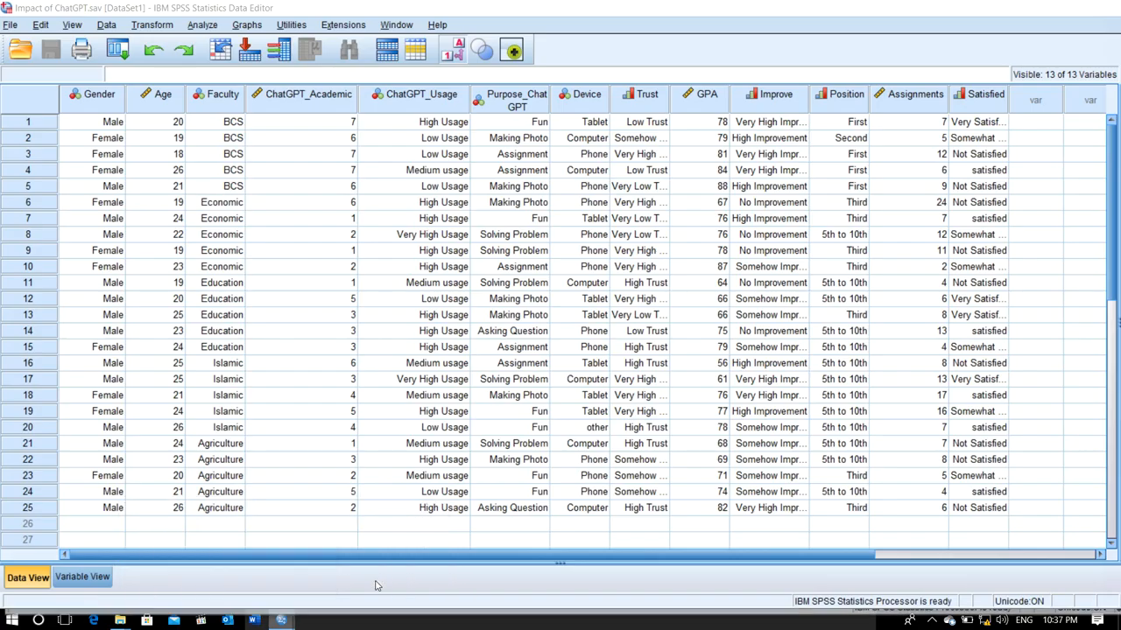
click(84, 577)
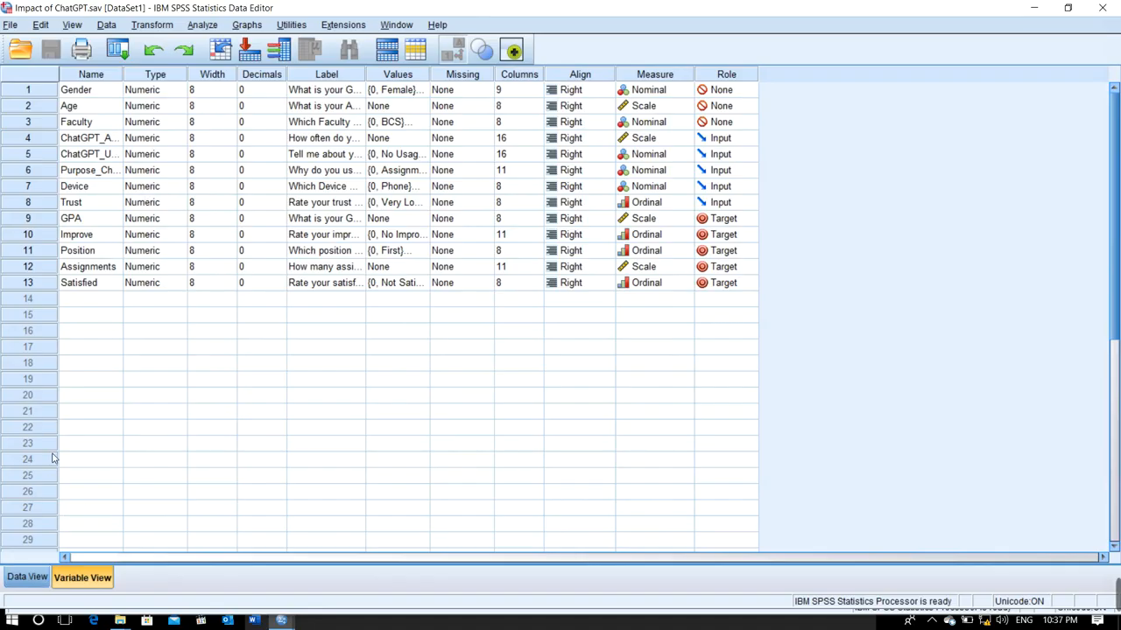
click(27, 577)
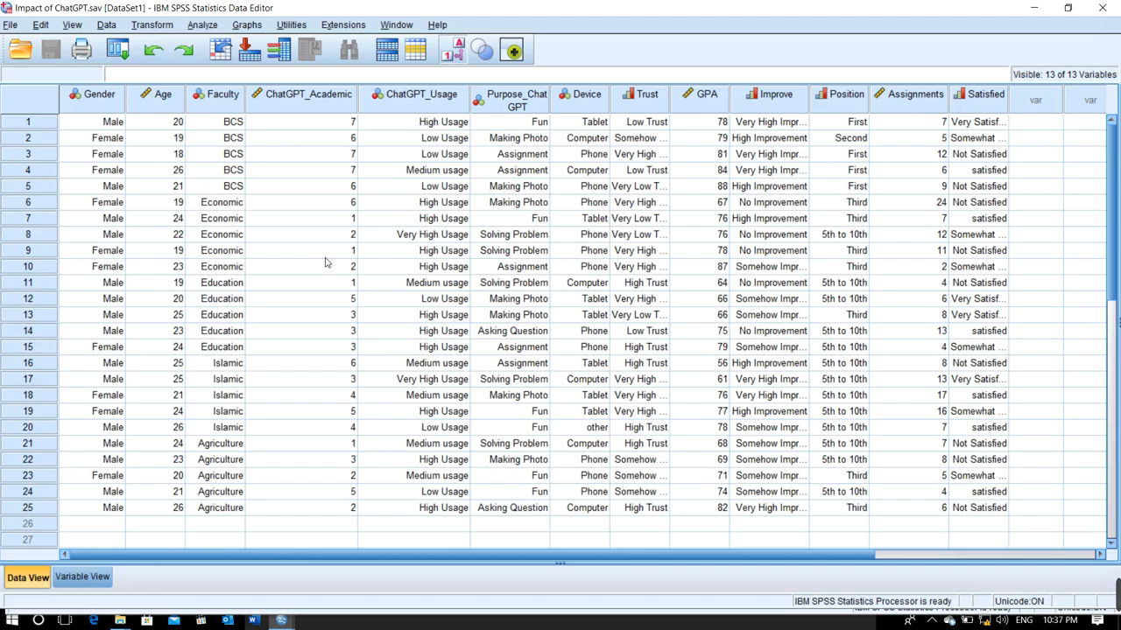
click(453, 55)
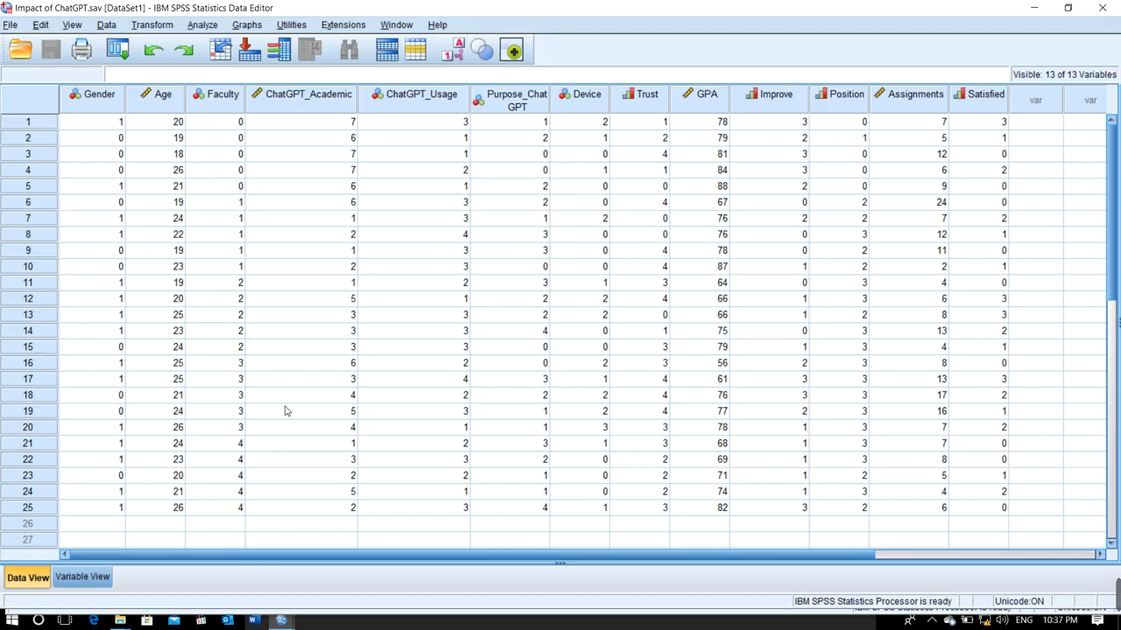
Examine the measurement level and role of each variable, and return to the data to highlight case 25
click(85, 577)
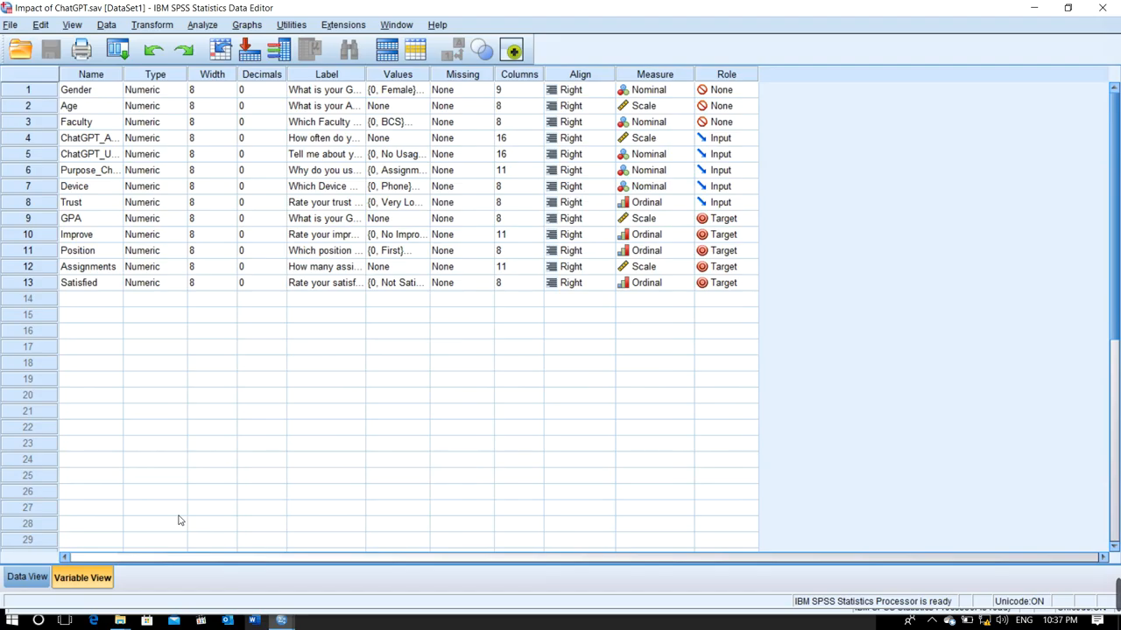
click(29, 576)
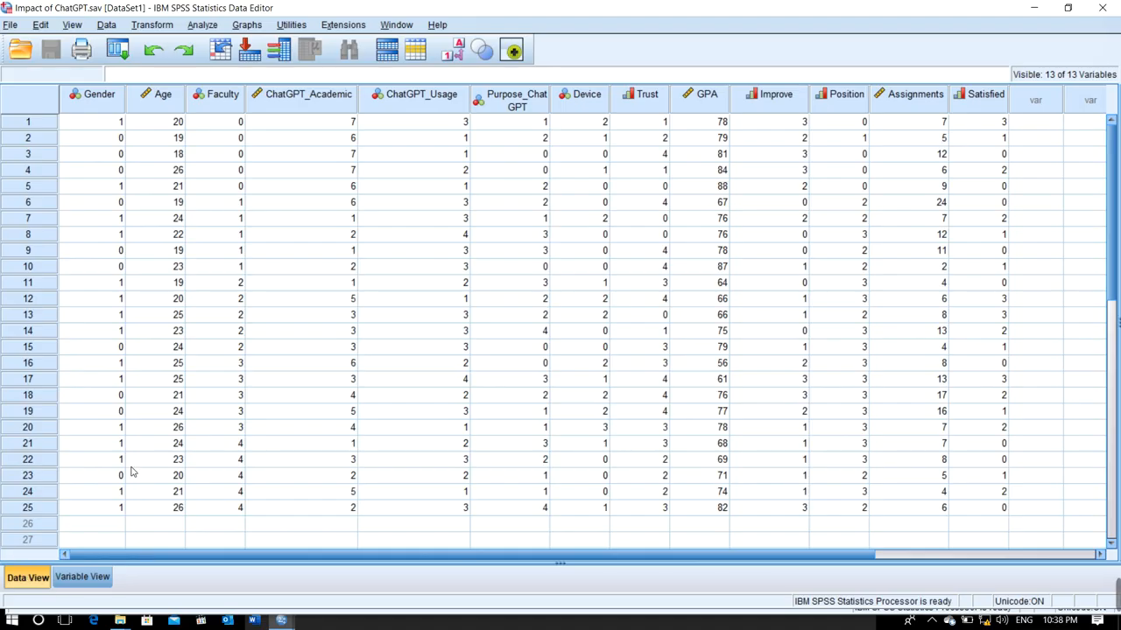
click(34, 509)
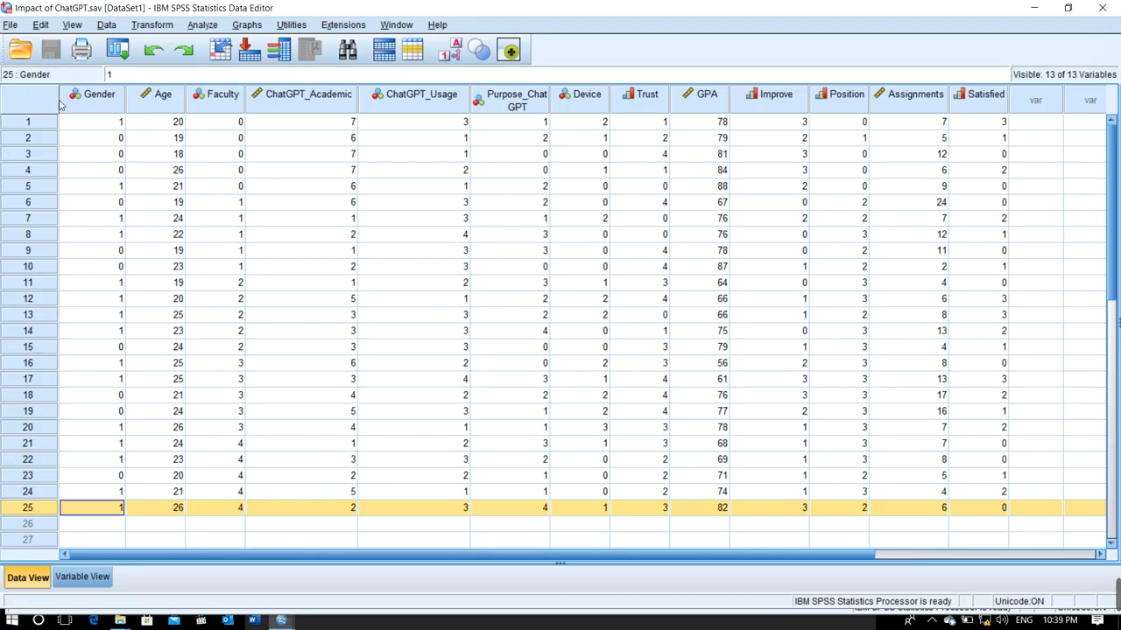
Run a Frequencies analysis on the Gender variable with frequency tables displayed
click(86, 98)
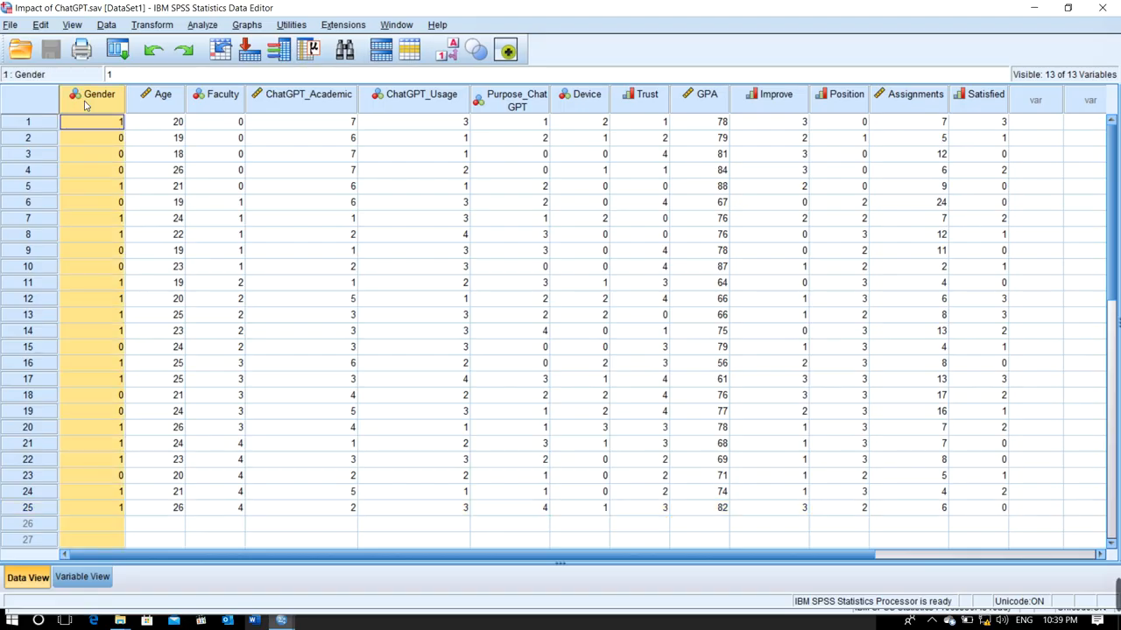
click(215, 27)
mouse_move(246, 63)
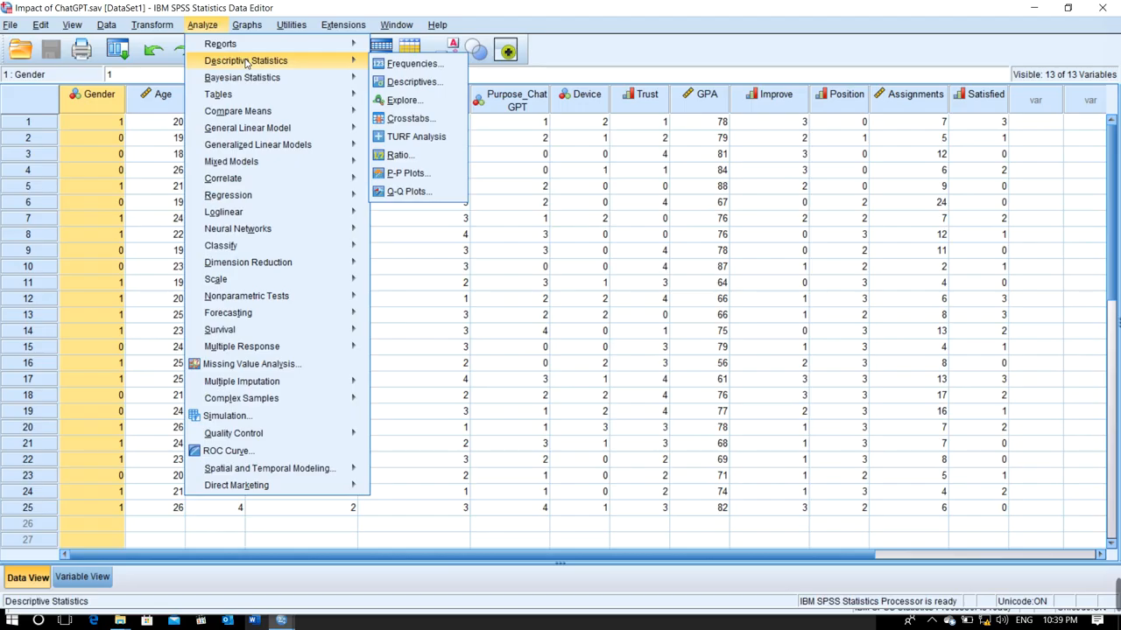
click(404, 67)
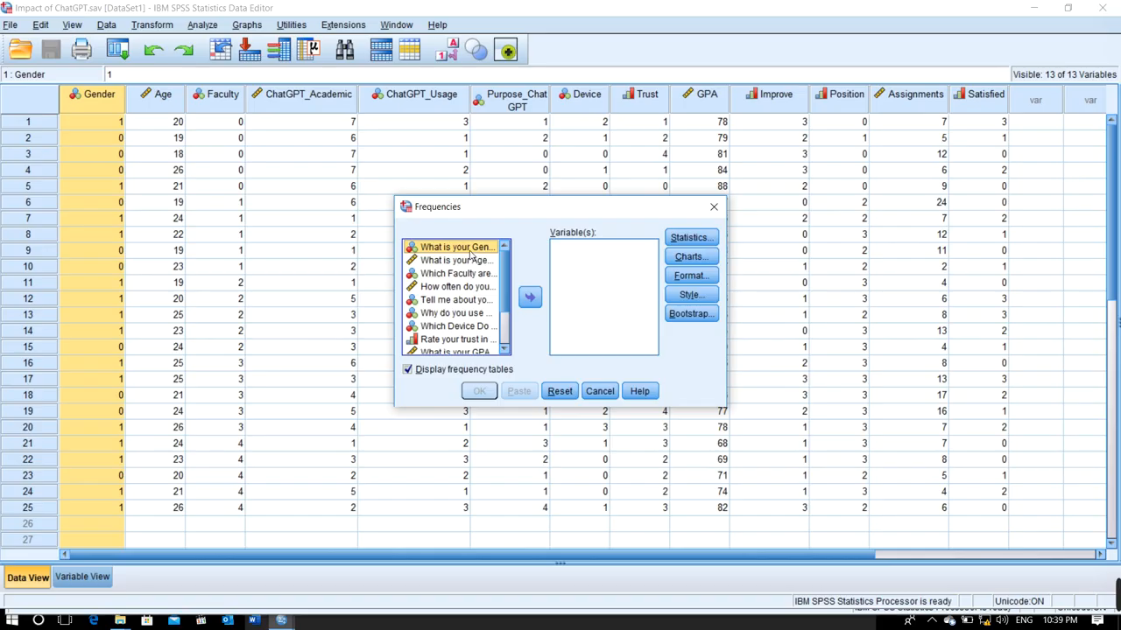
click(529, 298)
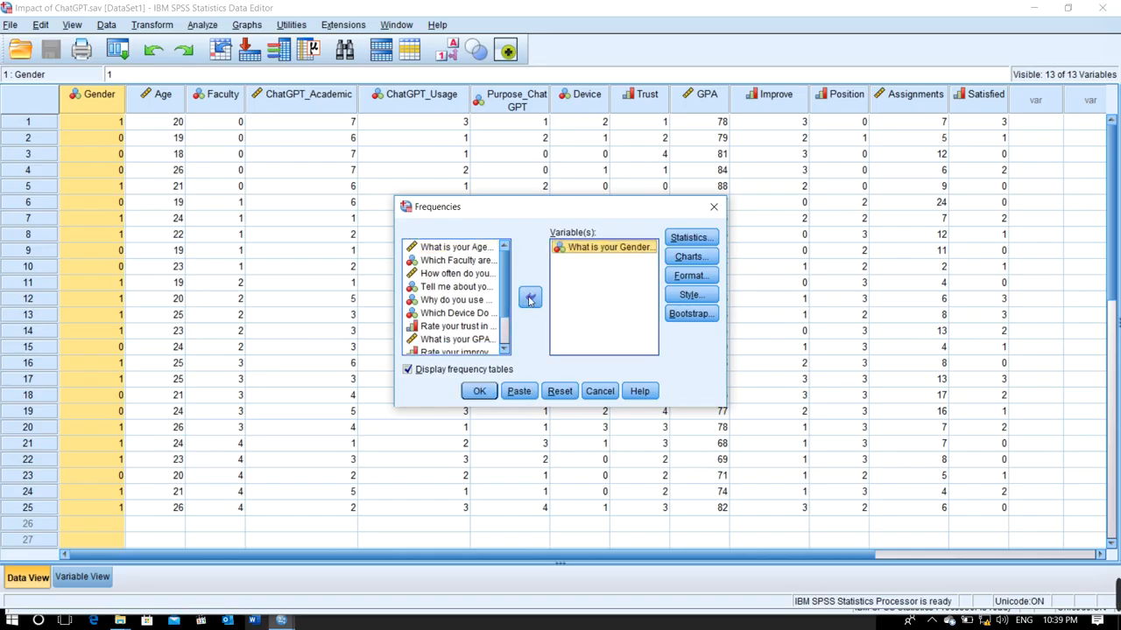
click(483, 393)
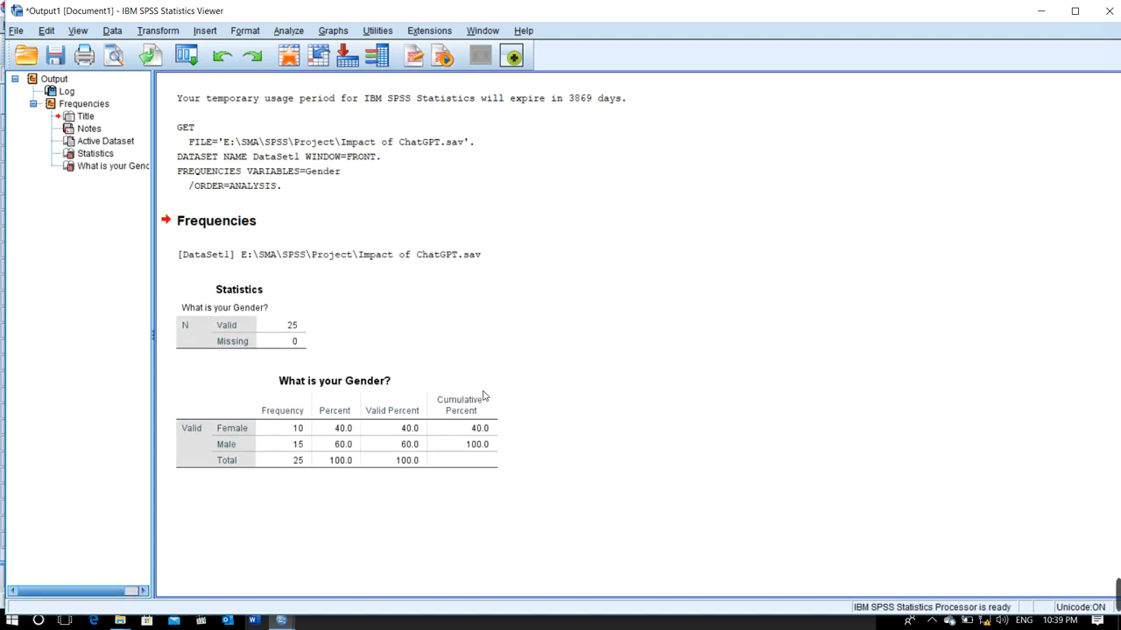
Inspect the gender frequency table and close the output document without saving it
click(297, 461)
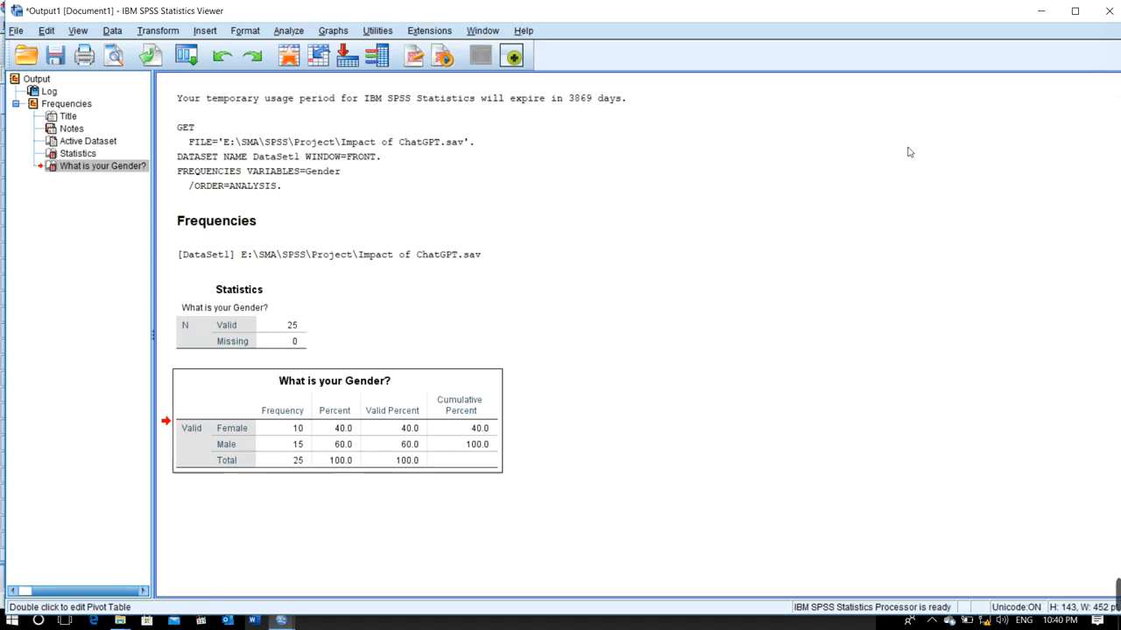
click(1110, 11)
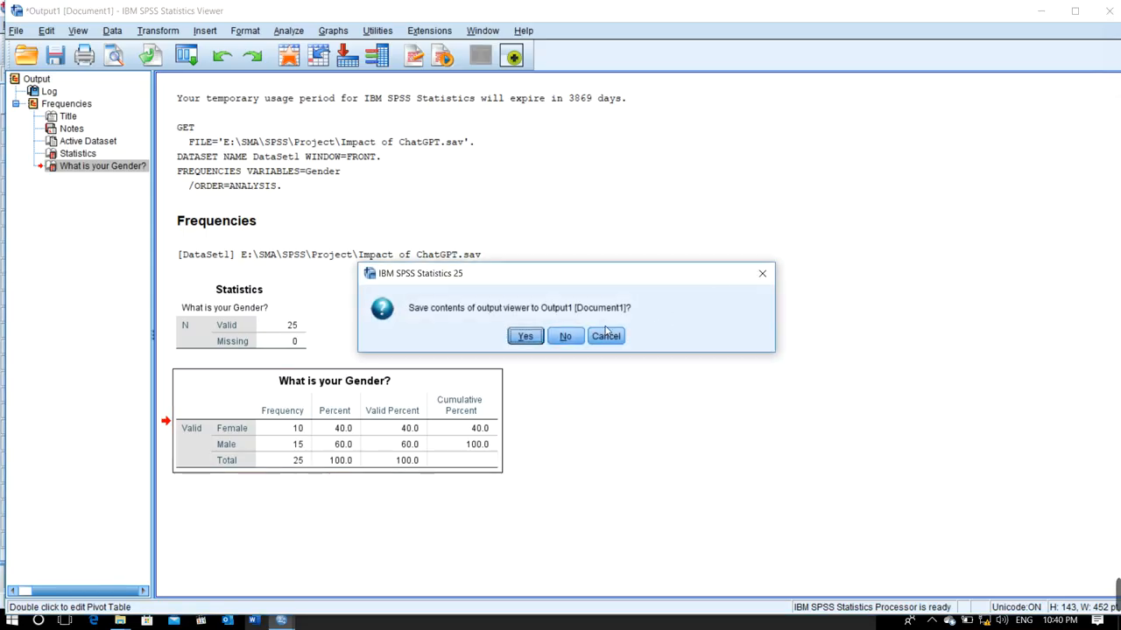
click(575, 336)
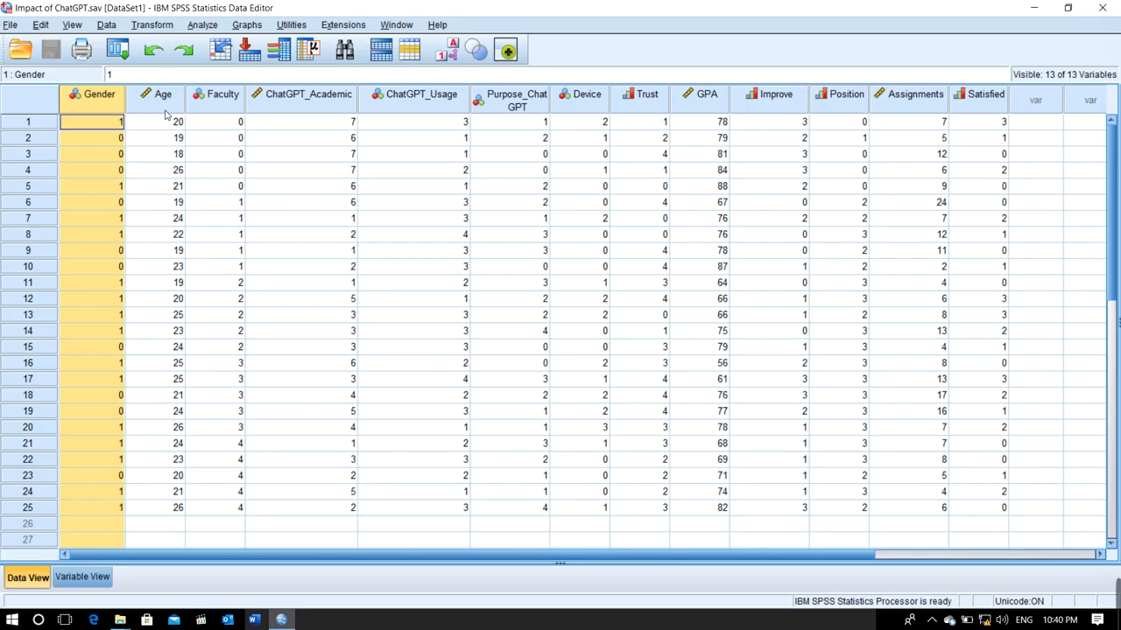
Run Frequencies again with the Faculty and Device variables added to Gender
click(209, 26)
mouse_move(265, 61)
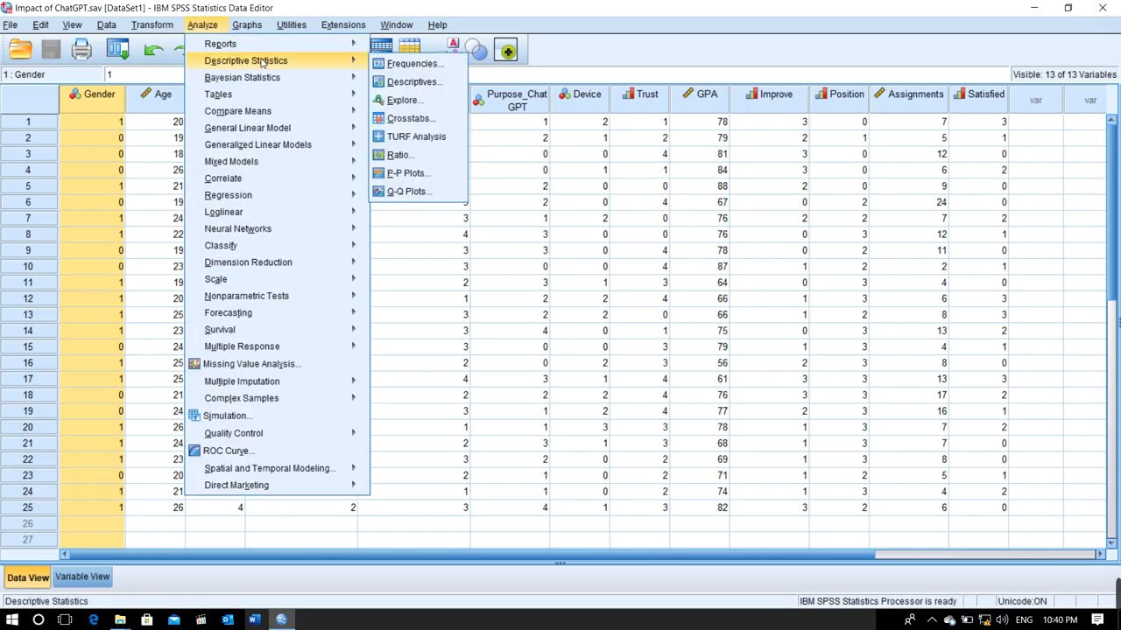
click(412, 64)
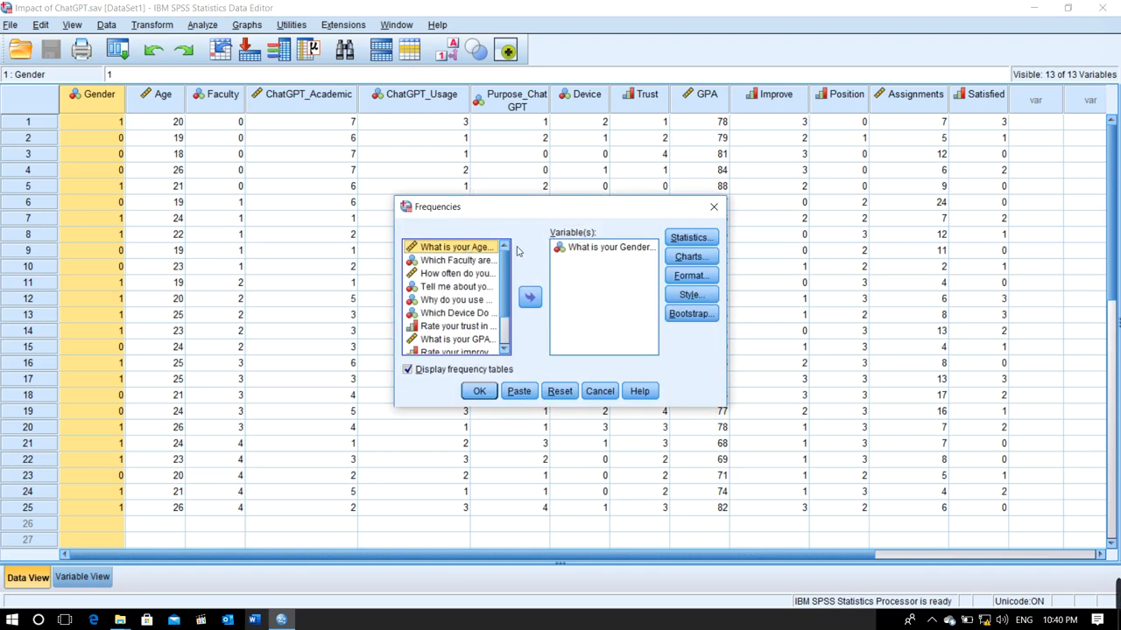
click(462, 261)
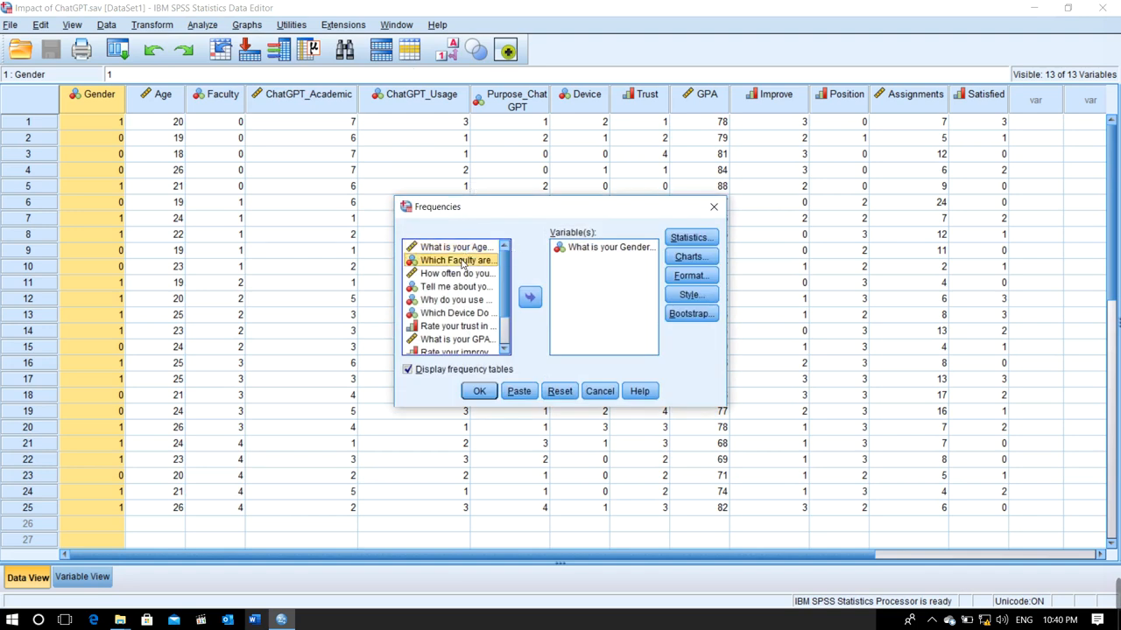
click(528, 299)
scroll(474, 289, down, 1)
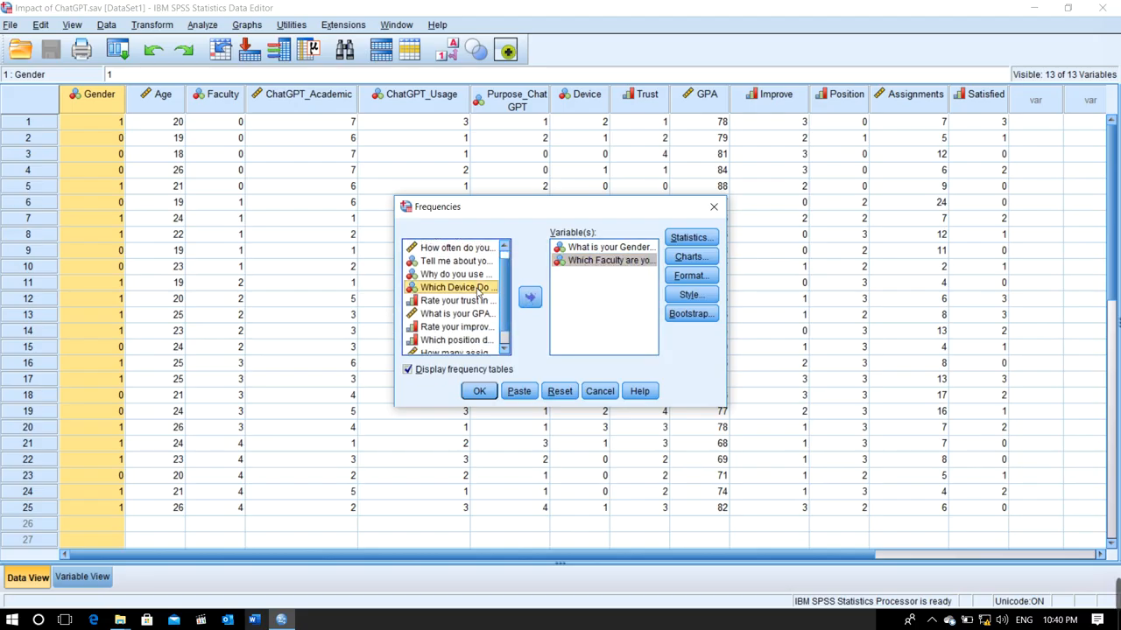
click(529, 299)
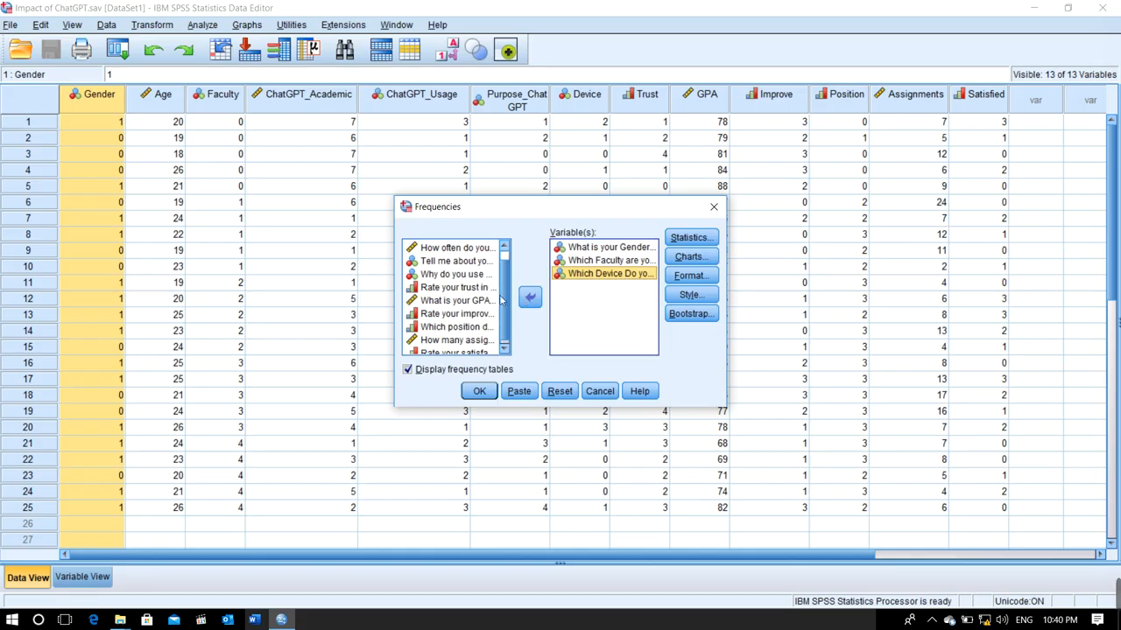
scroll(506, 317, down, 1)
click(487, 391)
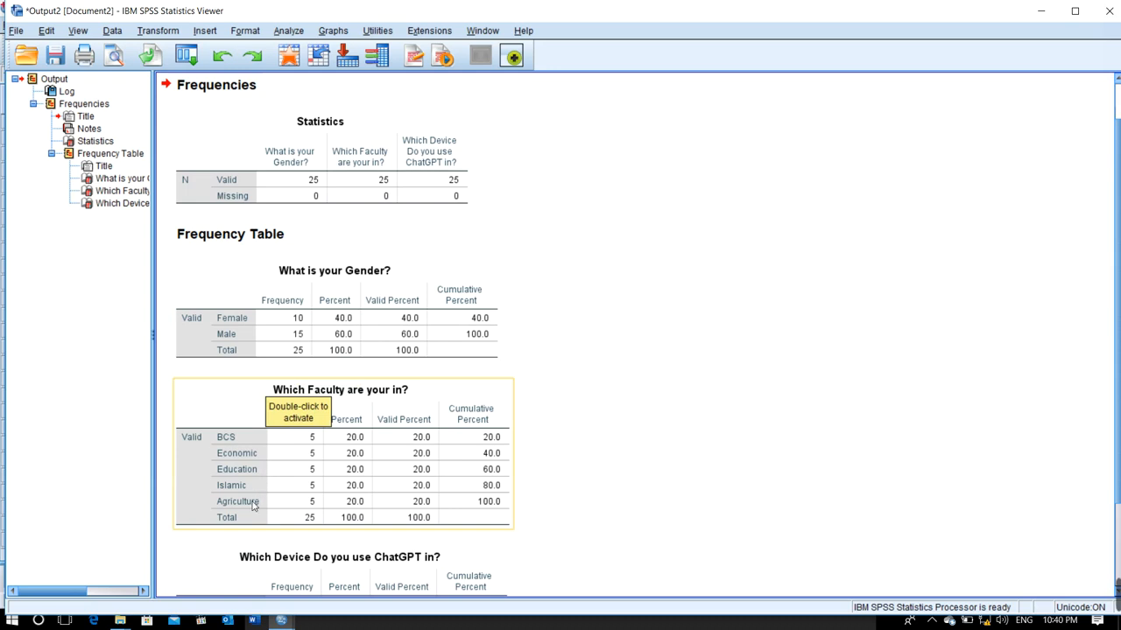
Review the faculty and device frequency tables and close the output document without saving it
scroll(259, 512, down, 3)
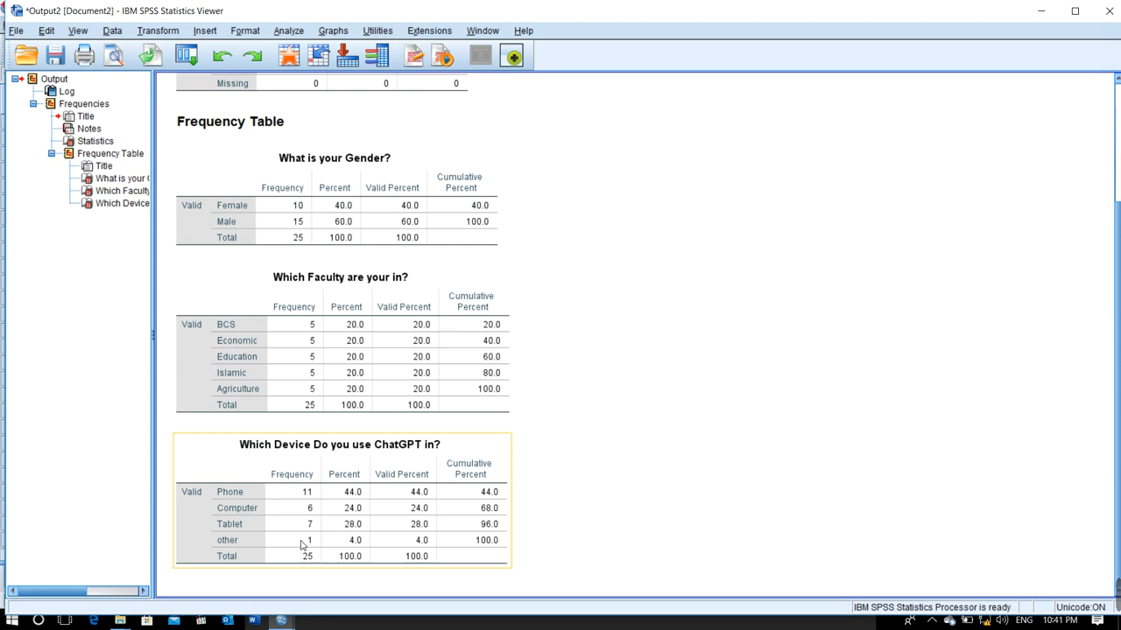
click(552, 376)
click(1105, 10)
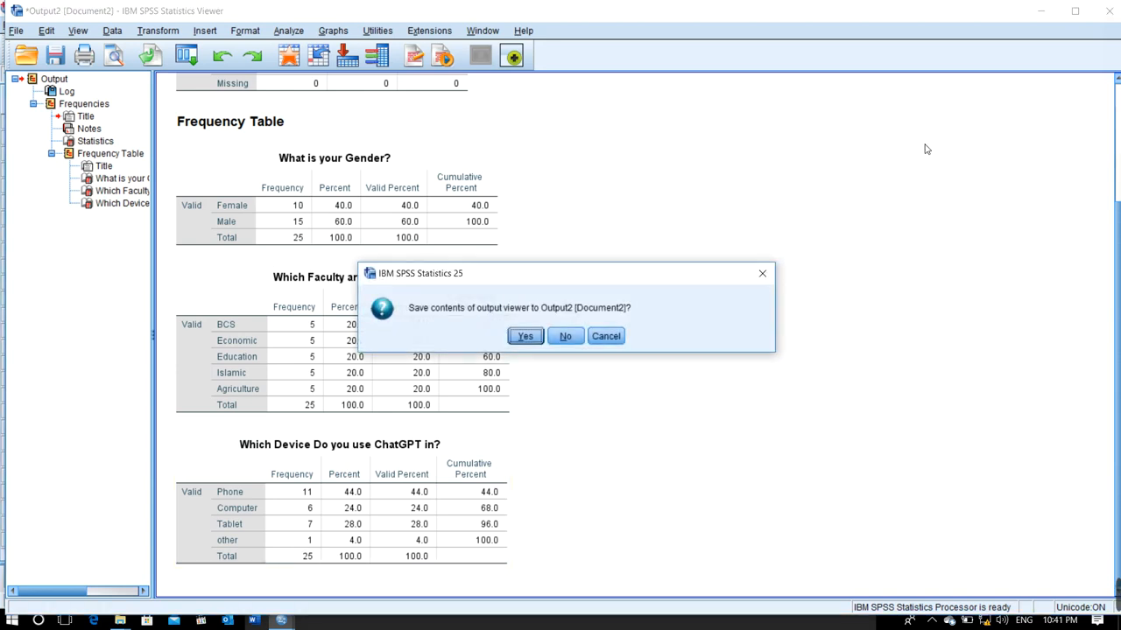
click(565, 338)
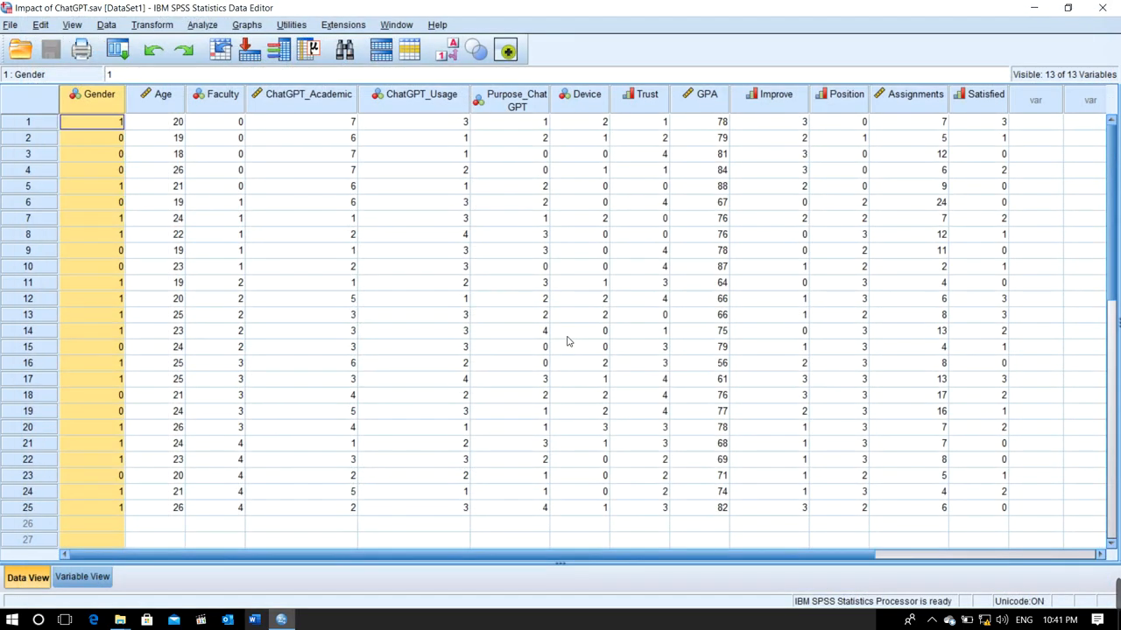
Open a blank Notepad document and list "Mean:", "Mode:", "Median" and "Std deviation:" on separate lines
key(super)
text(note)
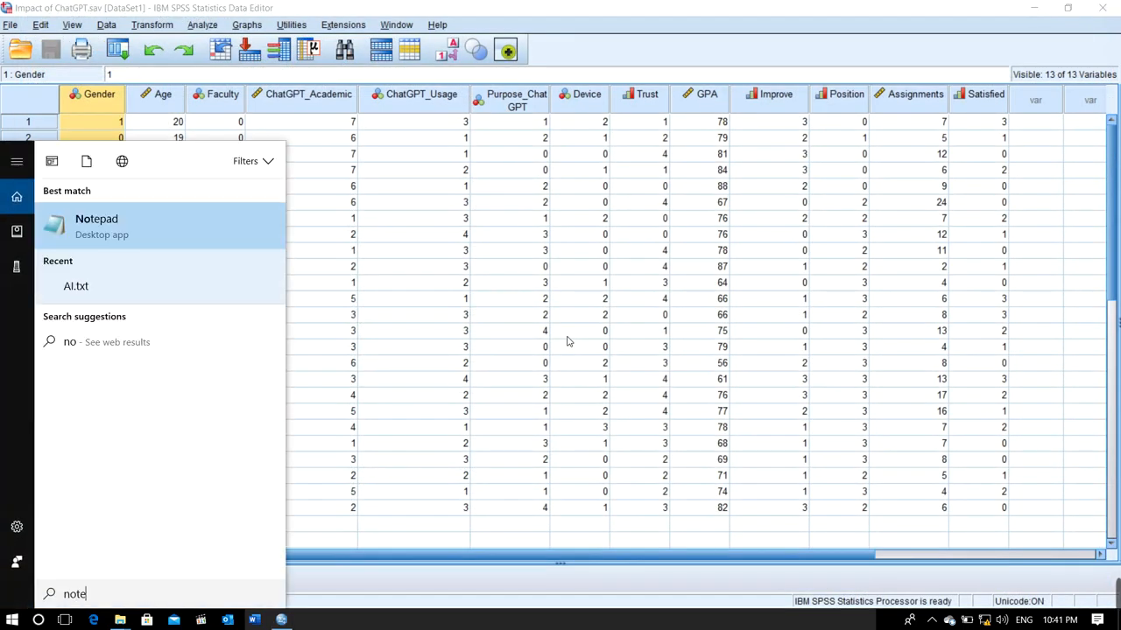
key(Return)
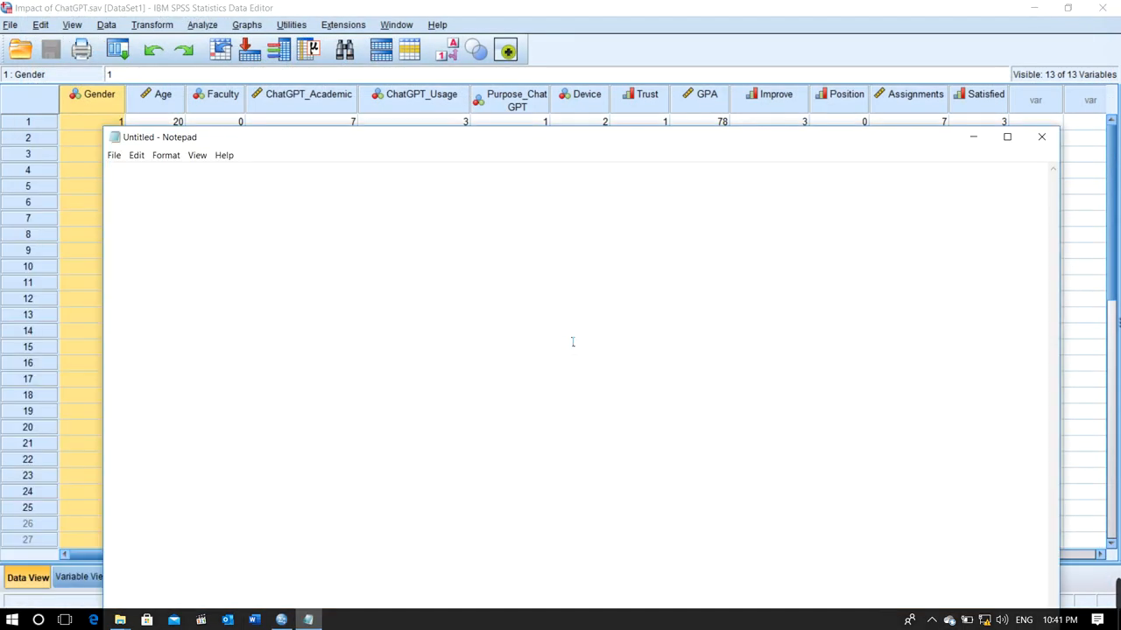
text(Mean:)
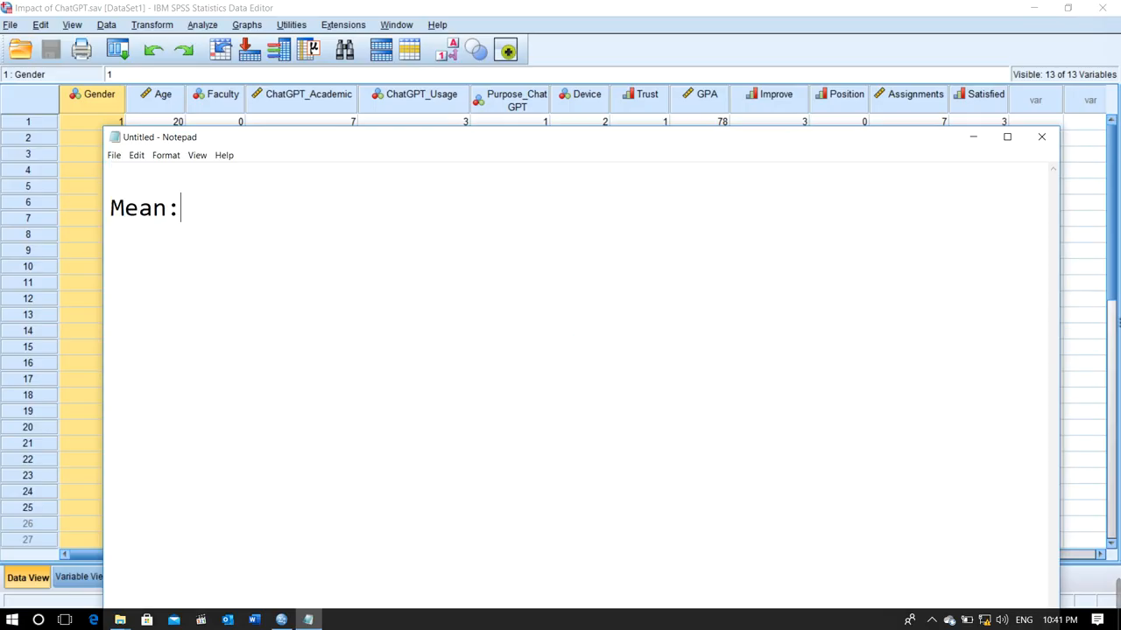
key(Return)
text(Mode:)
key(Return)
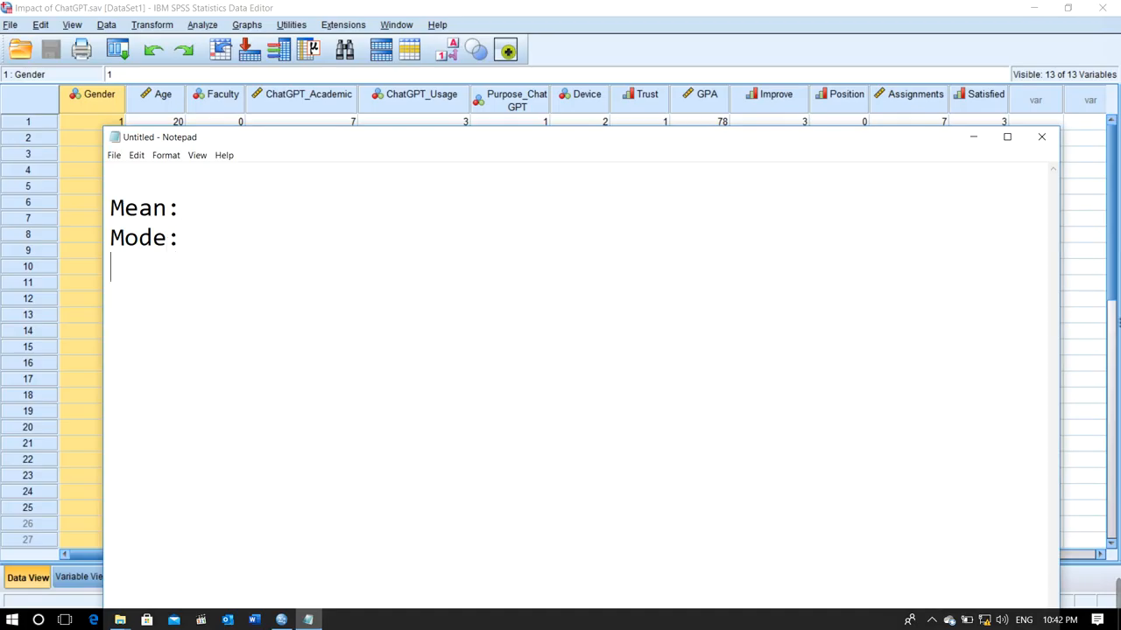
text(Median)
key(Return)
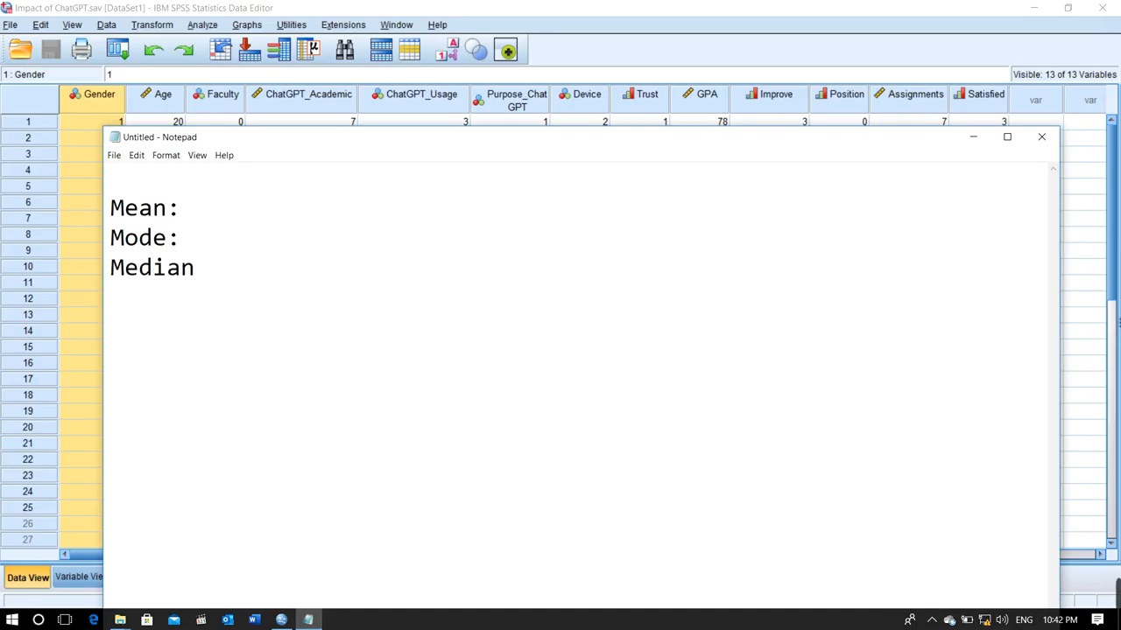
text(Std devia)
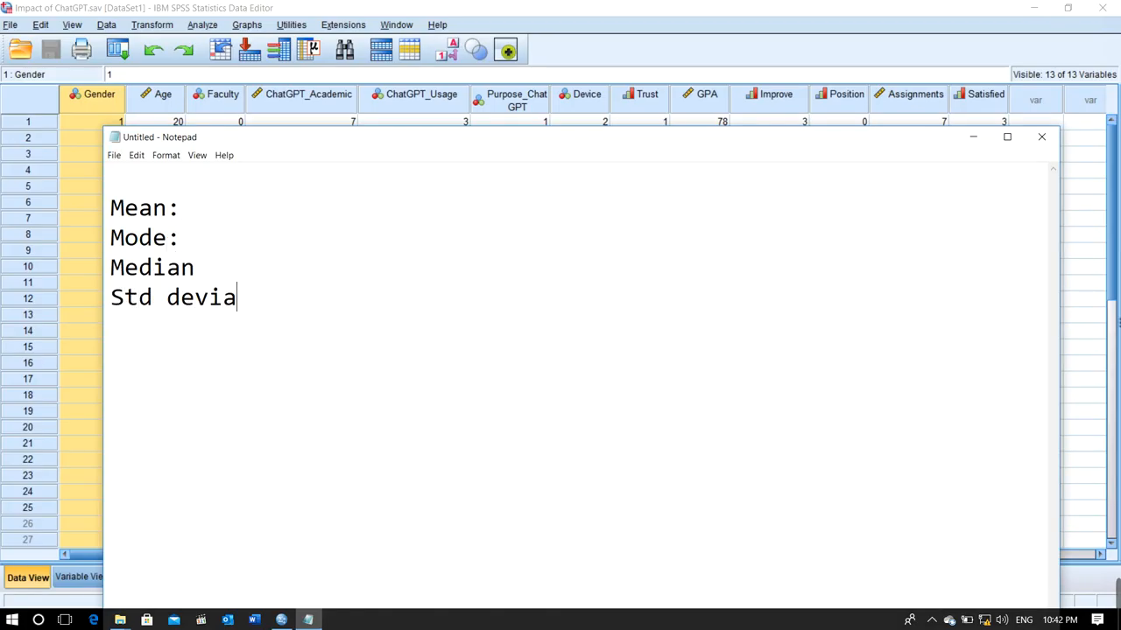
text(tion:)
key(Return)
mouse_move(795, 604)
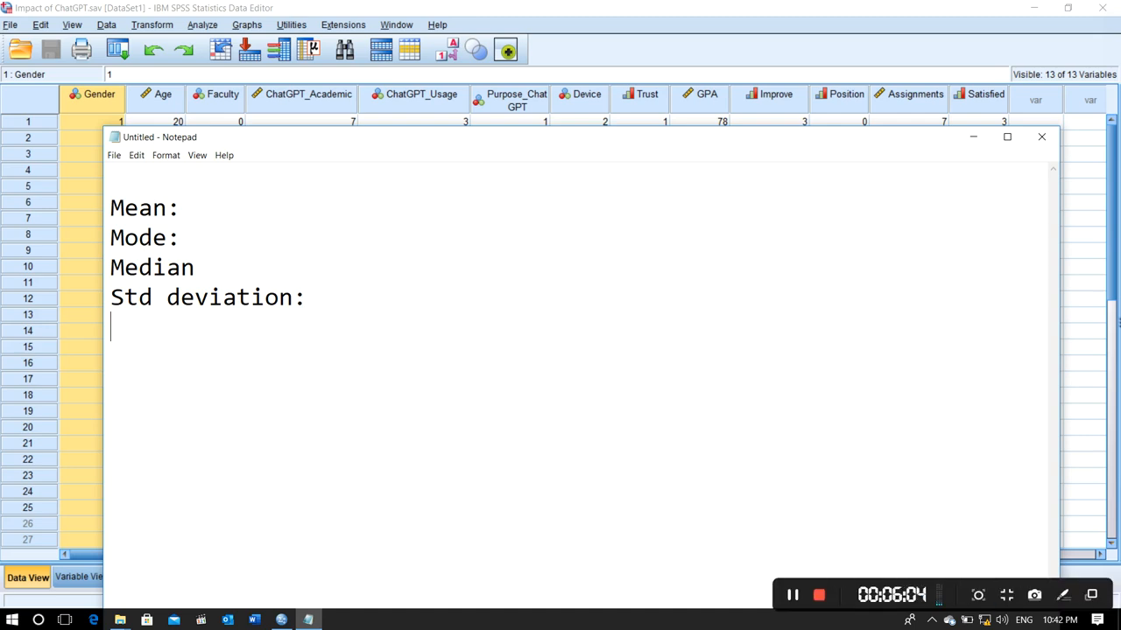
click(794, 605)
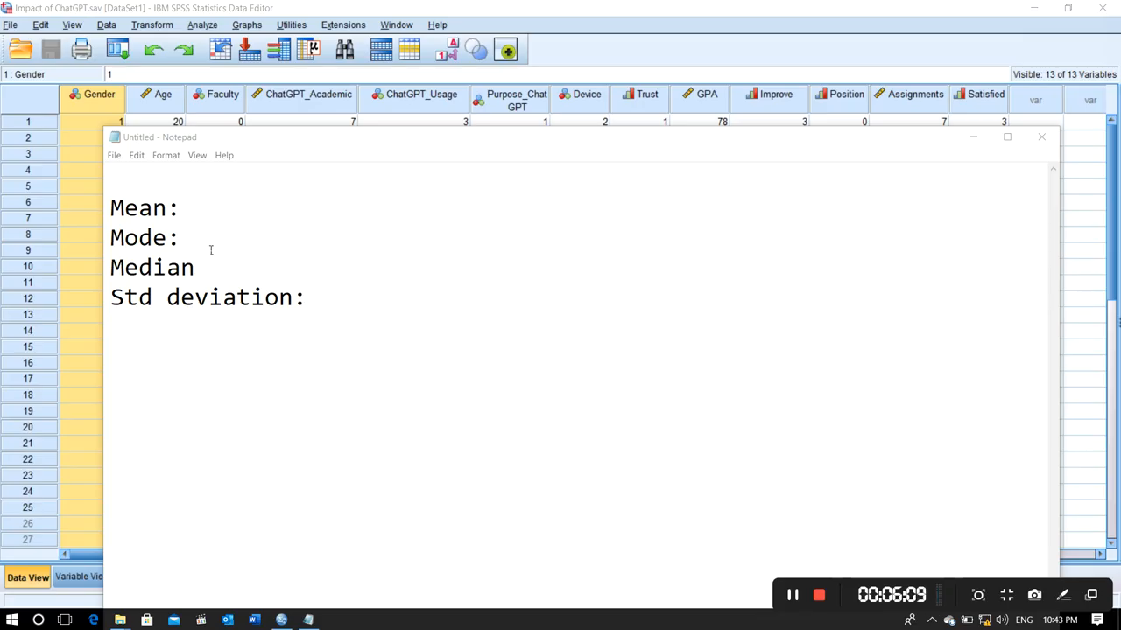
Highlight the Mode, Median and Std deviation entries one after another in the note
drag(211, 250, 111, 253)
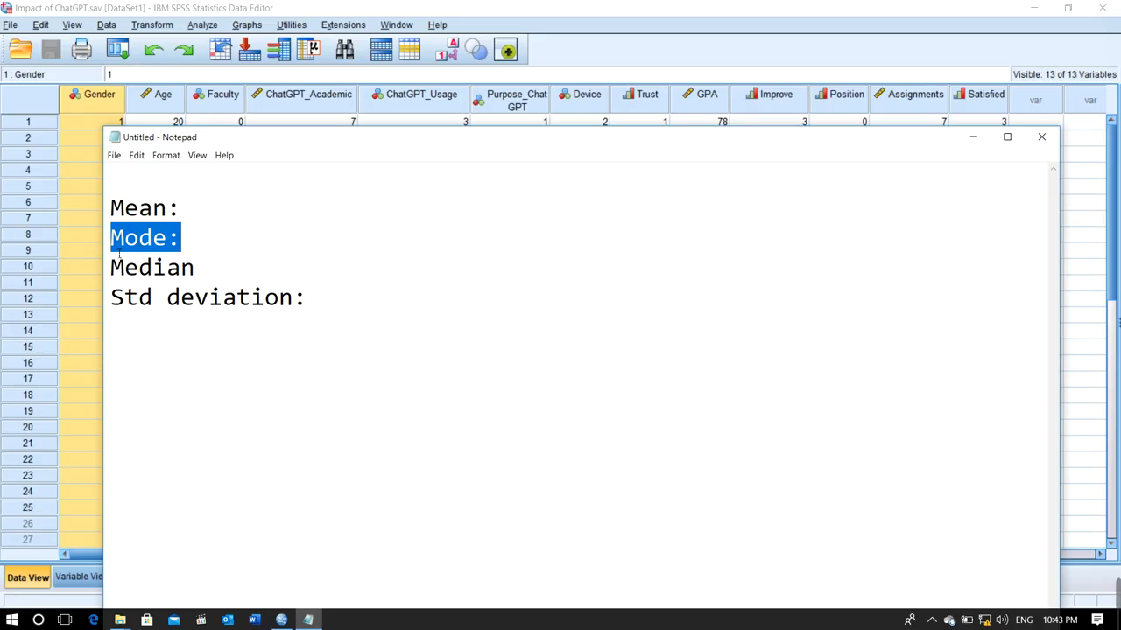
drag(215, 264, 111, 274)
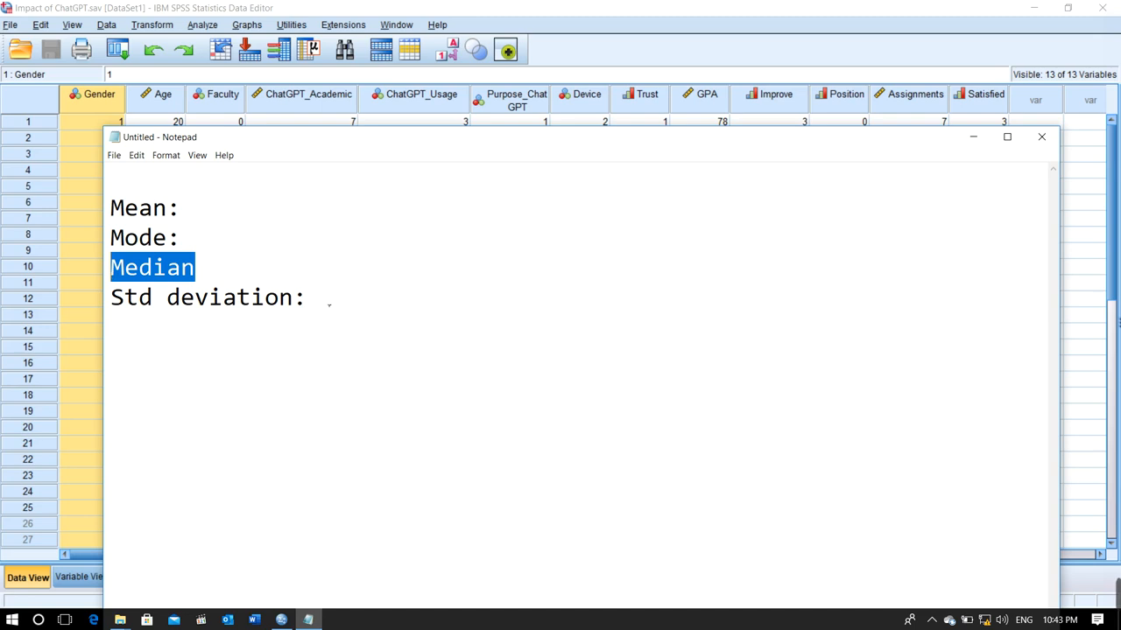
drag(329, 306, 126, 297)
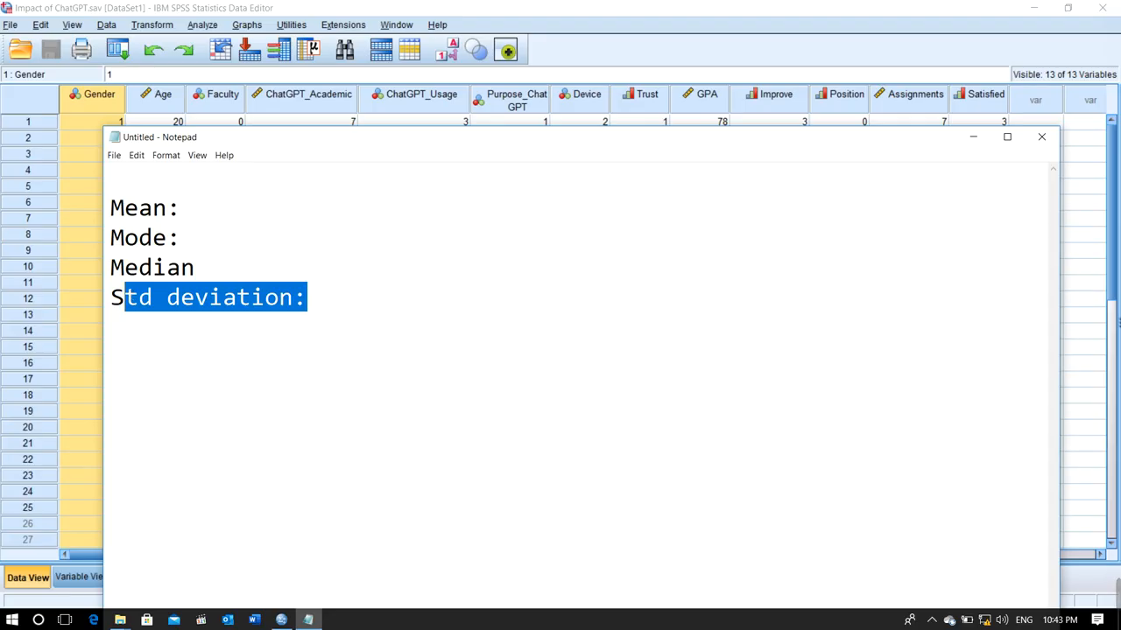
mouse_move(807, 601)
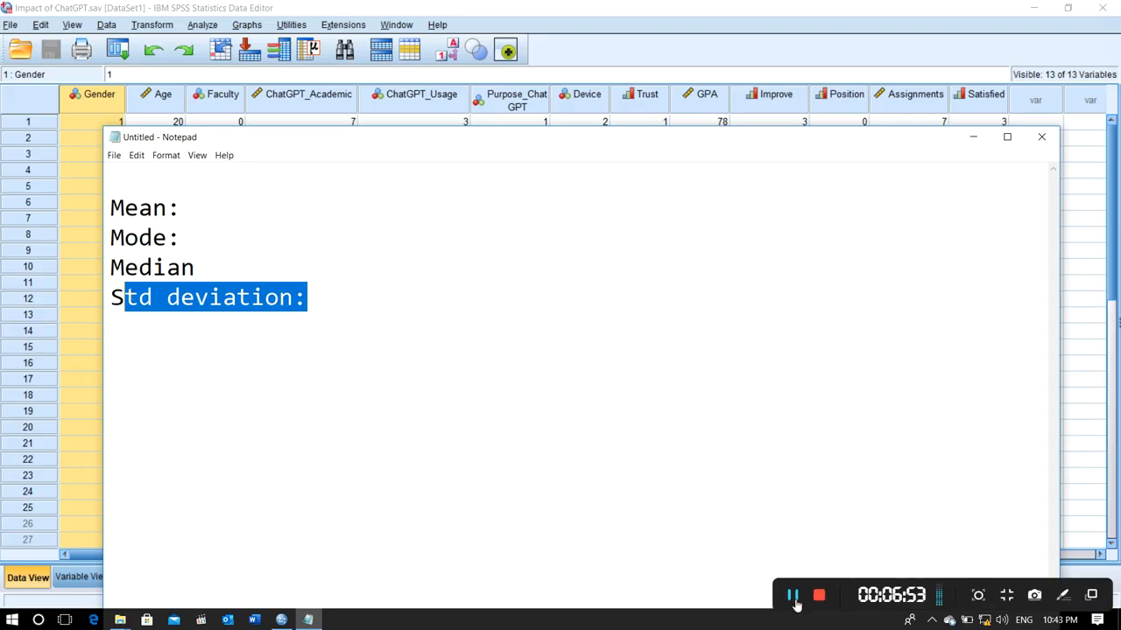
click(792, 597)
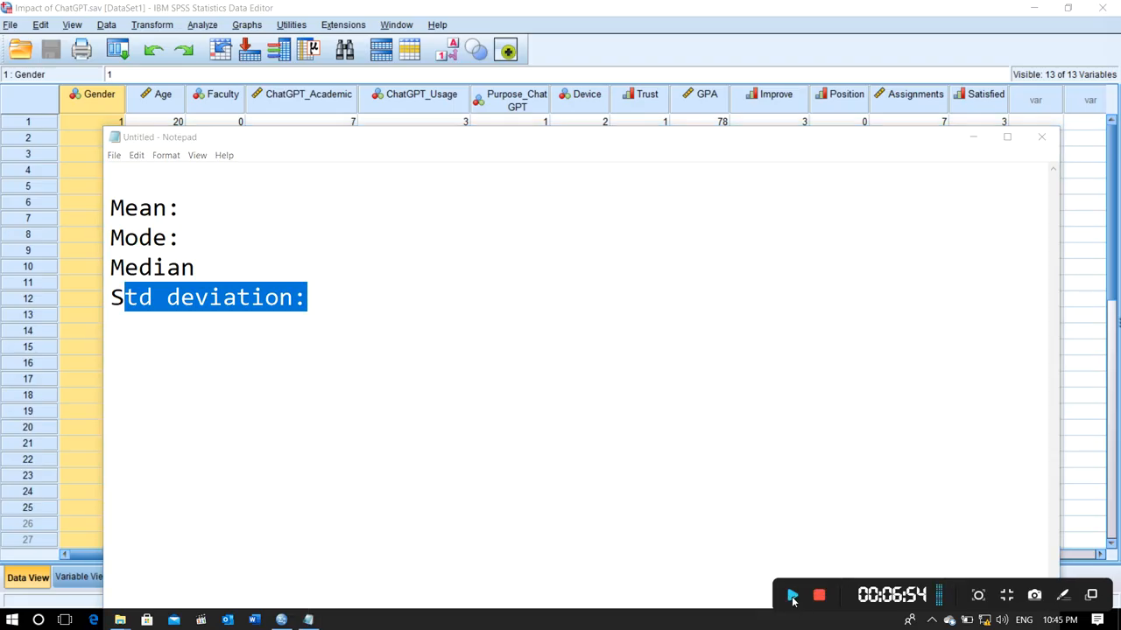
click(792, 597)
Add the heading "Measurement Level:" to the note, a few blank lines below the Std deviation entry
click(337, 313)
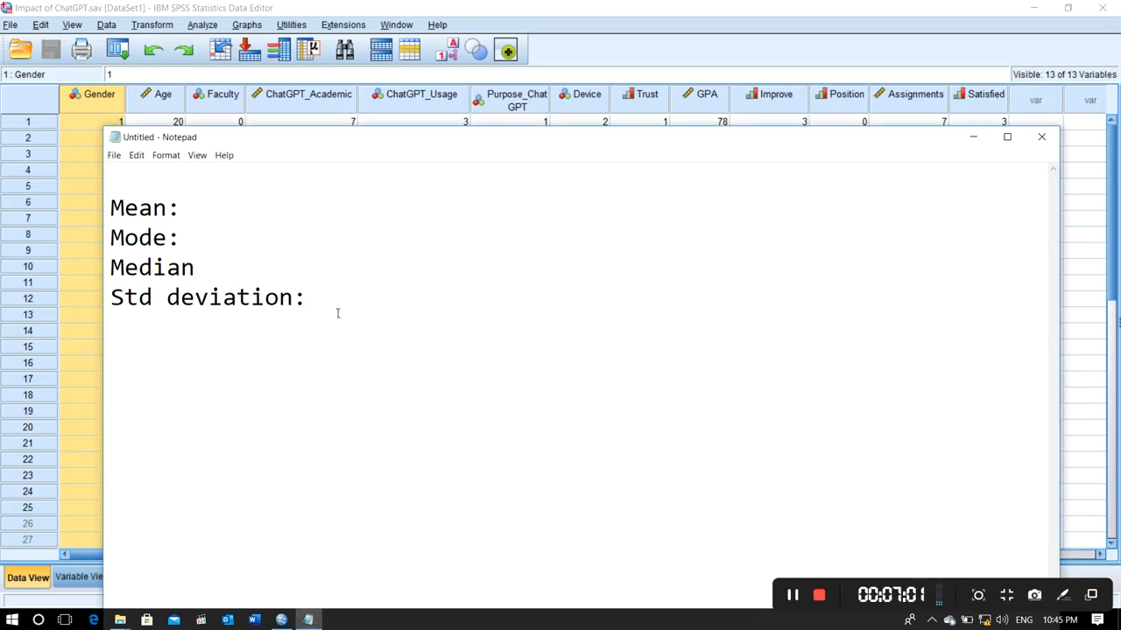
key(Return)
key(Return)
key(Return)
text(Measure)
key(BackSpace)
text(me)
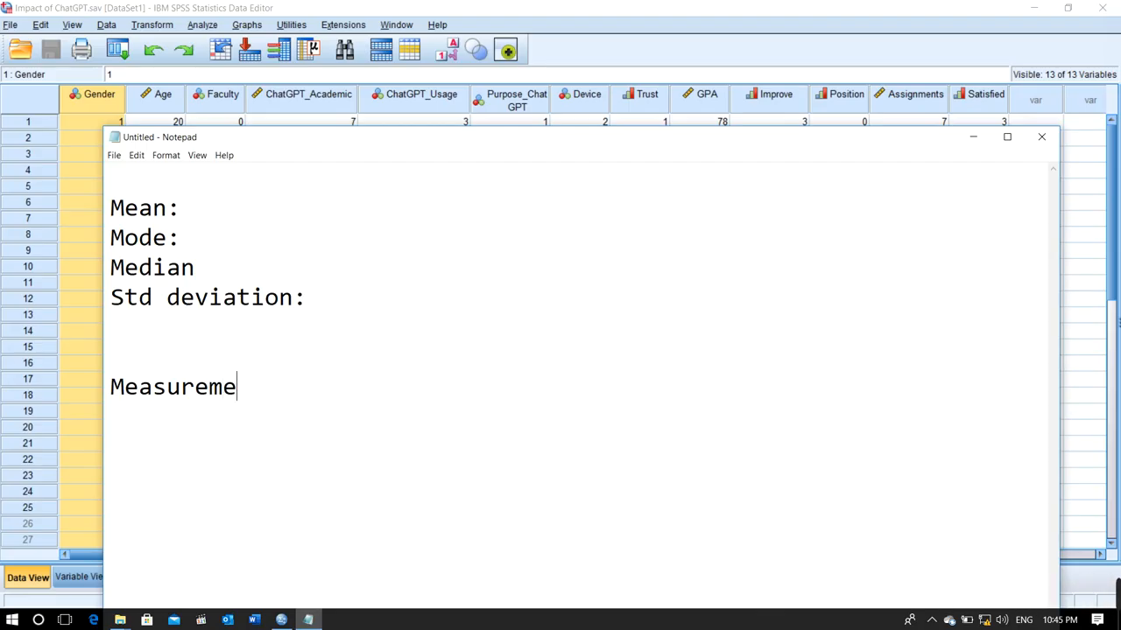
text(nt Level:)
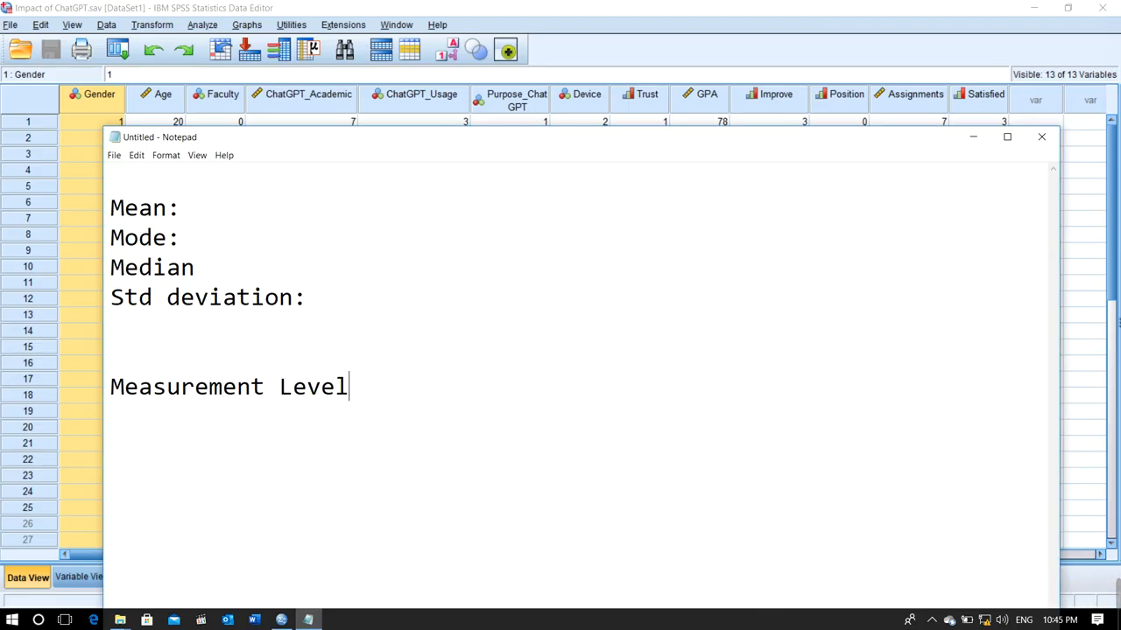
List "Nominal", "Ordinal" and "Scale" on separate lines under the Measurement Level heading
key(Return)
key(Return)
text(O)
key(BackSpace)
text(Nominal)
key(Return)
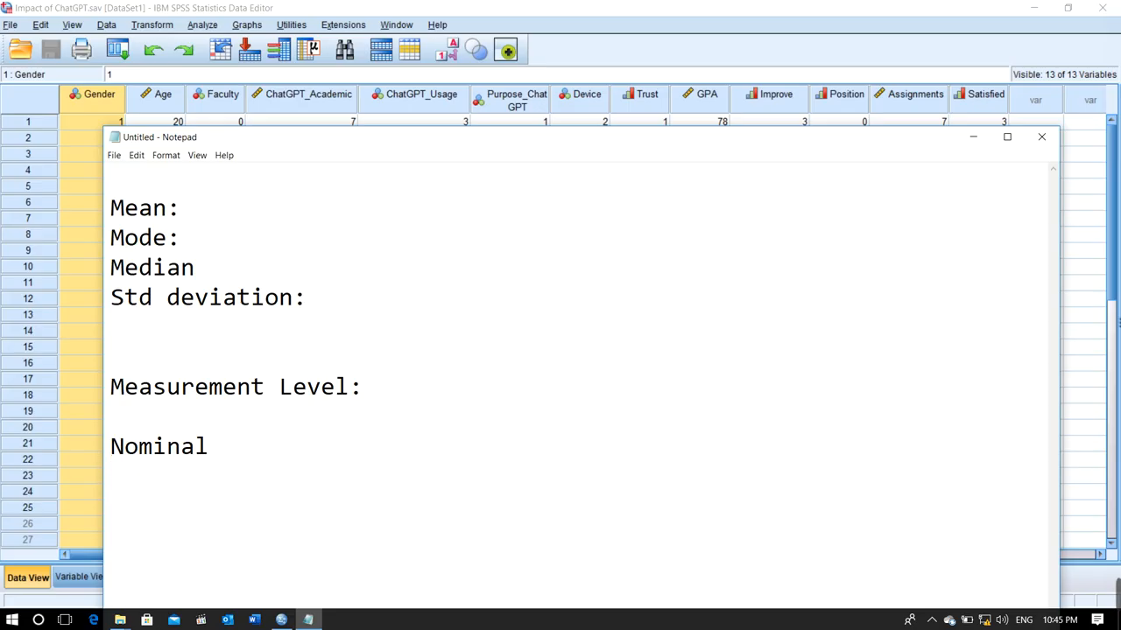
text(Ordinal)
key(Return)
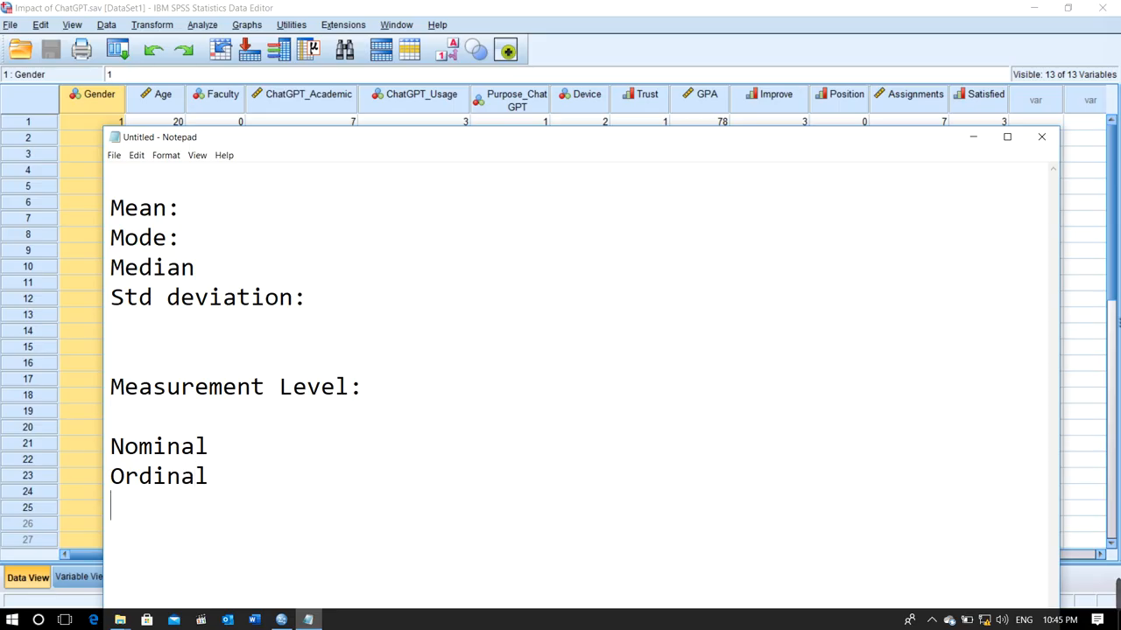
text(Scale)
key(Return)
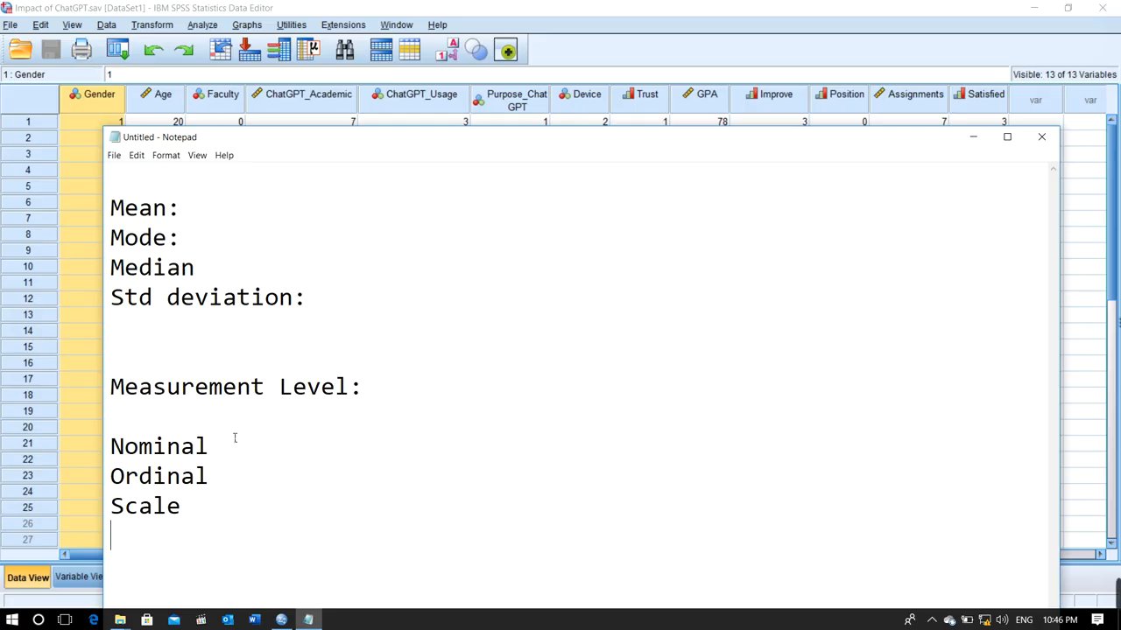
Highlight Nominal in the note, then switch to the SPSS data and compare its value labels with the numeric codes
drag(226, 448, 111, 447)
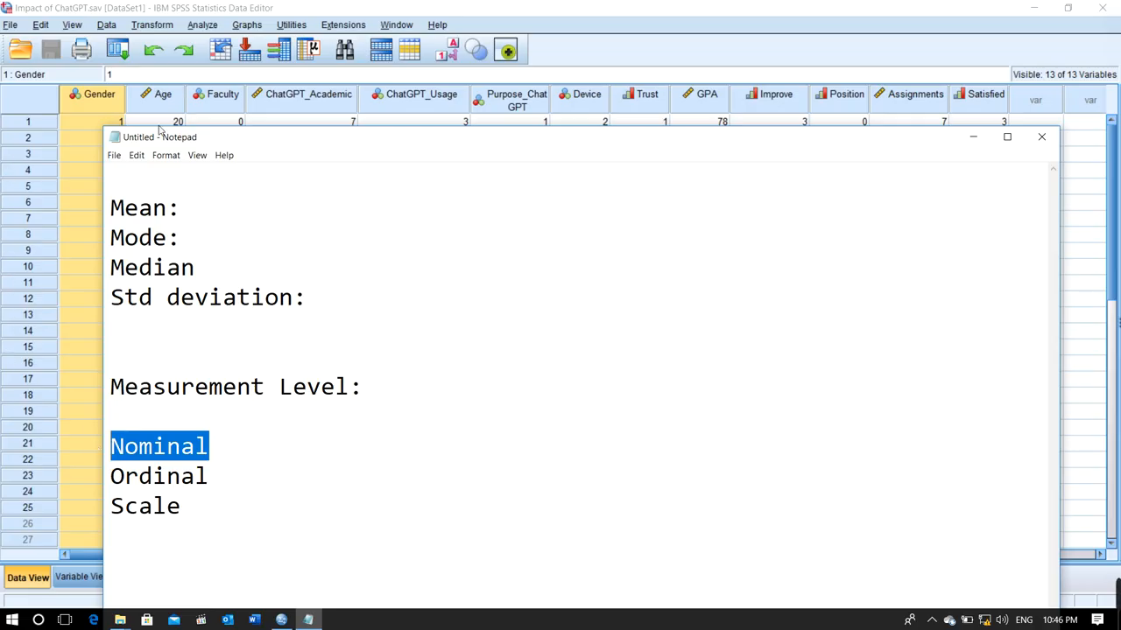
click(102, 101)
click(106, 121)
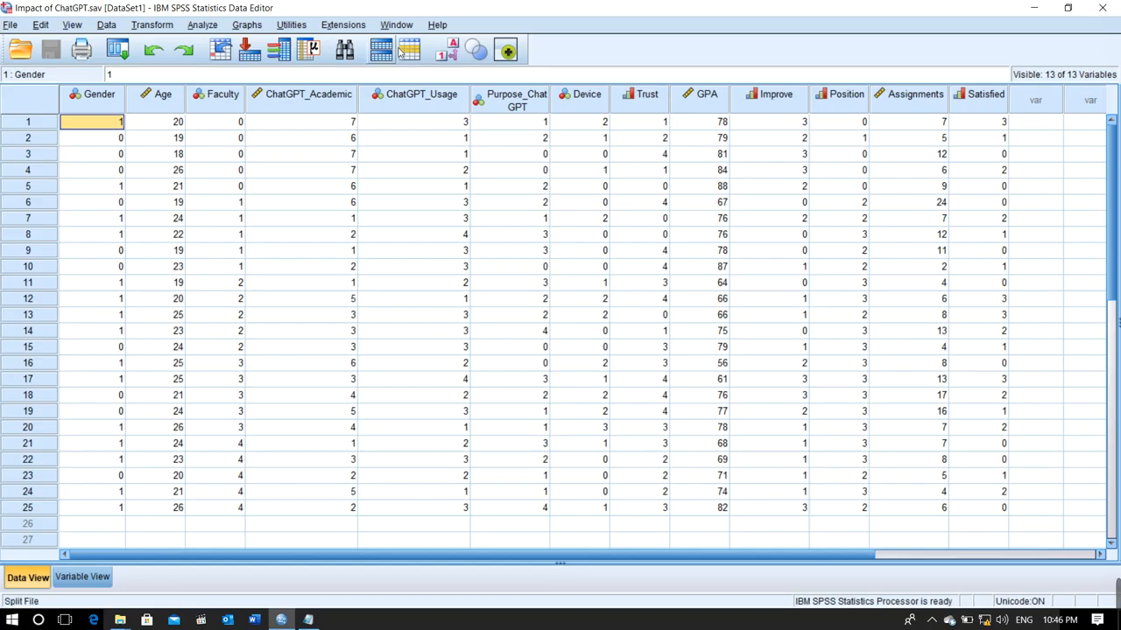
click(447, 50)
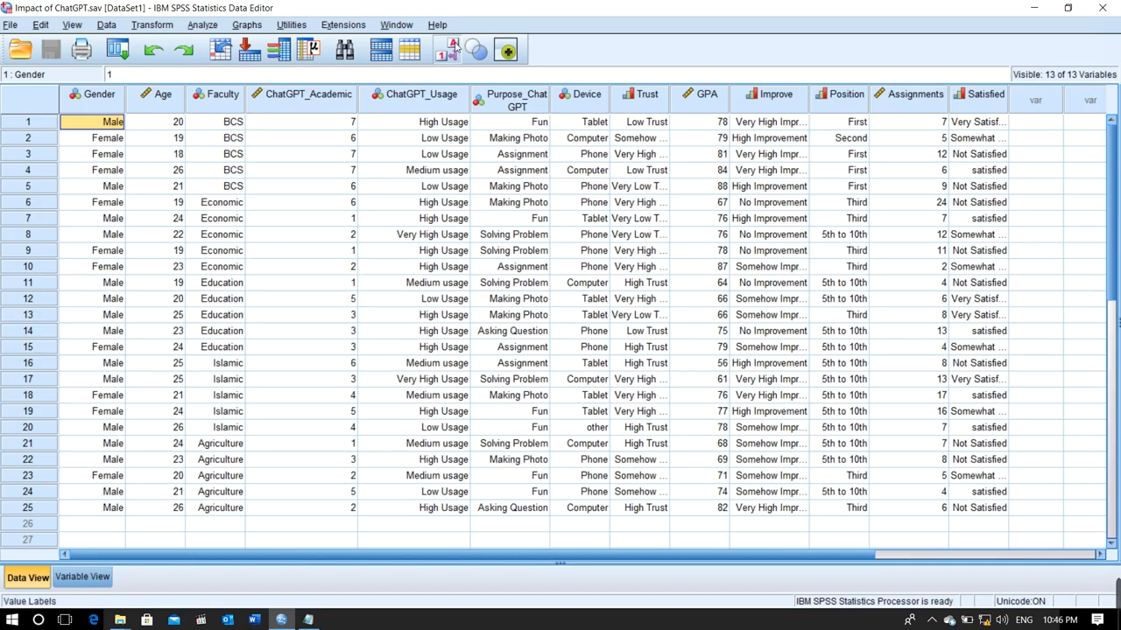
click(451, 49)
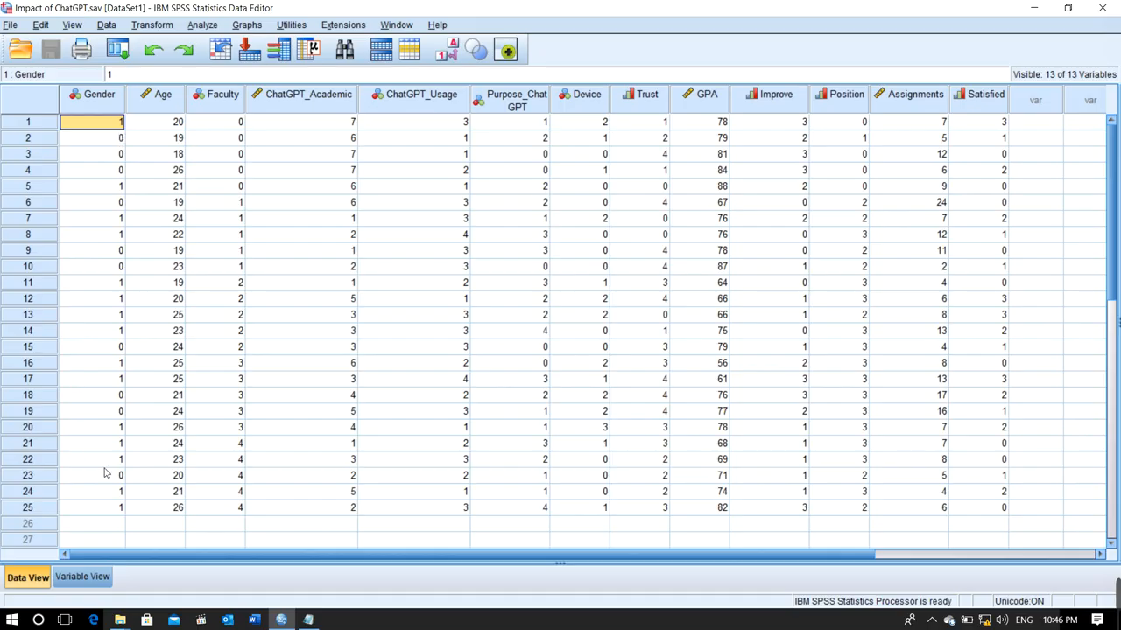
Return to the Notepad note and highlight the Scale and Ordinal entries in turn
click(306, 620)
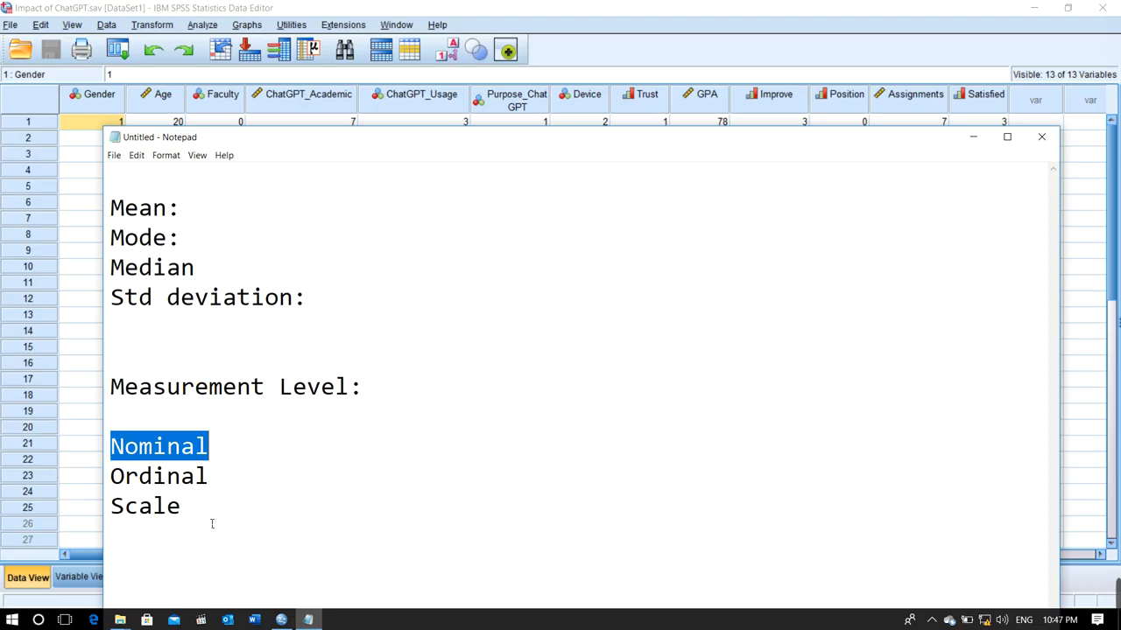
drag(182, 508, 107, 508)
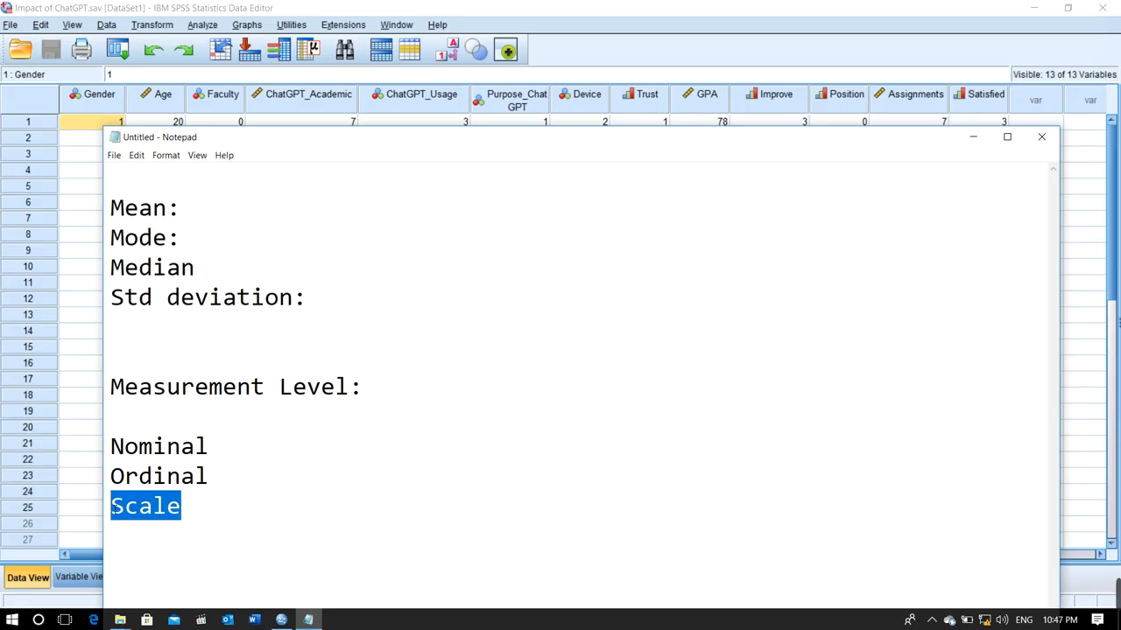
drag(215, 482, 112, 478)
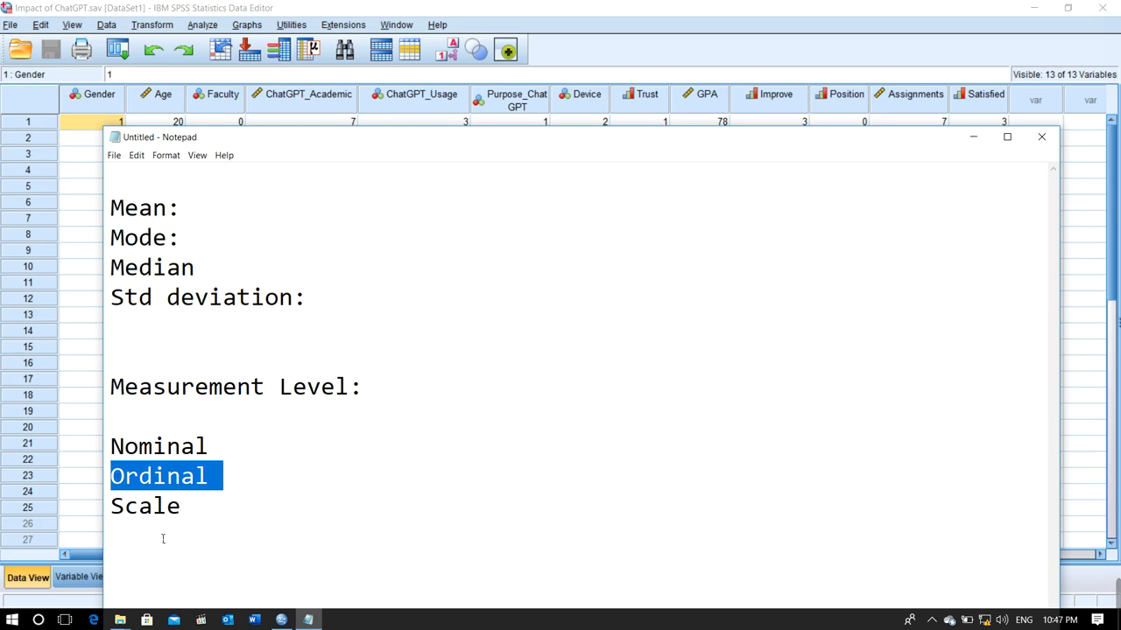
click(180, 528)
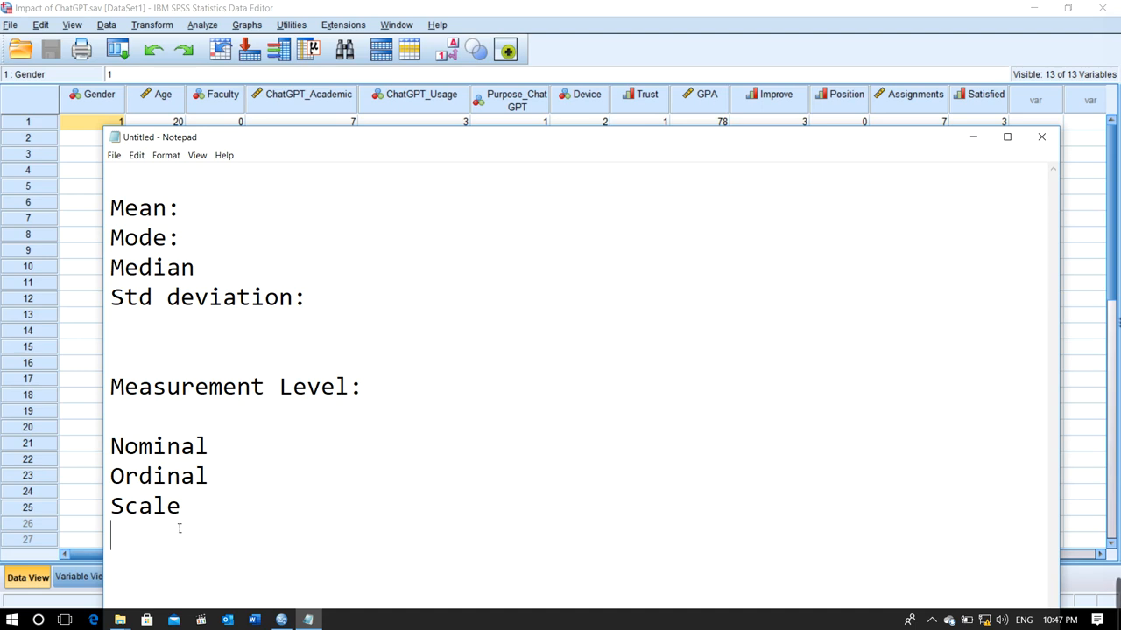
Put the note away and turn the data's value labels on, then back to numeric codes
click(973, 141)
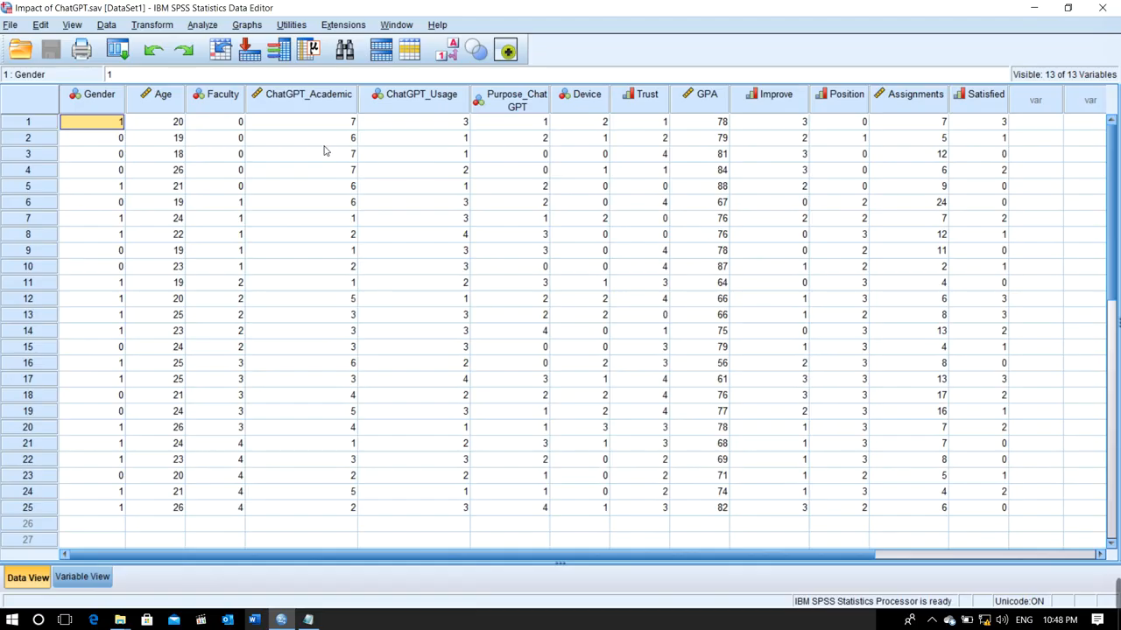
click(450, 54)
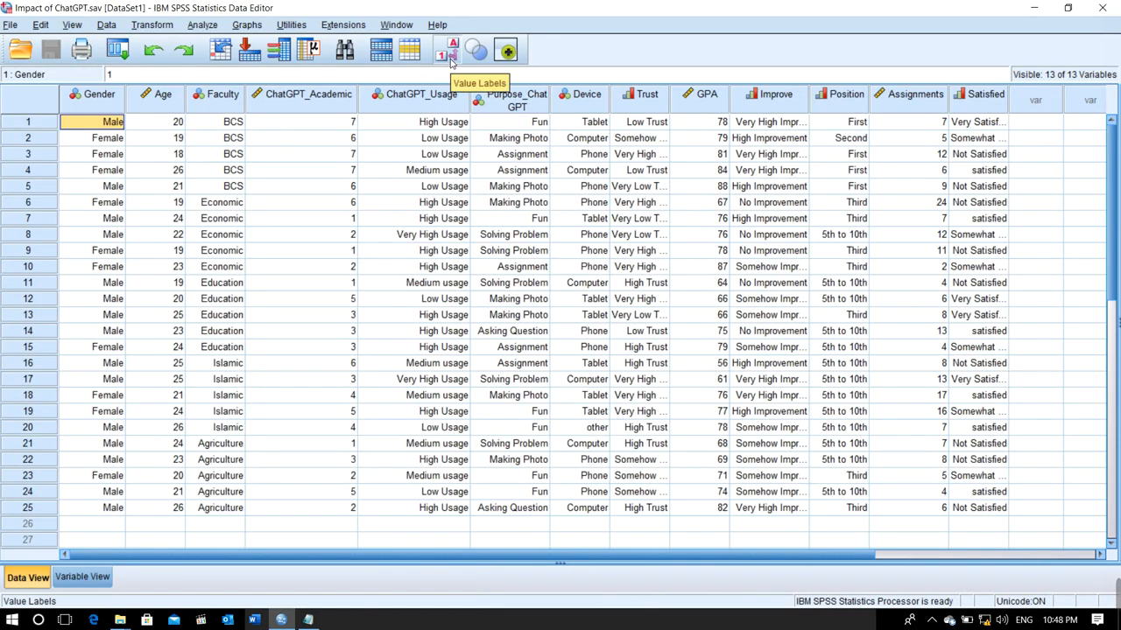
click(451, 58)
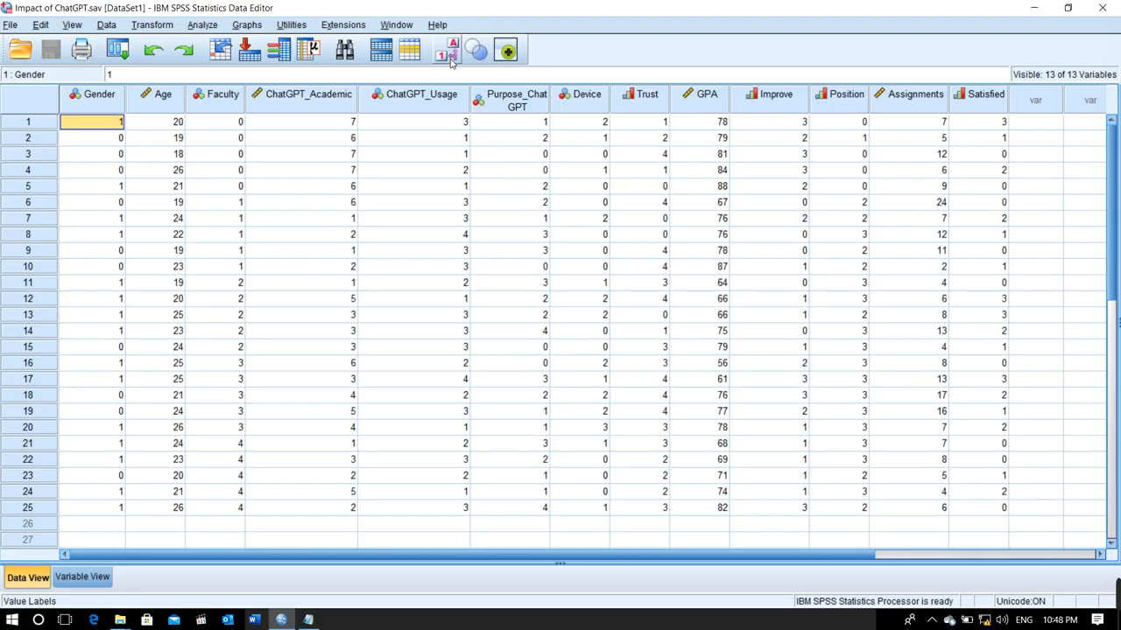
Run descriptive statistics directly on the Gender column, review the resulting tables, and close the output without saving it
click(107, 99)
right_click(106, 99)
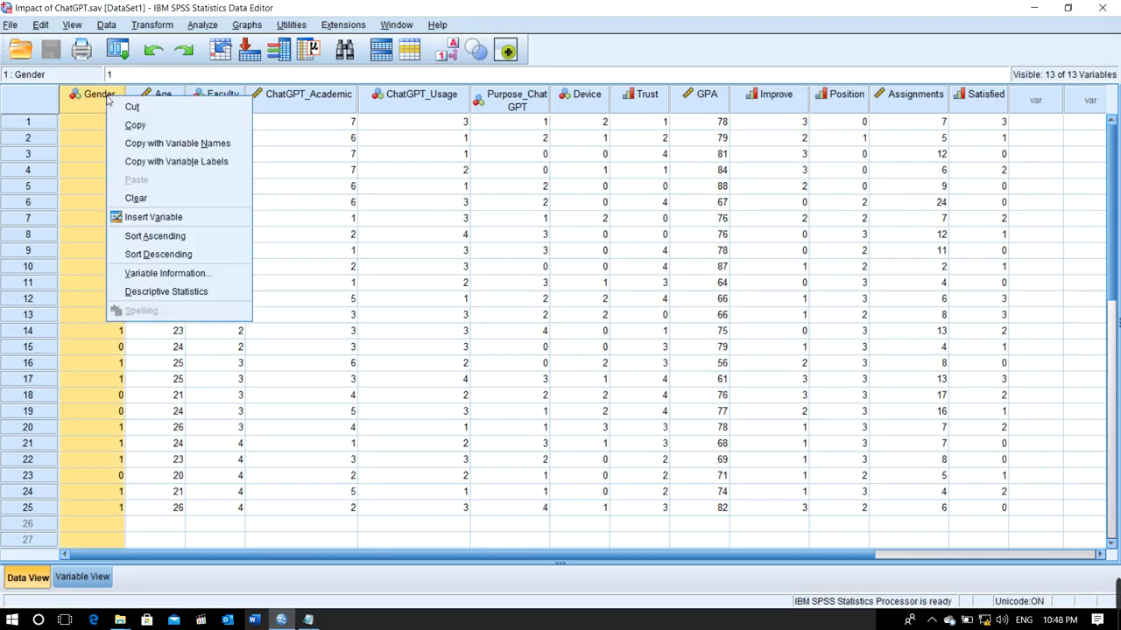
click(166, 291)
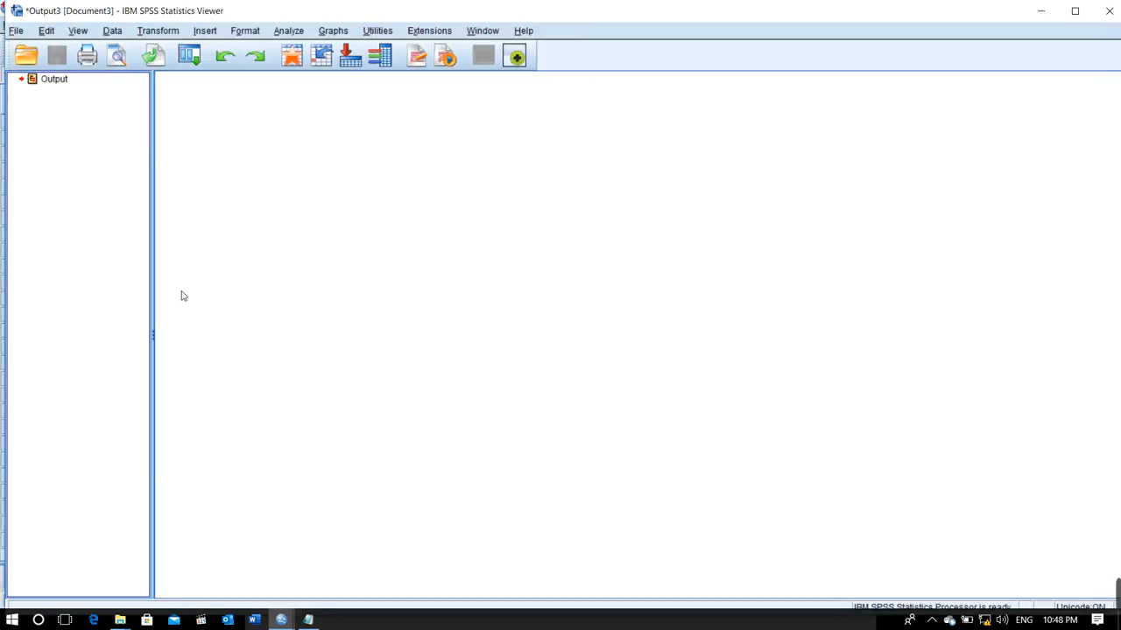
click(295, 302)
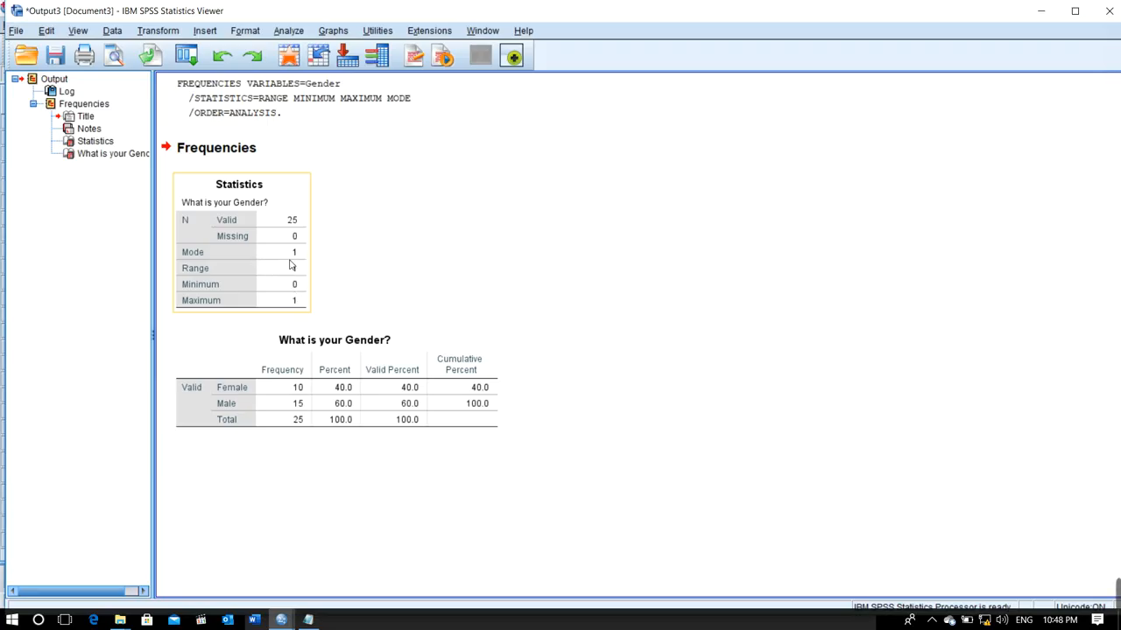
click(282, 373)
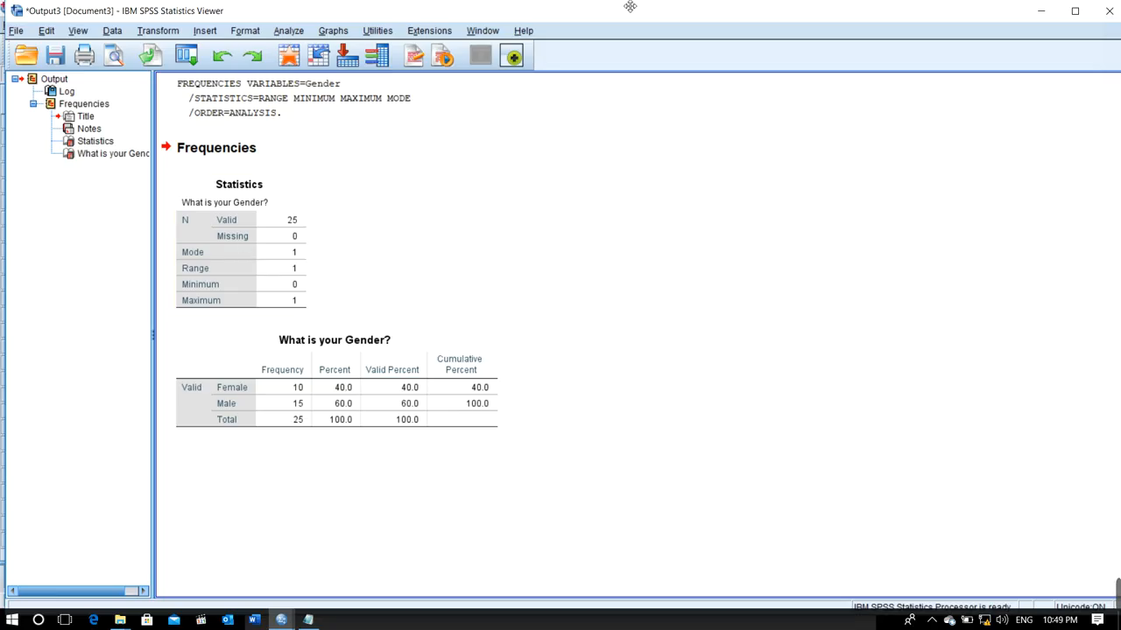
click(1110, 12)
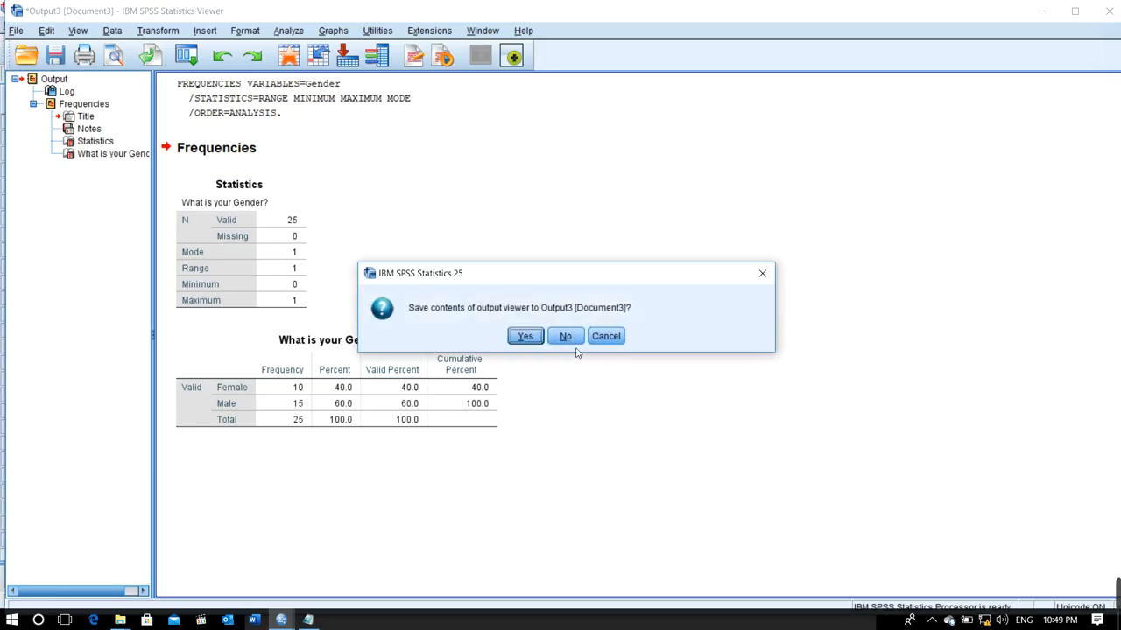
click(563, 340)
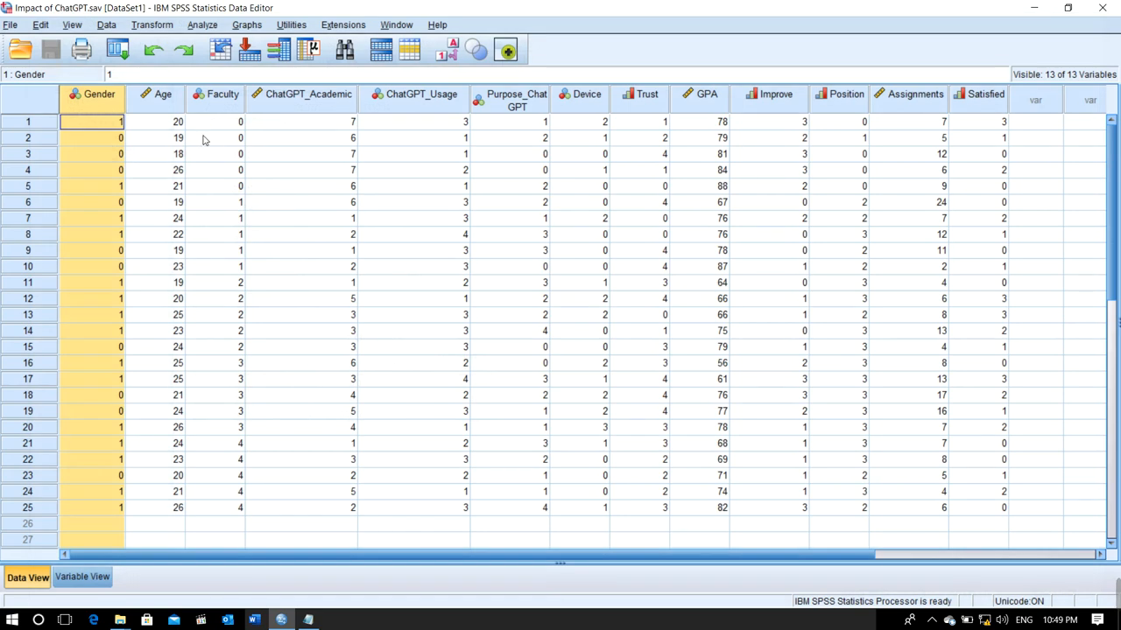
Run descriptive statistics directly on the Age column, examine the statistics table, and close the output without saving it
click(161, 103)
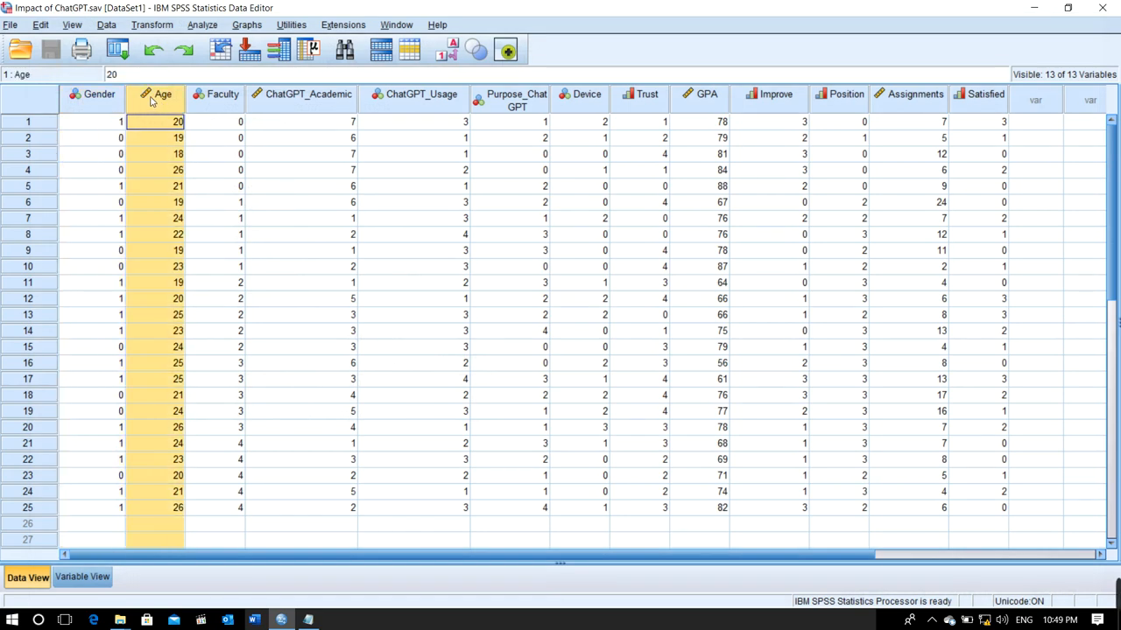
right_click(153, 103)
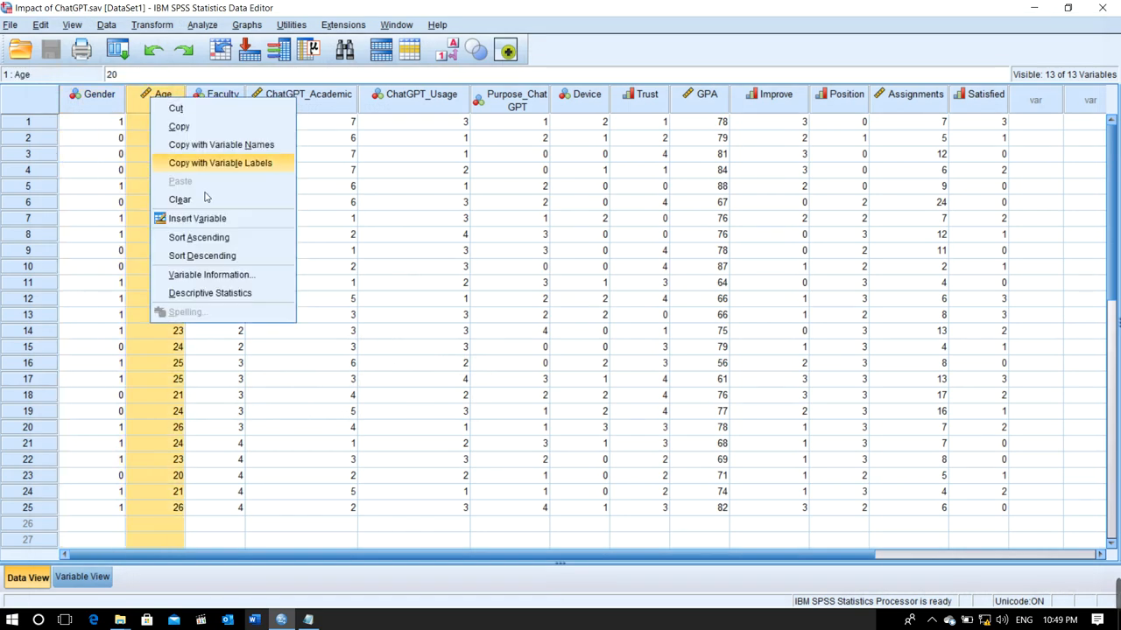
click(218, 293)
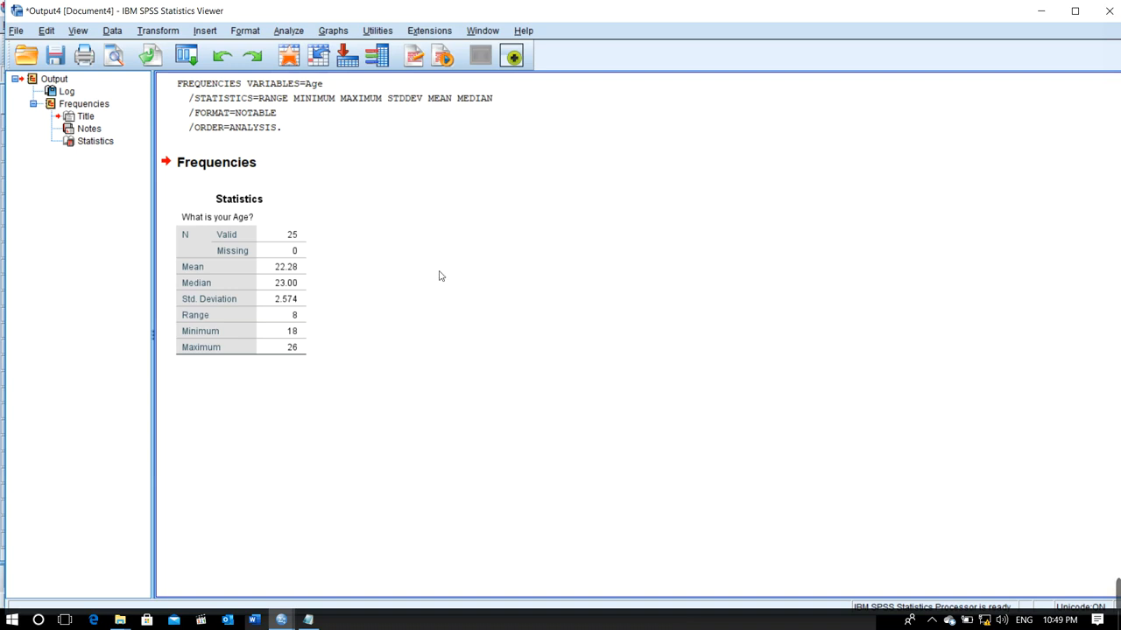
click(1107, 13)
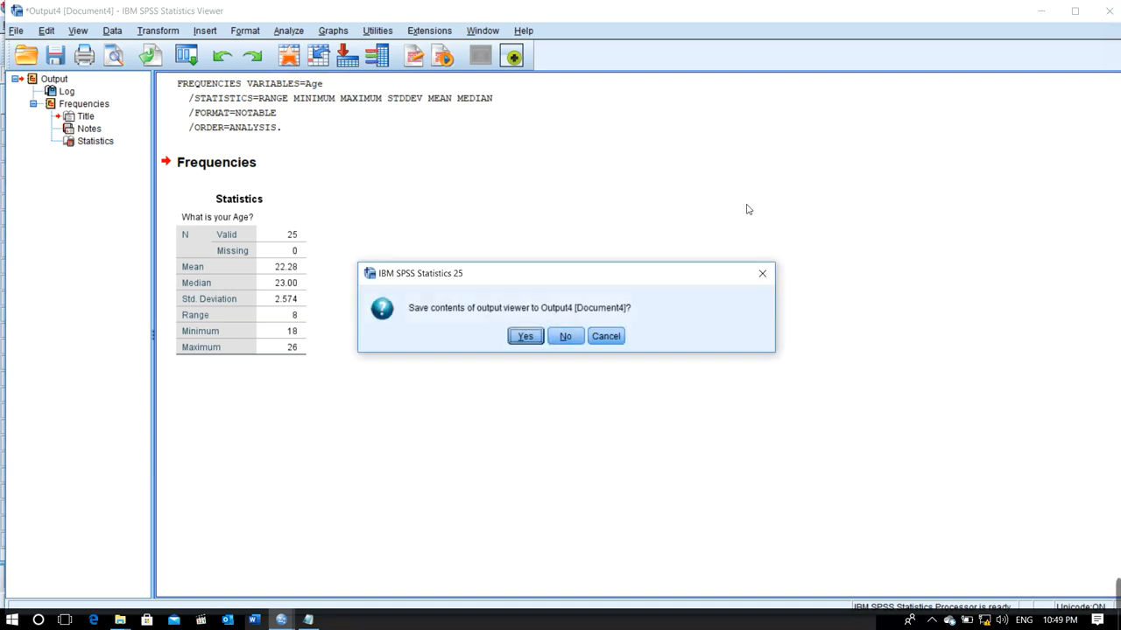
click(566, 341)
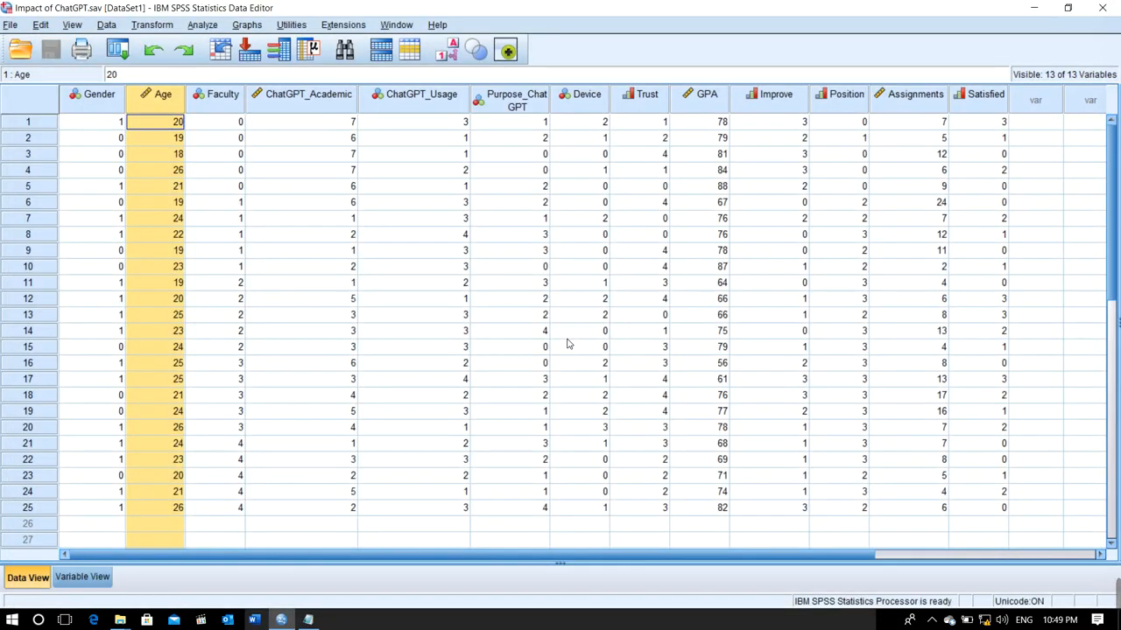
Set up a Descriptives analysis with the Gender and Age variables
click(91, 105)
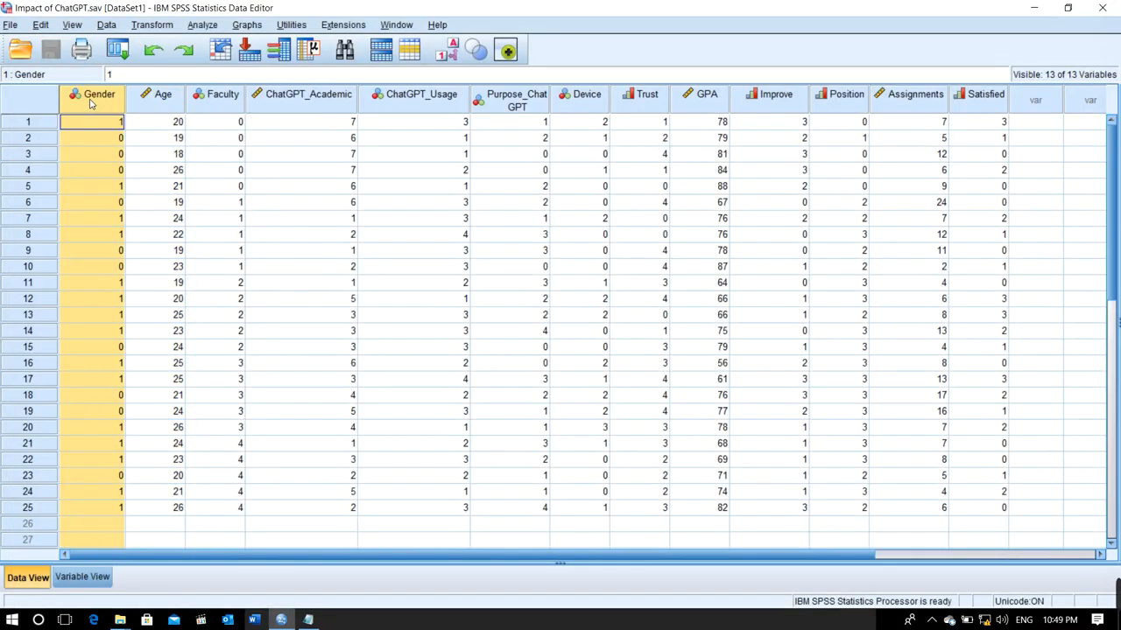
mouse_move(96, 107)
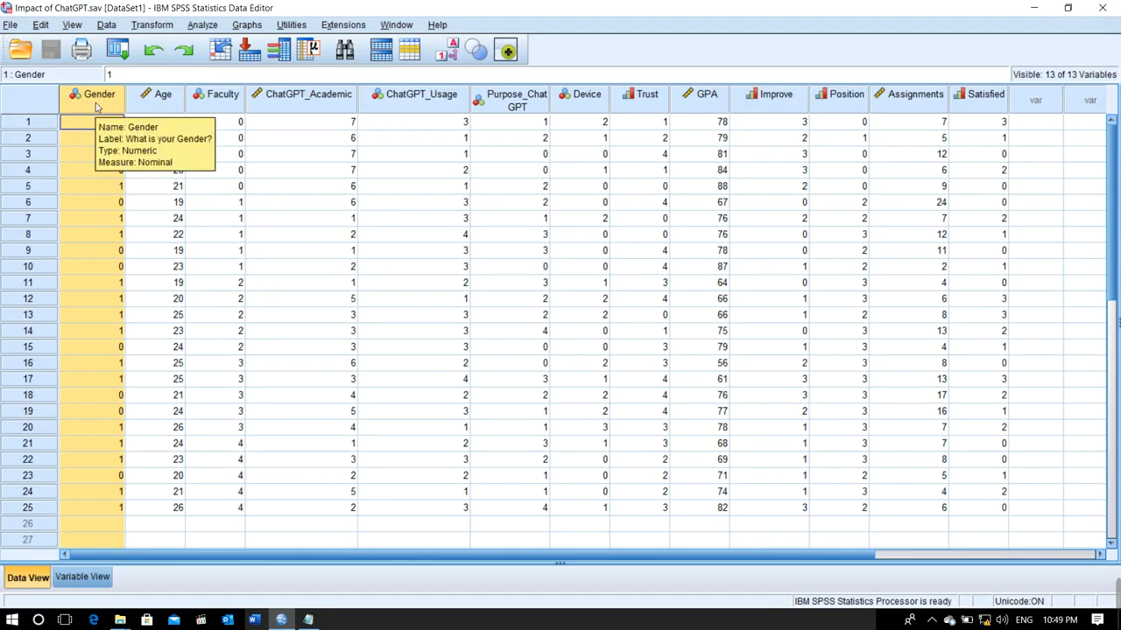
click(203, 25)
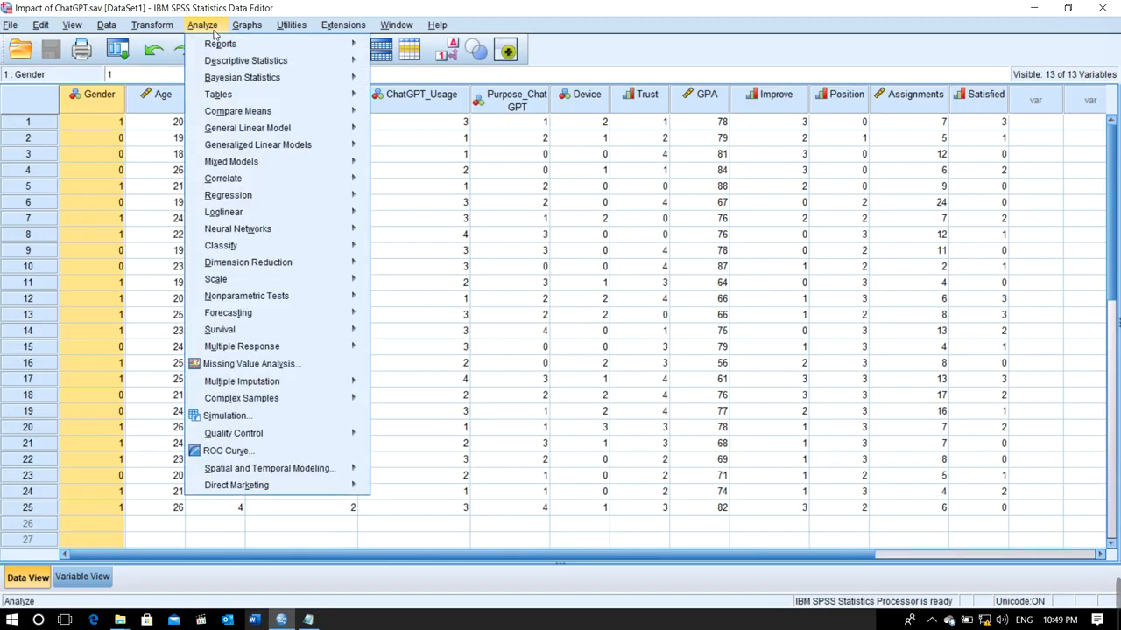
mouse_move(302, 66)
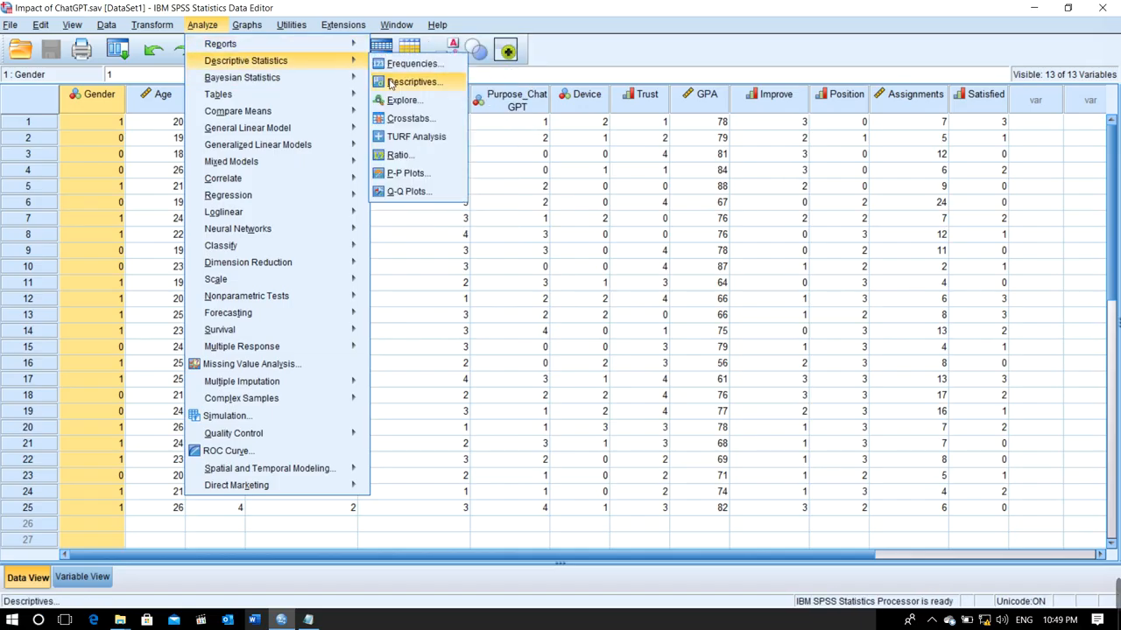
click(392, 82)
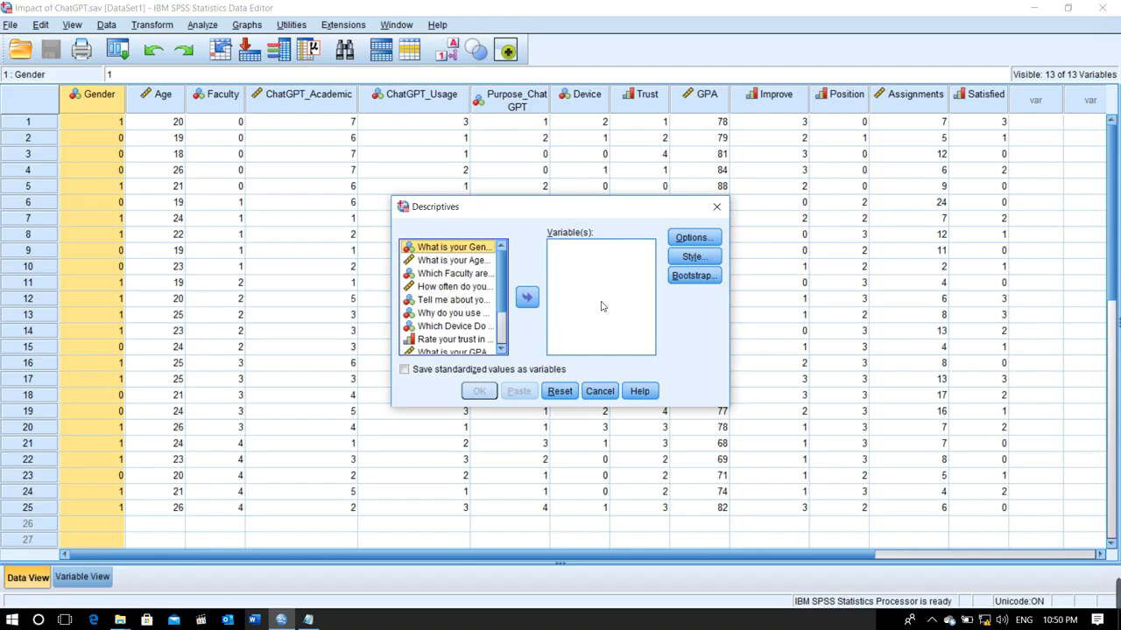
click(526, 297)
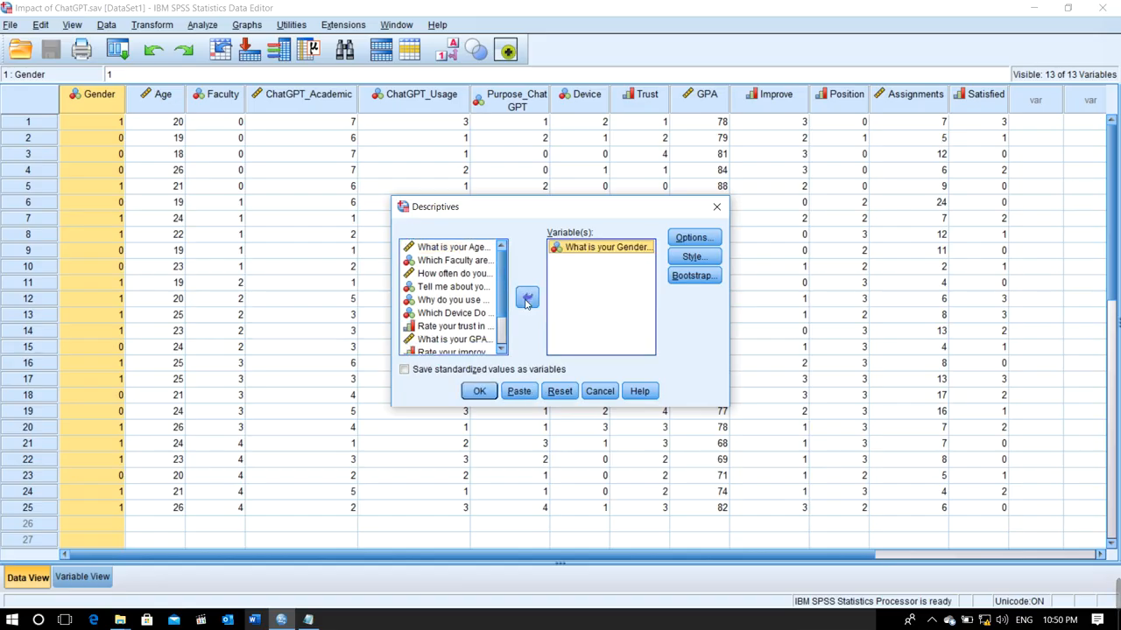
click(471, 249)
click(527, 298)
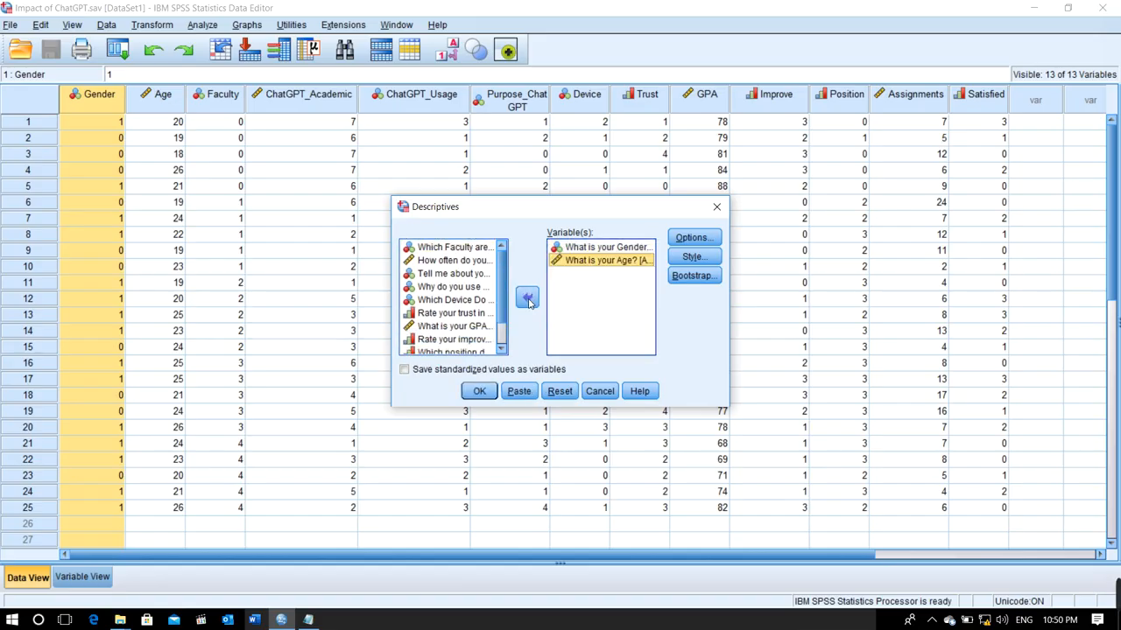
Run the Descriptives with mean, standard deviation, minimum and maximum, review the table, and close the output without saving it
click(694, 241)
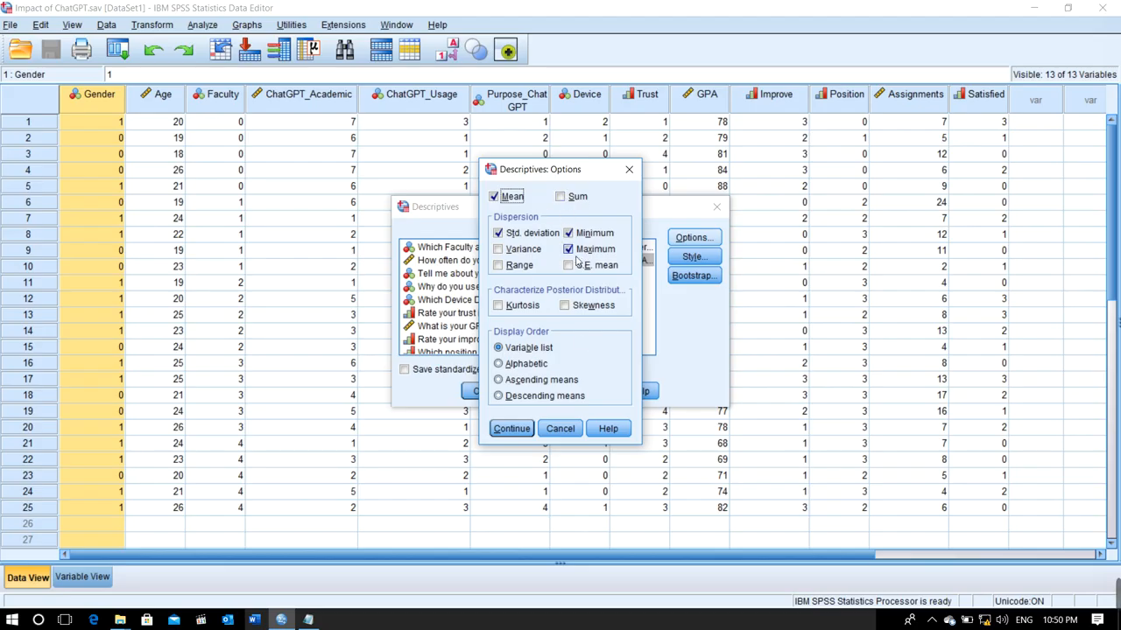
click(512, 428)
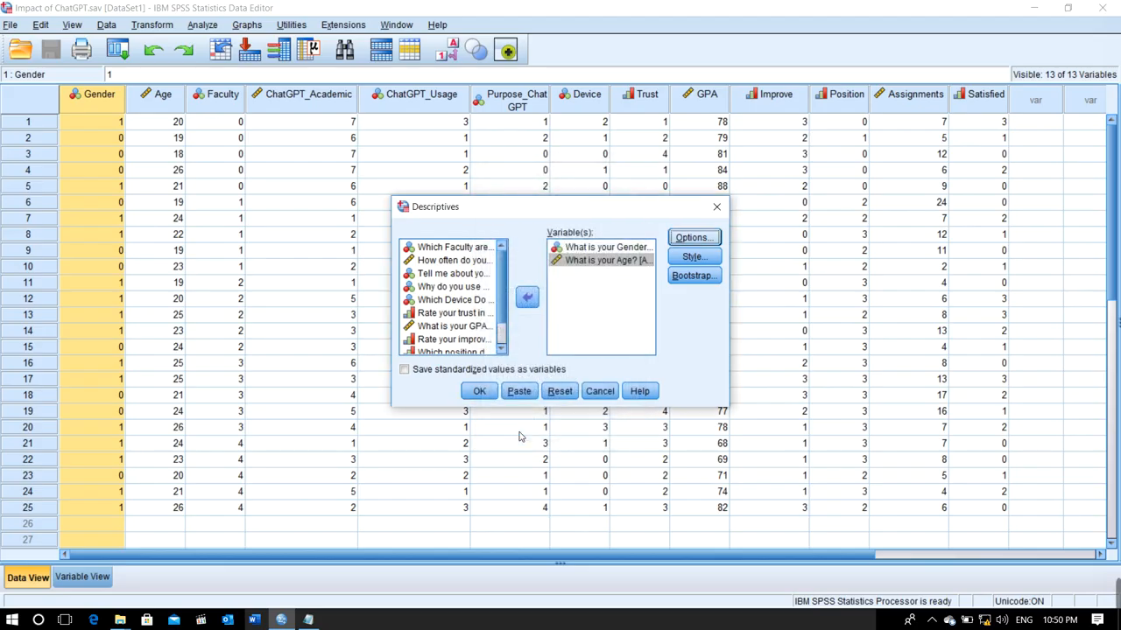
click(478, 394)
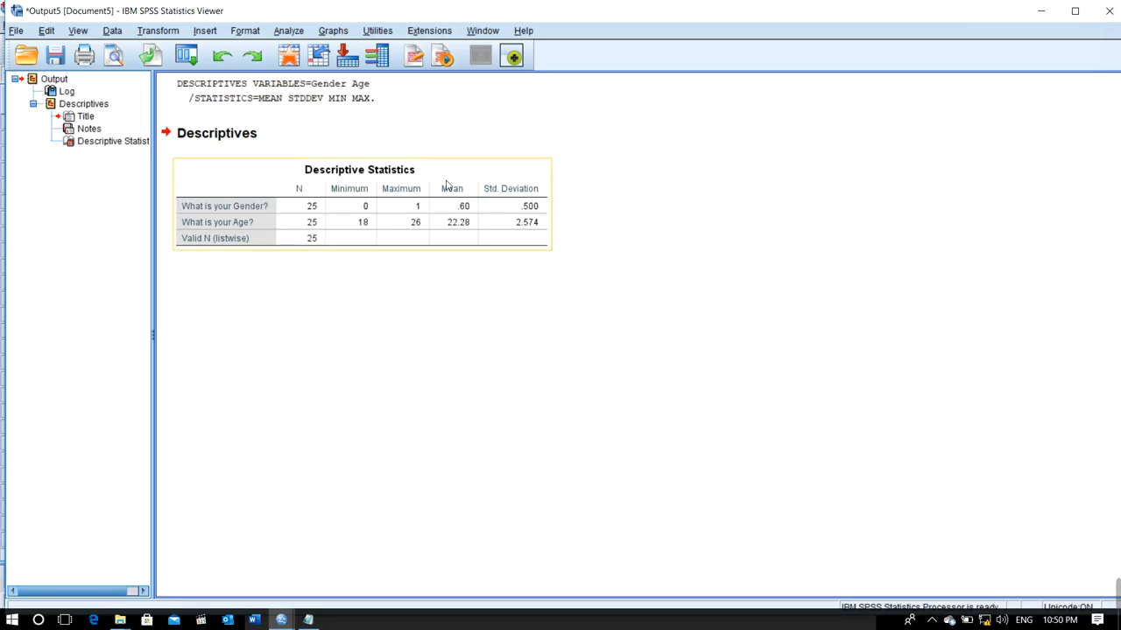
click(1109, 10)
click(565, 339)
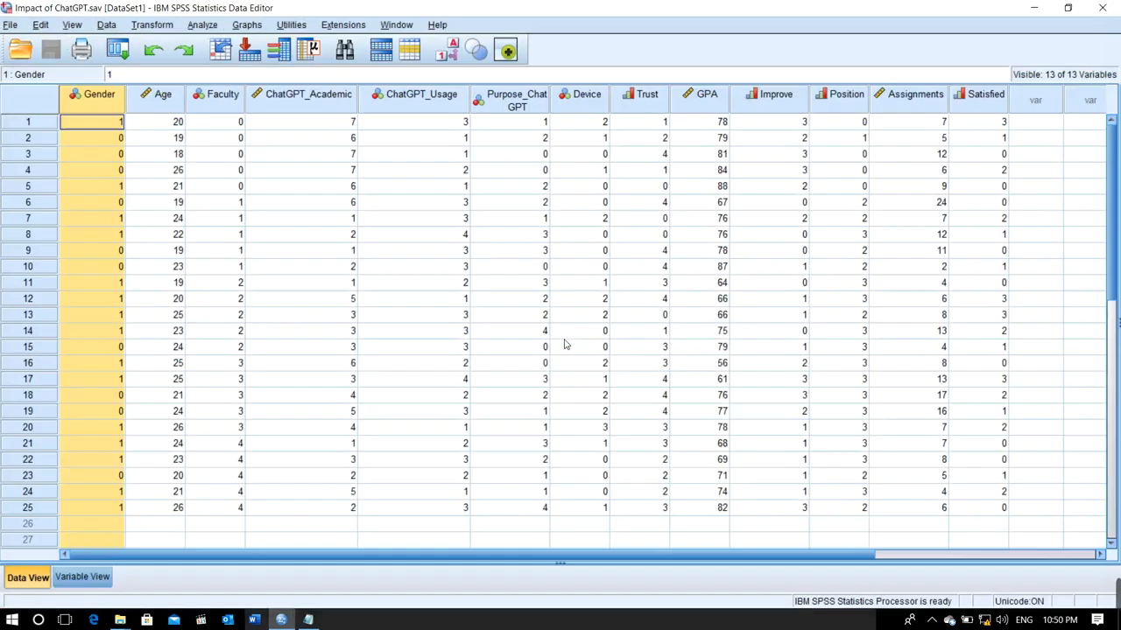
Set up a Frequencies analysis for Gender and Age, removing the Faculty and Device variables from the selection
click(202, 25)
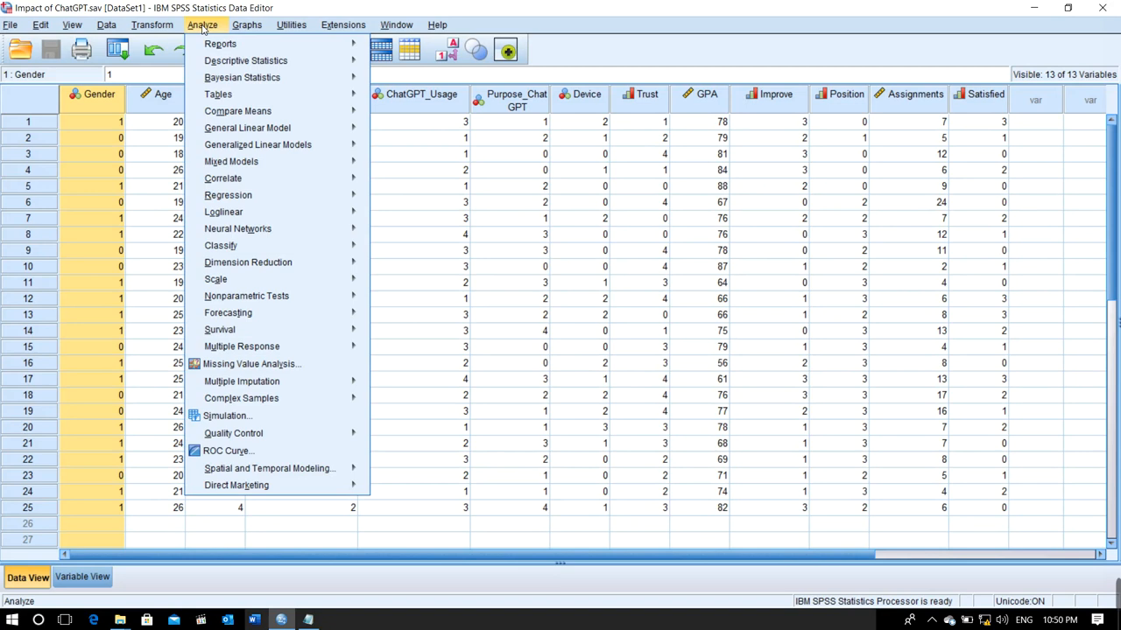
mouse_move(248, 59)
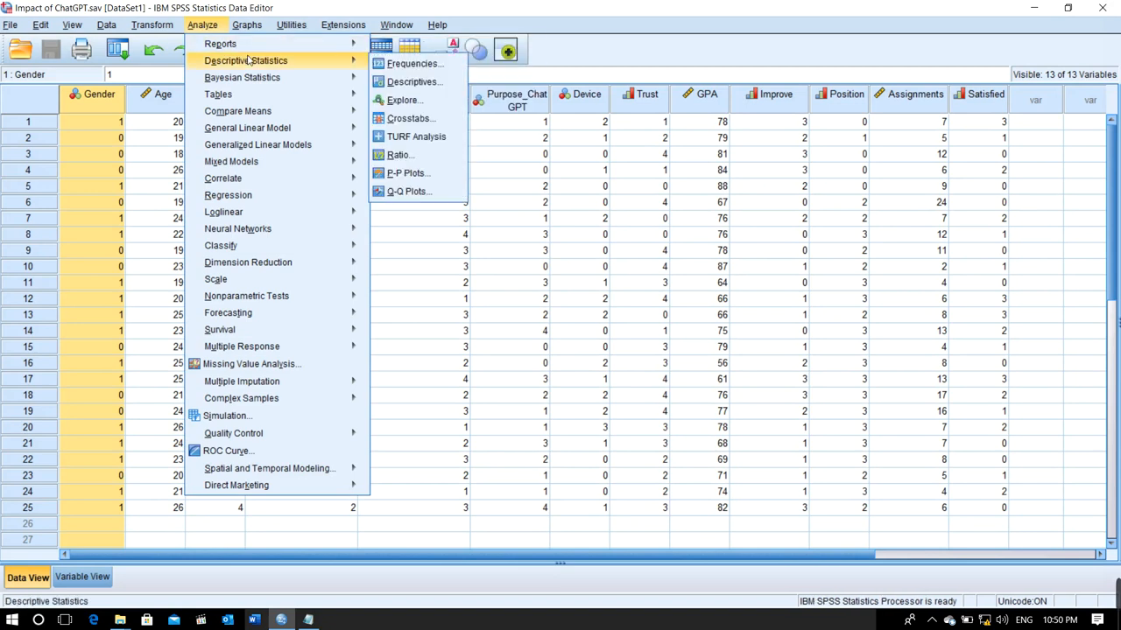
click(396, 64)
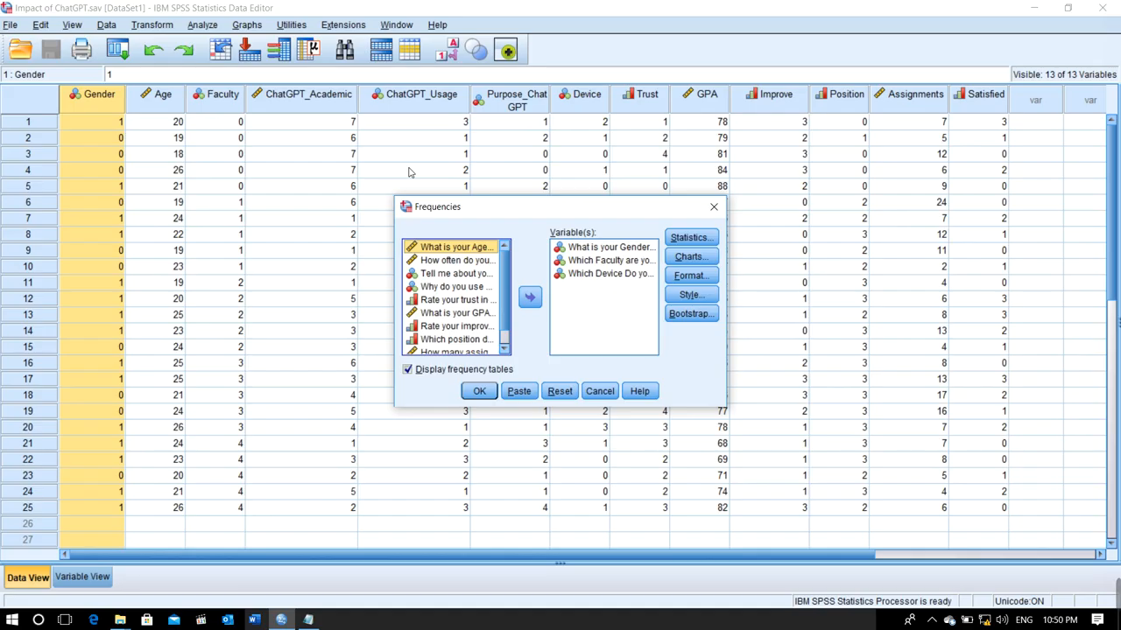
click(592, 261)
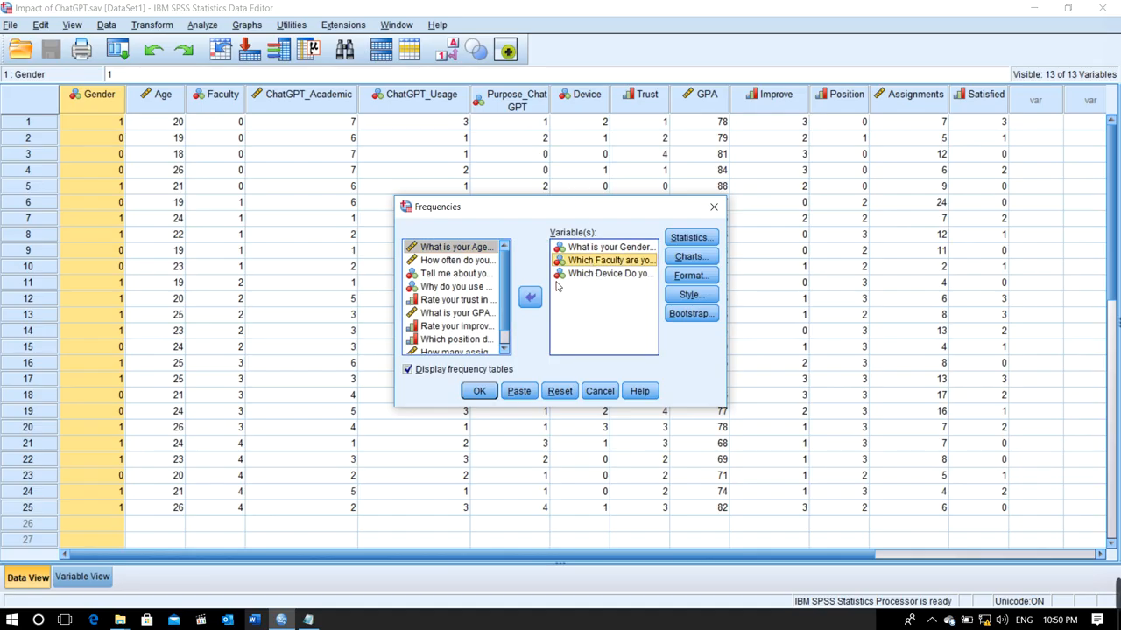
click(529, 298)
click(595, 261)
click(528, 299)
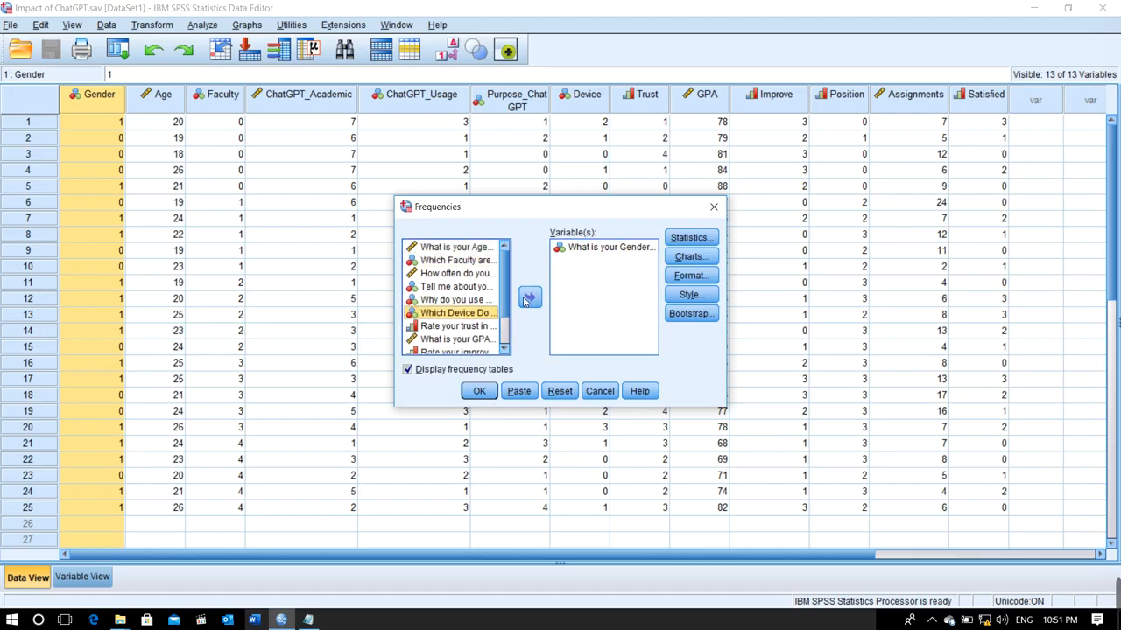
click(464, 248)
click(530, 299)
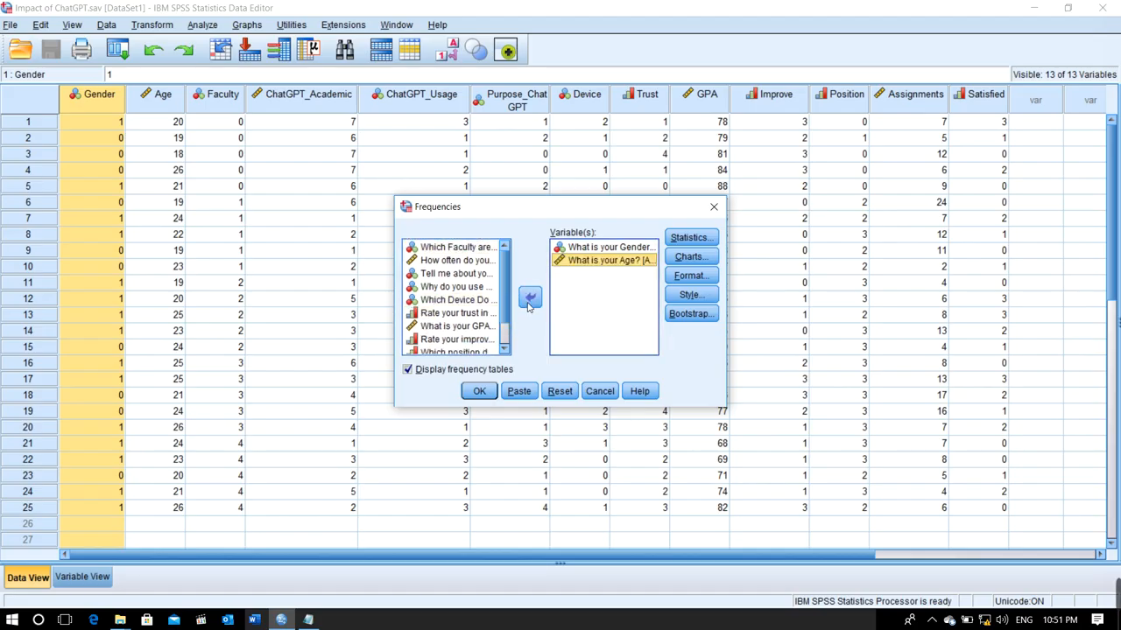
Include the mean, median, mode and standard deviation in the Gender and Age frequencies and run the analysis
click(689, 240)
click(600, 211)
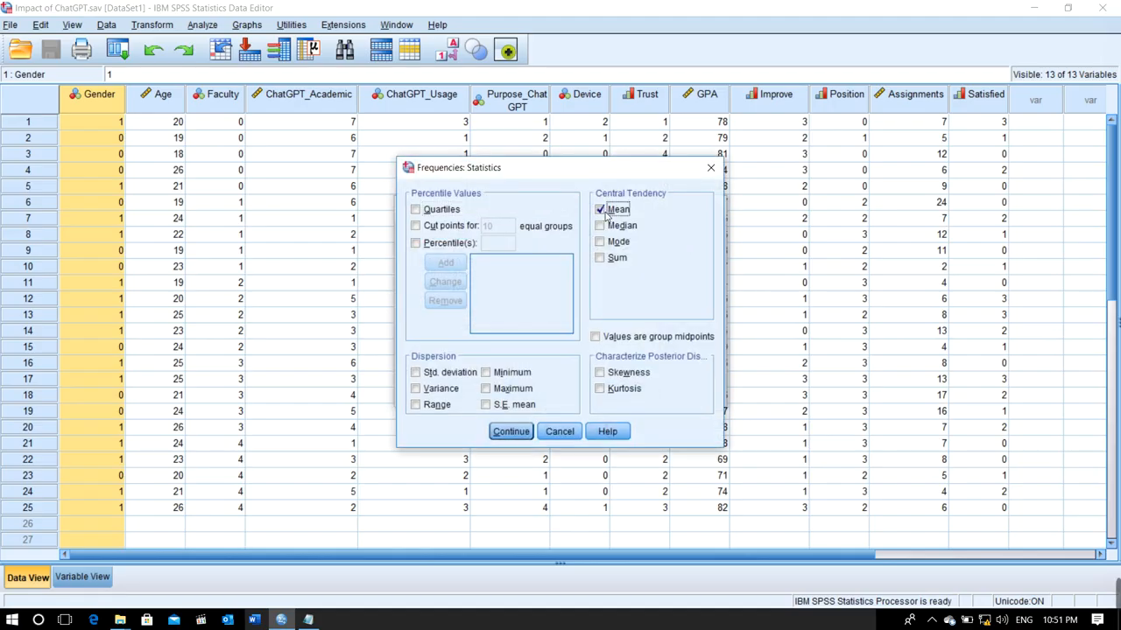
click(602, 226)
click(601, 243)
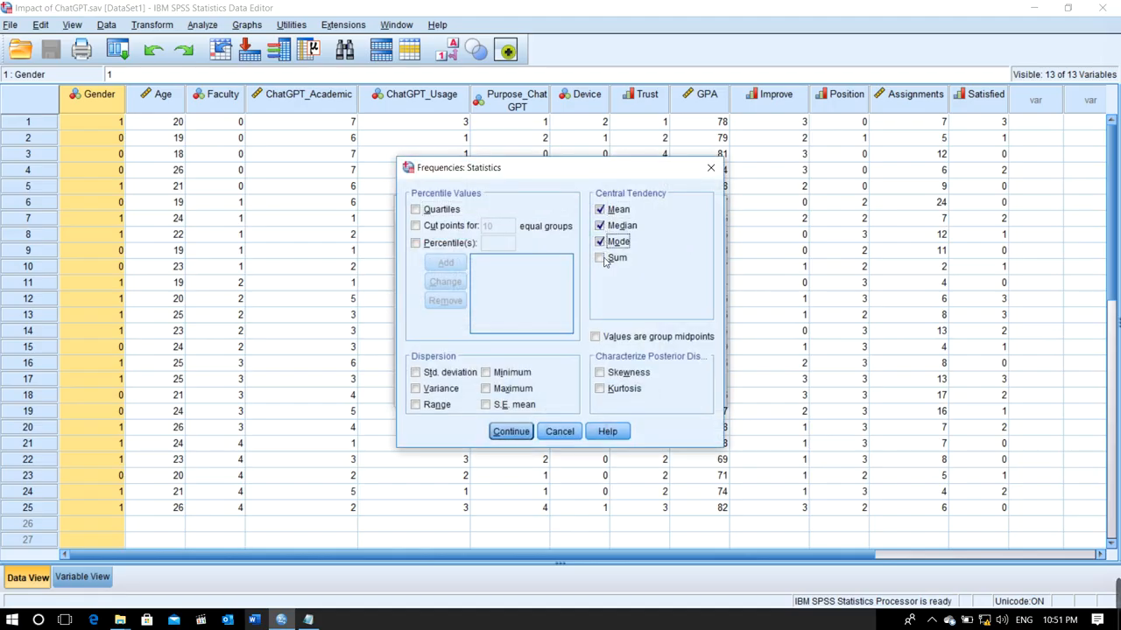
click(462, 375)
click(507, 432)
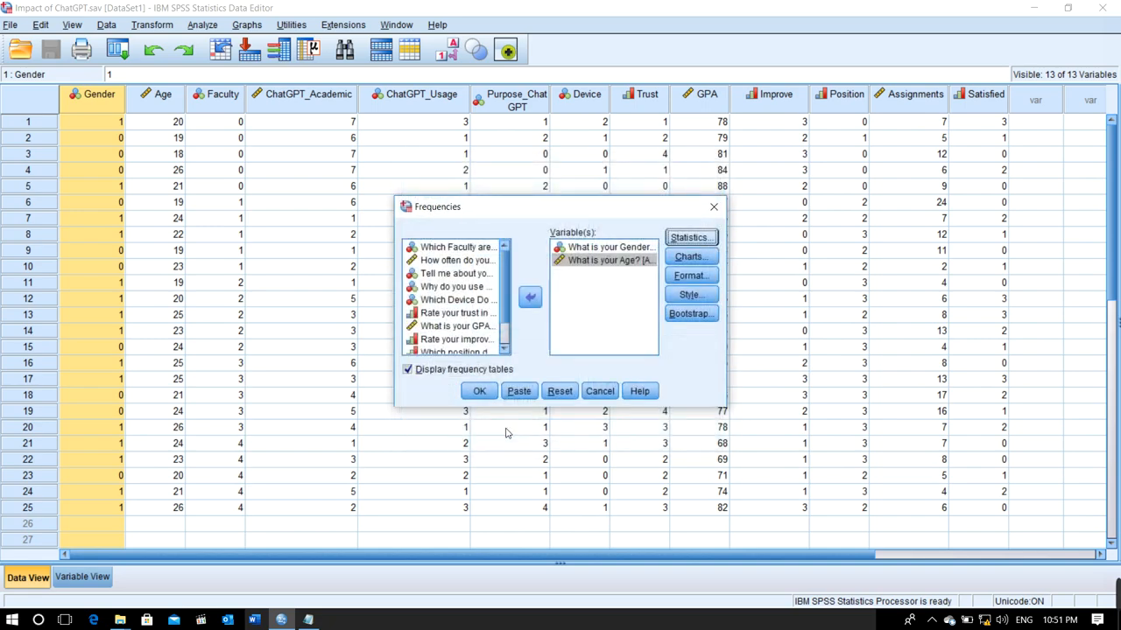
click(479, 391)
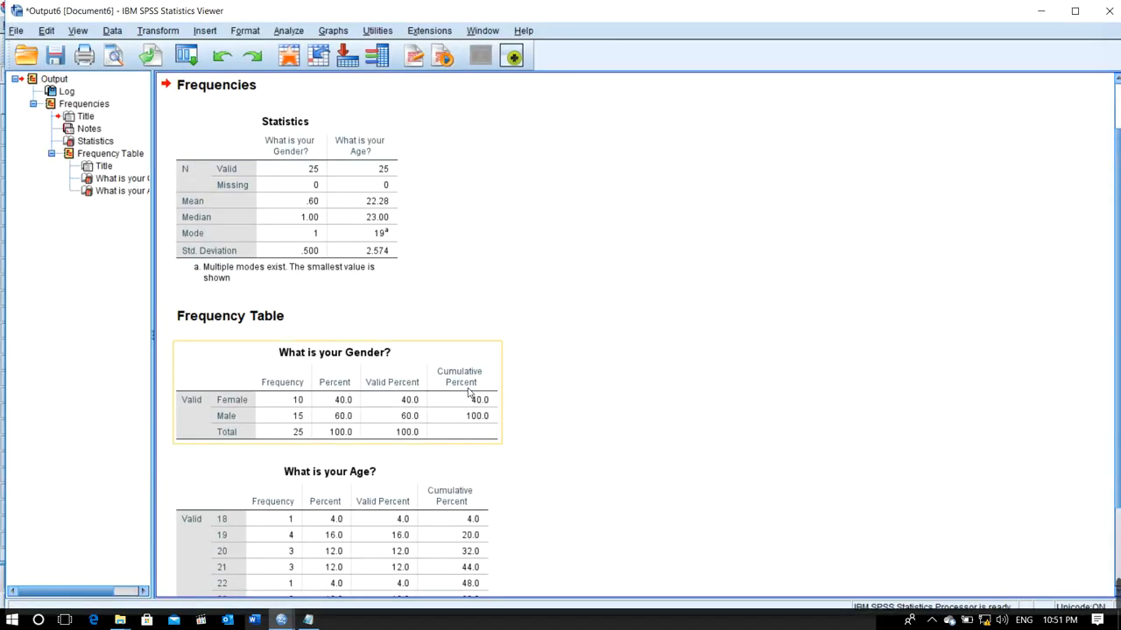
Examine the Statistics table and the Gender and Age frequency tables, and close the output without saving it
scroll(456, 307, up, 1)
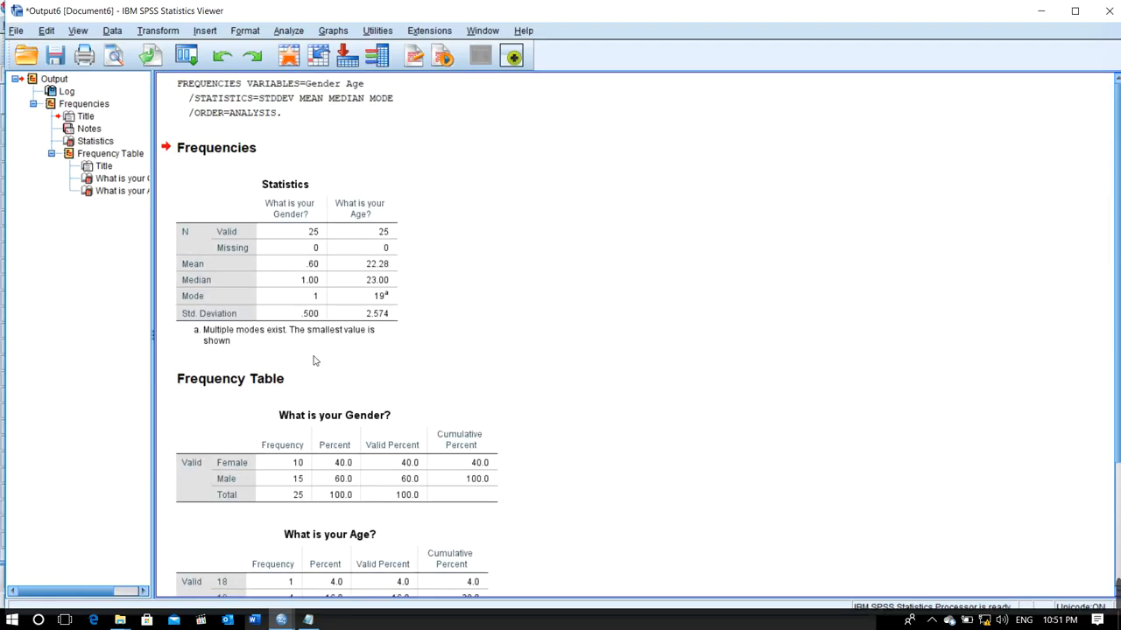
click(282, 386)
click(281, 265)
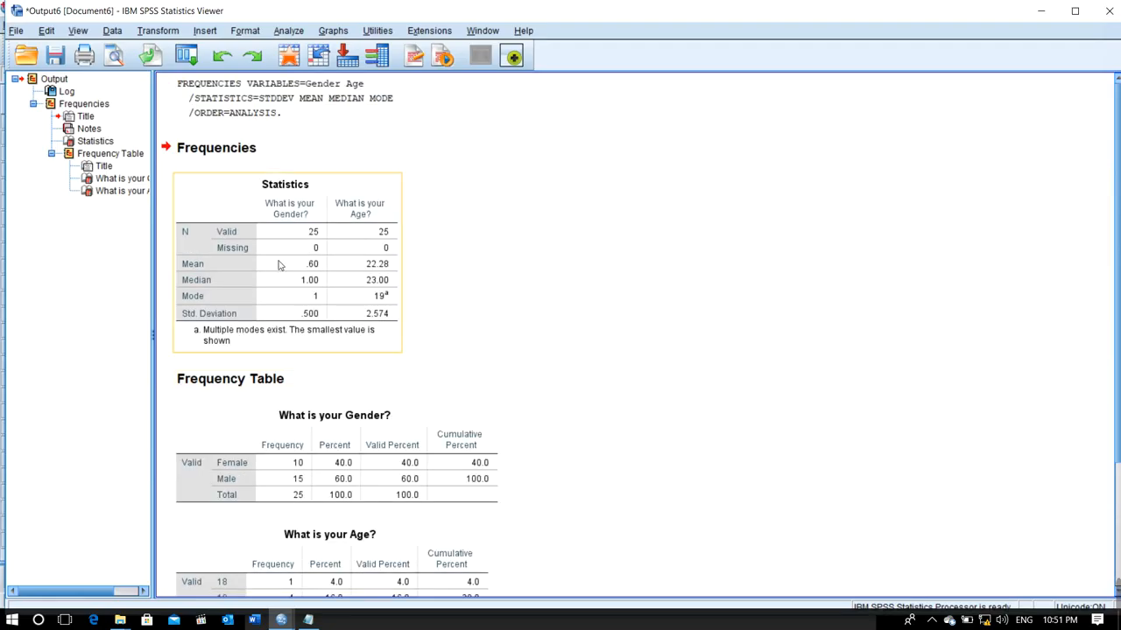
scroll(342, 327, down, 3)
click(342, 325)
click(321, 401)
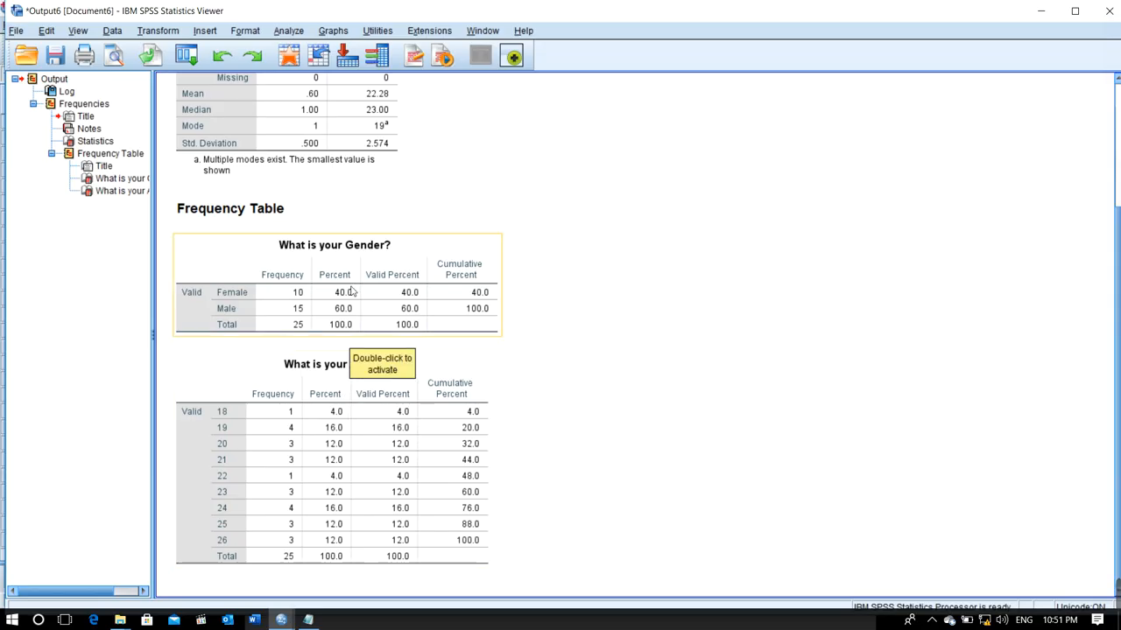
scroll(351, 292, up, 3)
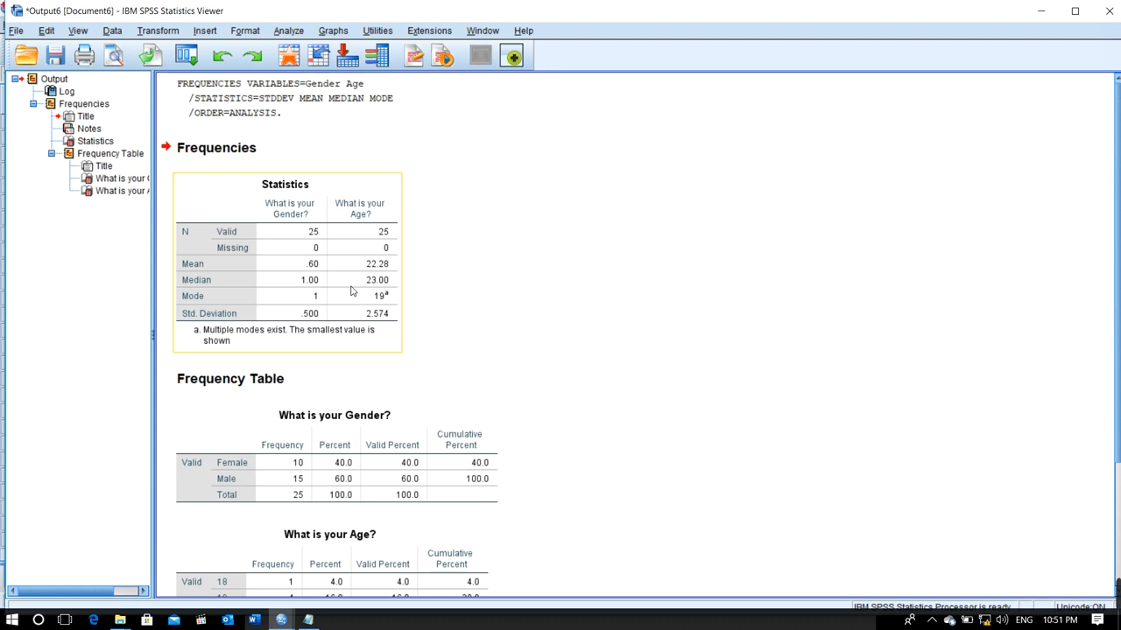
click(1107, 10)
click(565, 336)
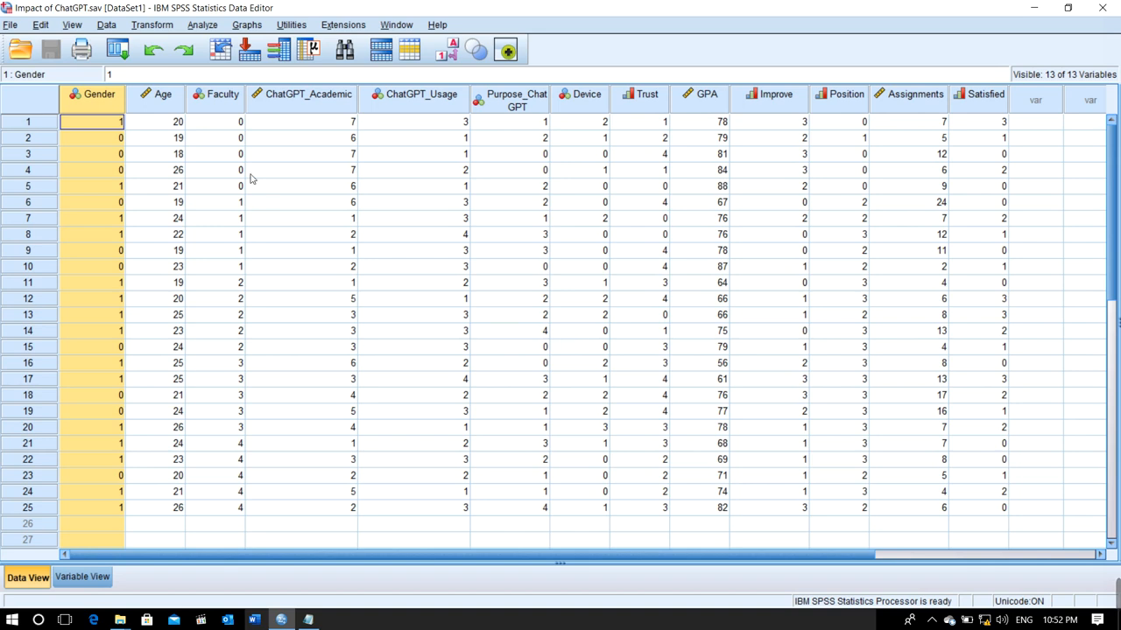
Reopen the Frequencies analysis and replace the Age variable with the Device variable, keeping Gender selected
click(201, 26)
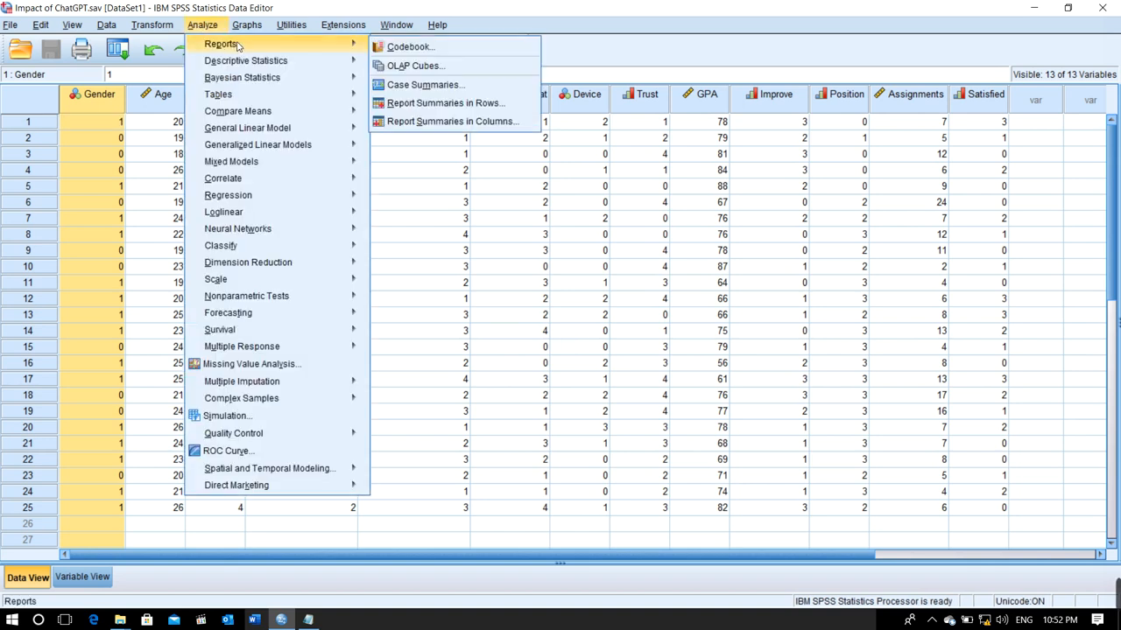
mouse_move(245, 60)
click(396, 73)
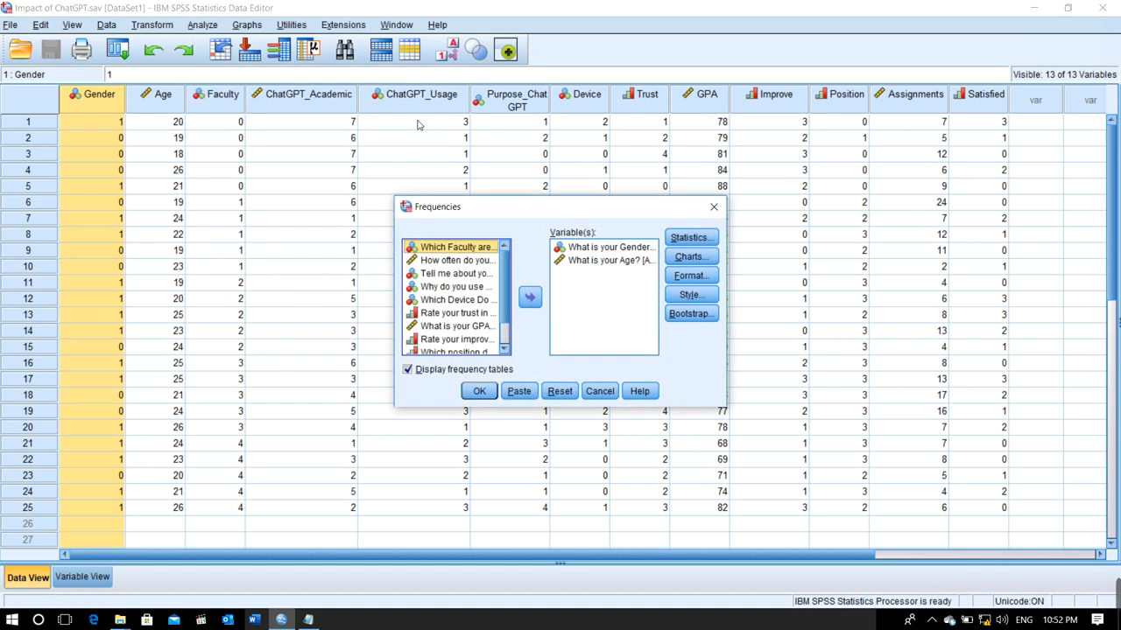
click(587, 260)
click(530, 297)
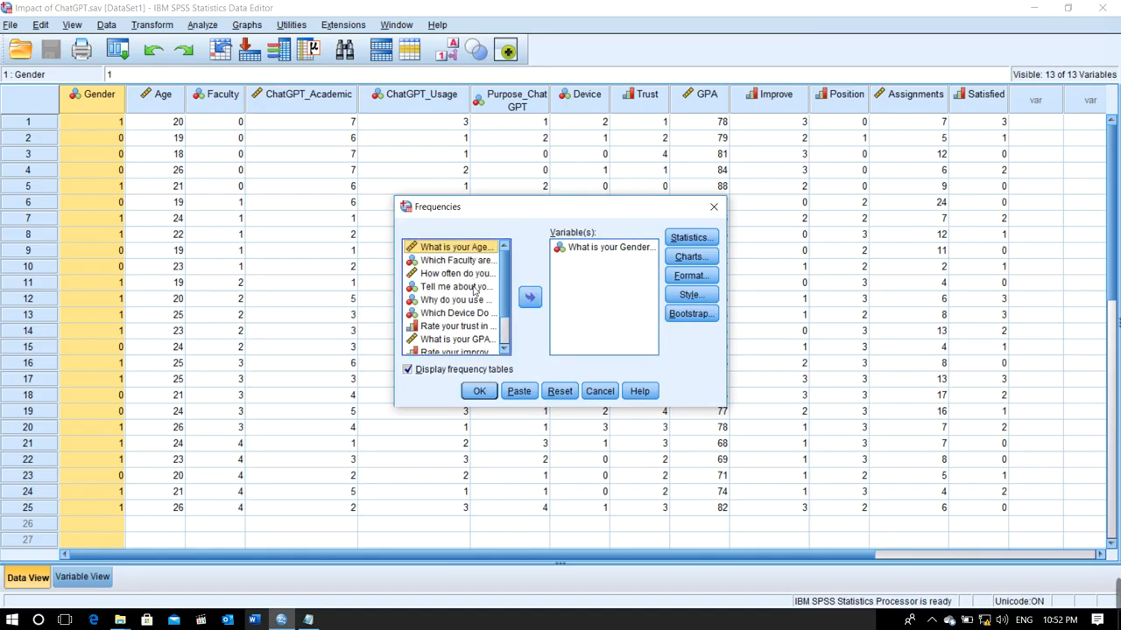
scroll(499, 311, down, 3)
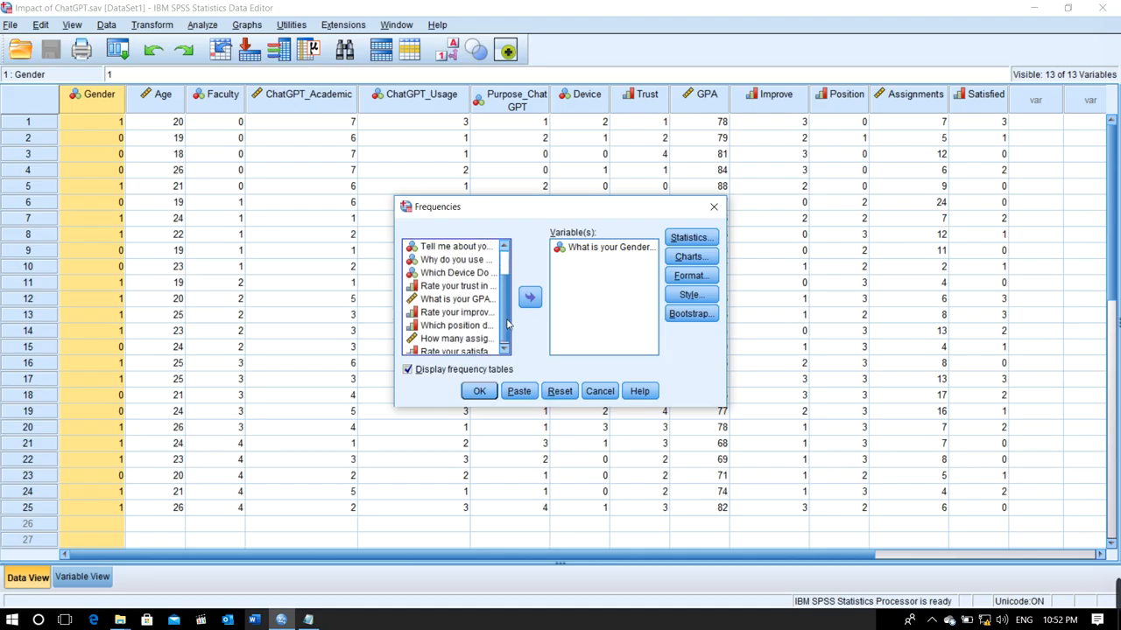
scroll(507, 324, down, 1)
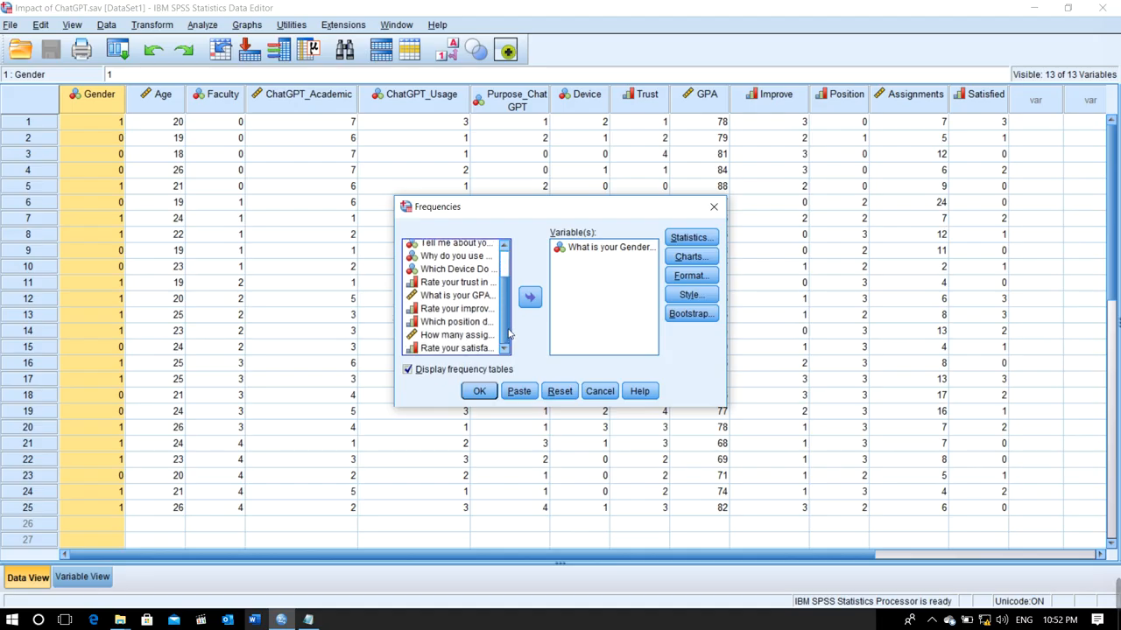
scroll(475, 297, up, 2)
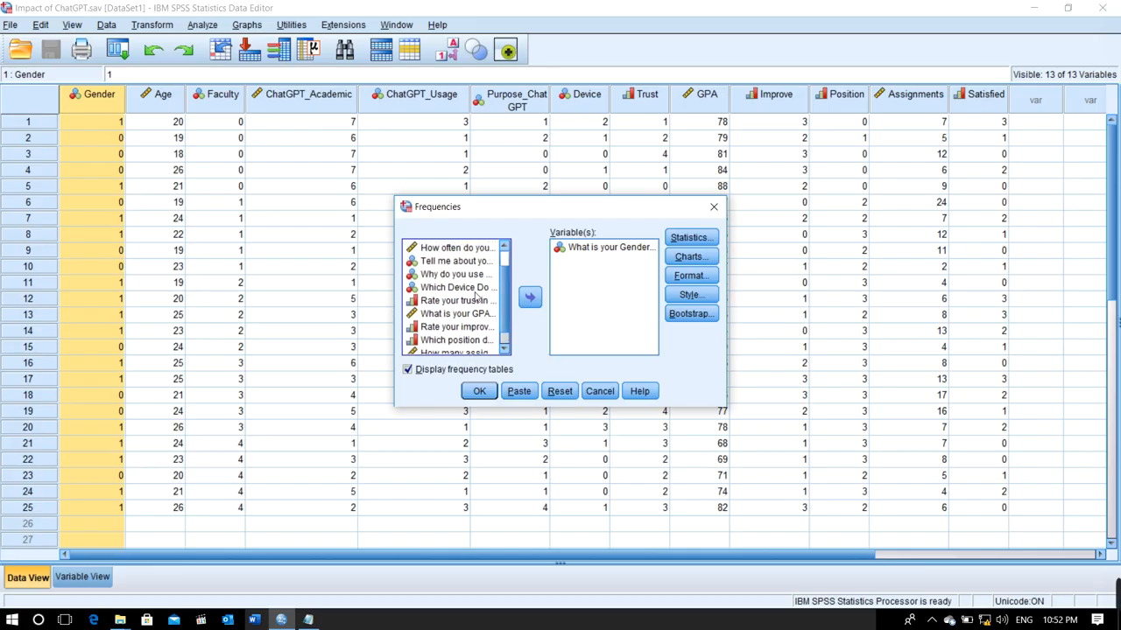
click(473, 289)
click(525, 301)
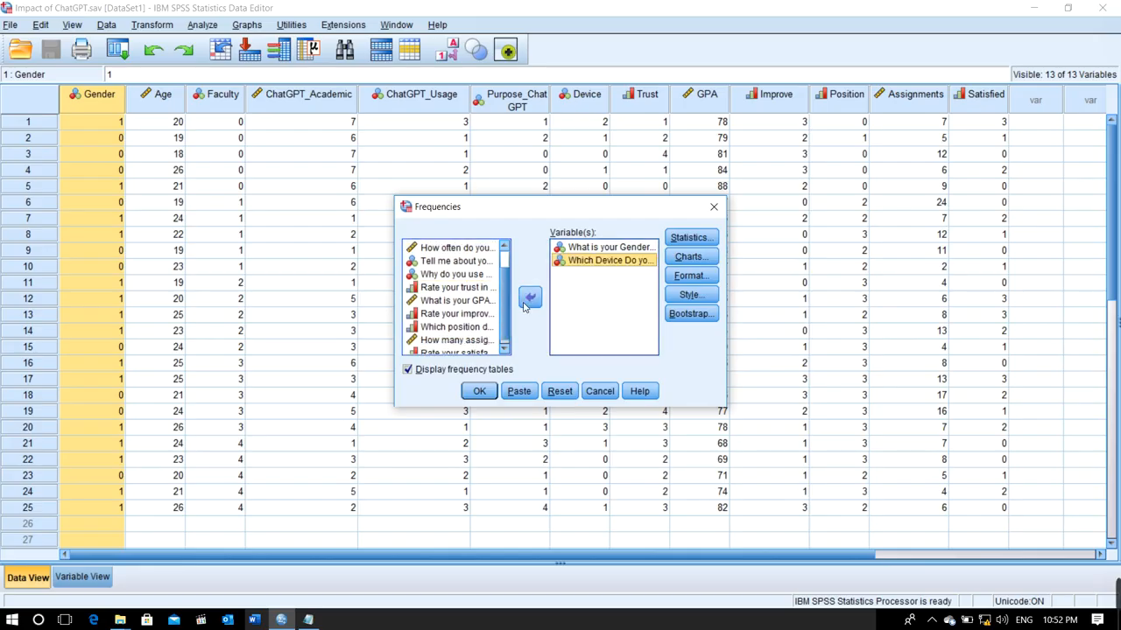
Exclude the mean, median, mode and standard deviation from the Gender and Device frequencies and run the analysis
click(690, 237)
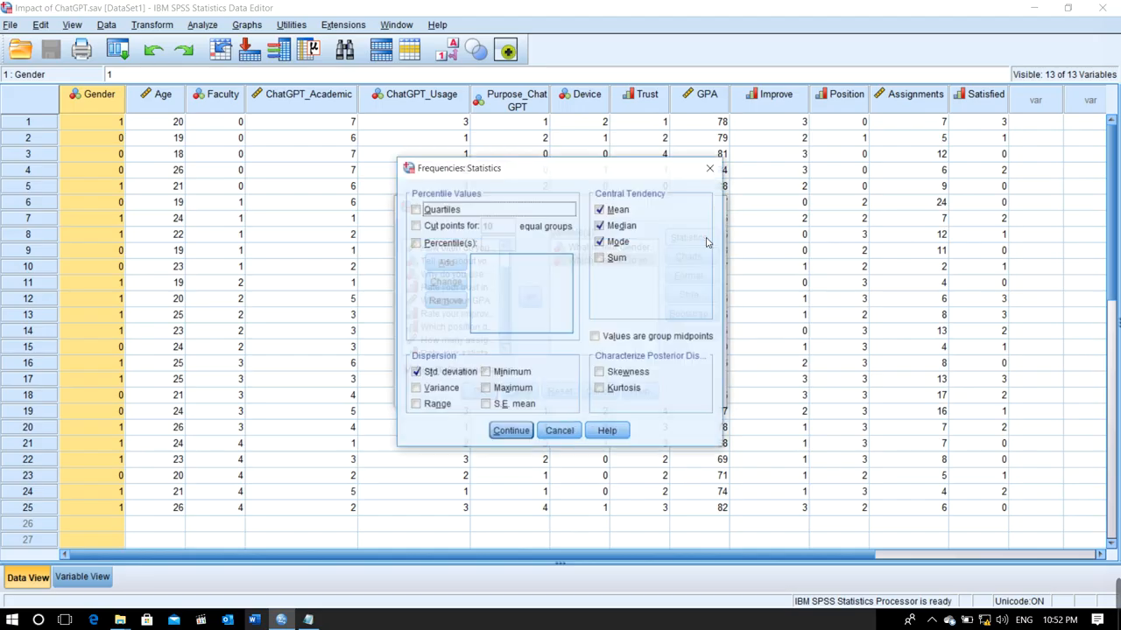
click(599, 209)
click(600, 225)
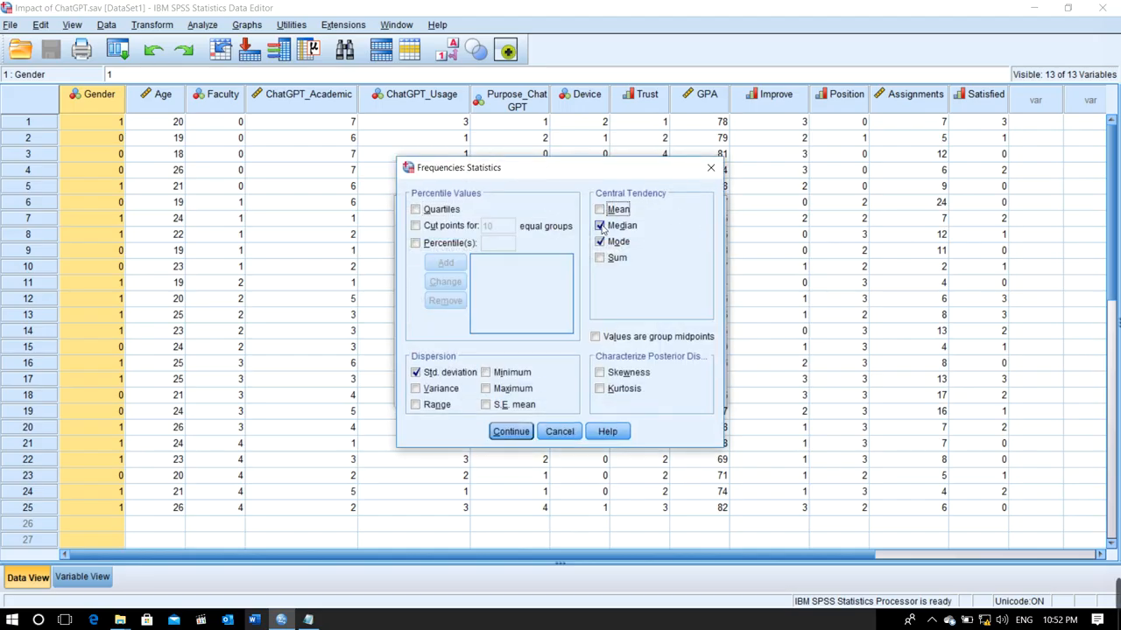
click(601, 242)
click(460, 377)
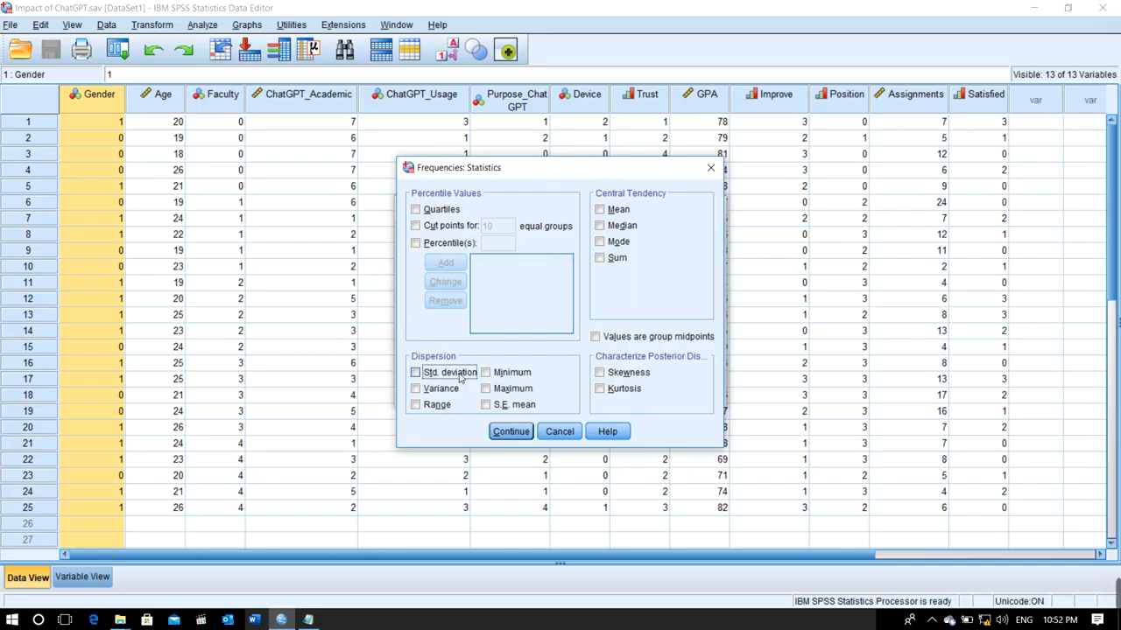
click(511, 431)
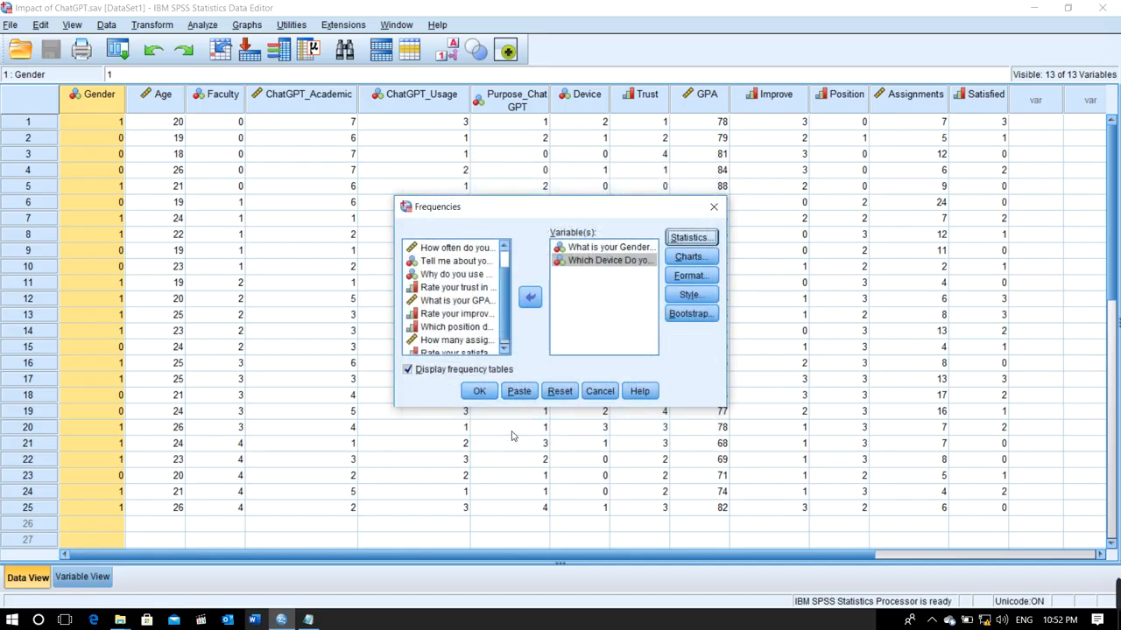
click(480, 391)
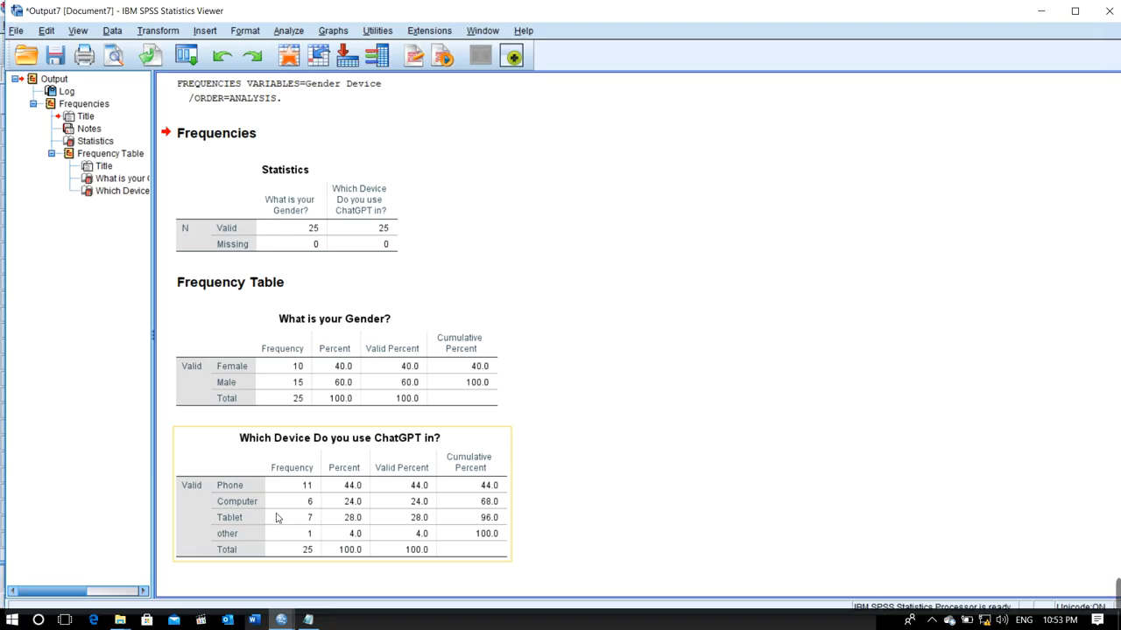
Examine the Gender and Device frequency tables and close the output without saving it
click(515, 389)
click(1110, 12)
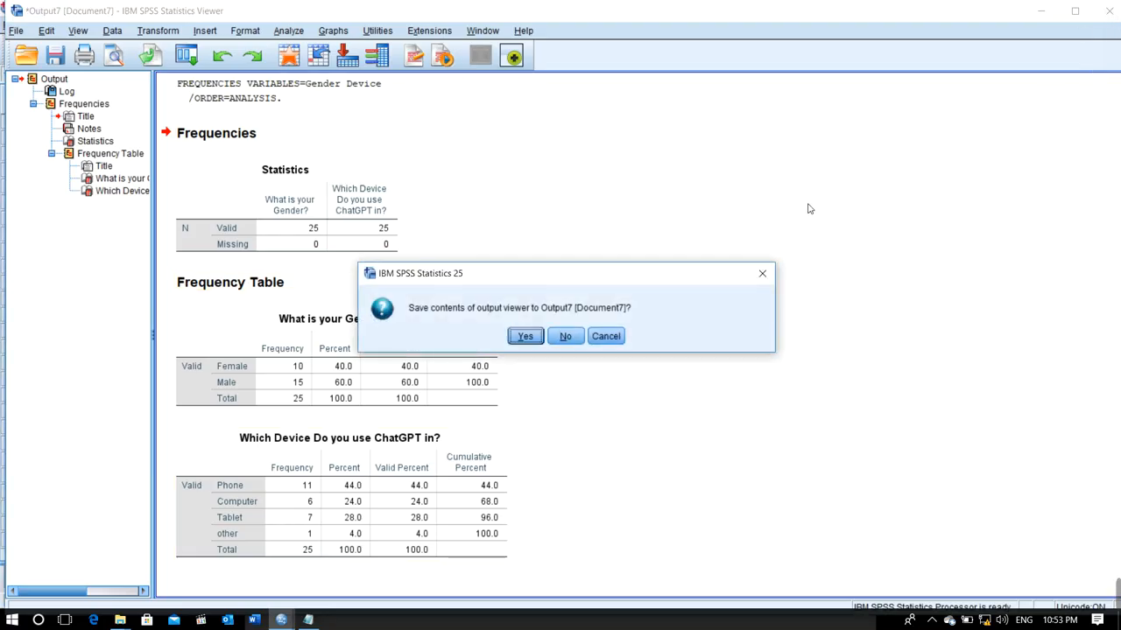
click(564, 335)
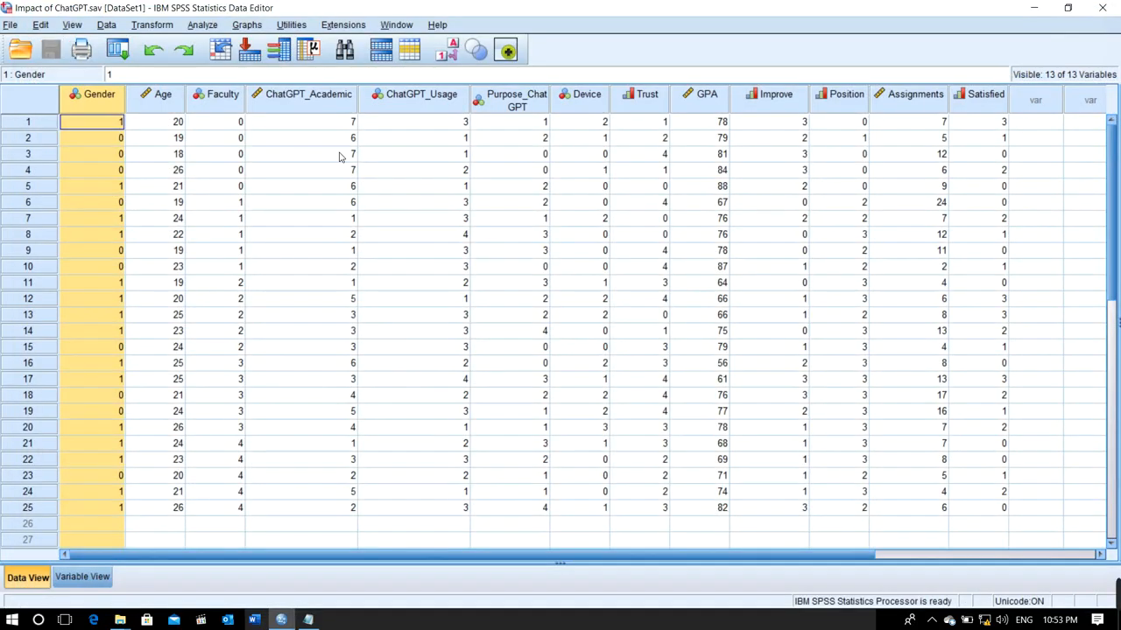
Set up a Crosstabs analysis with Gender and Device as the row variables and Faculty as the column variable
click(193, 32)
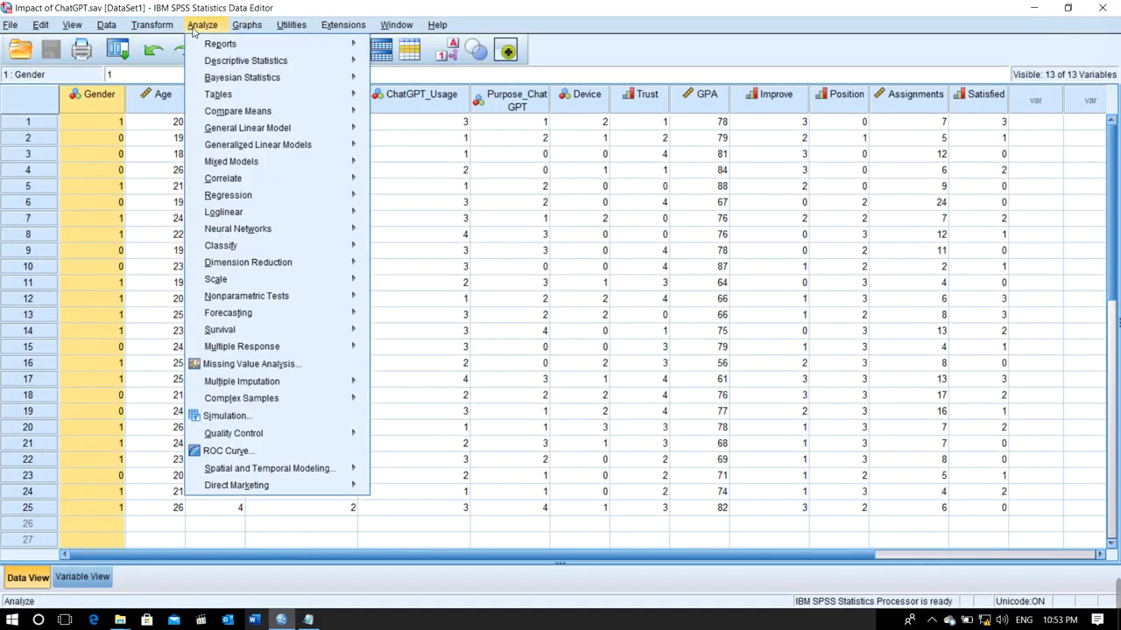
mouse_move(239, 66)
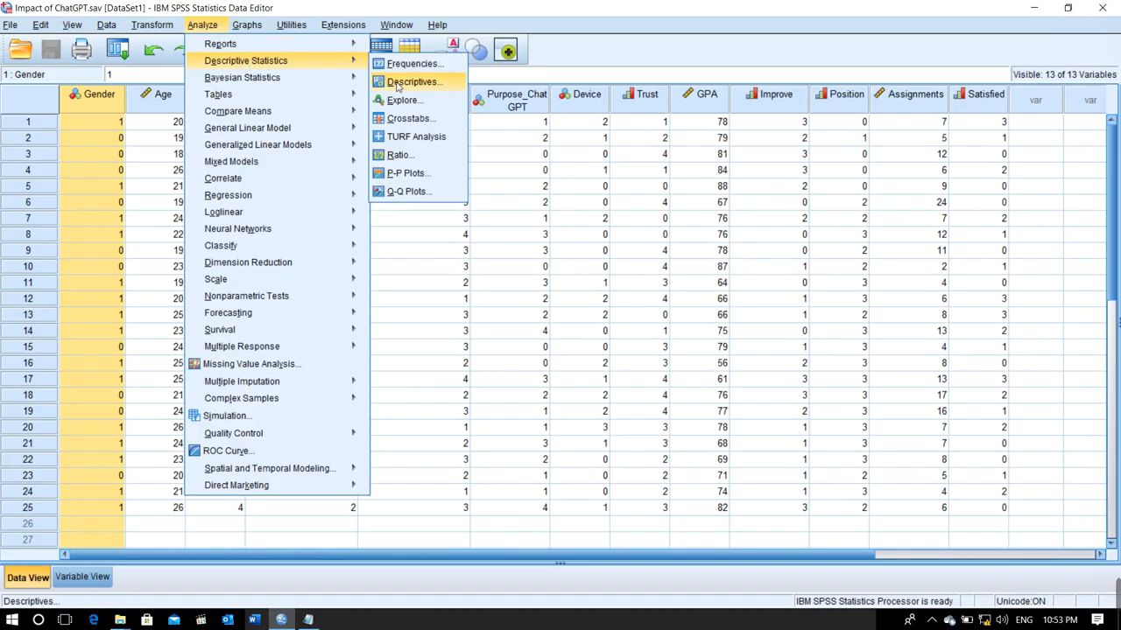
click(409, 119)
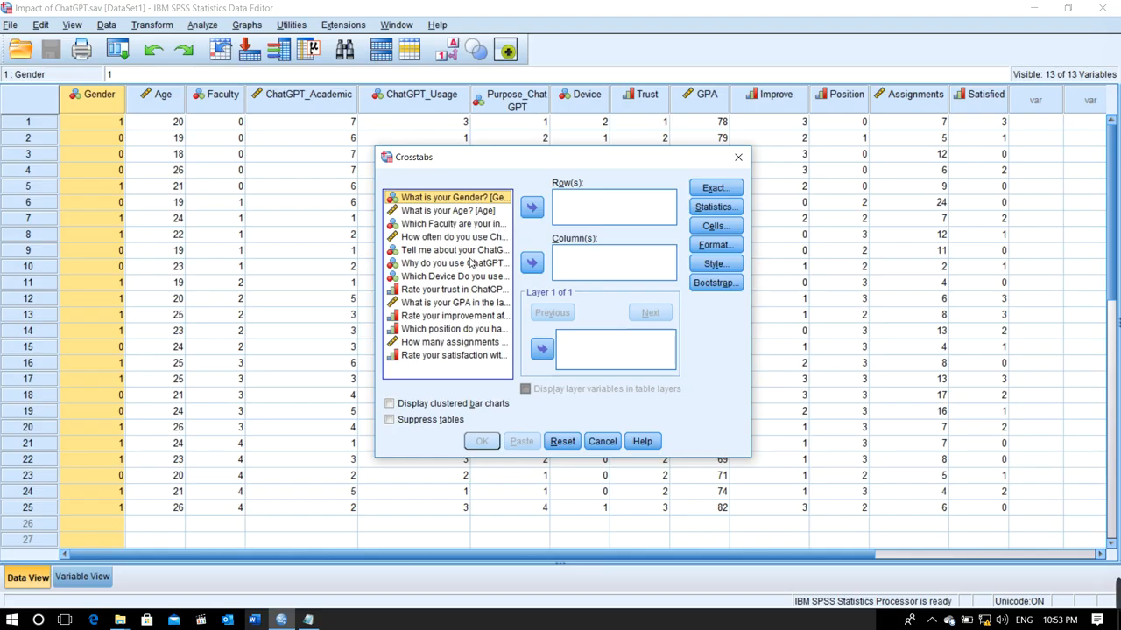
click(471, 225)
click(531, 264)
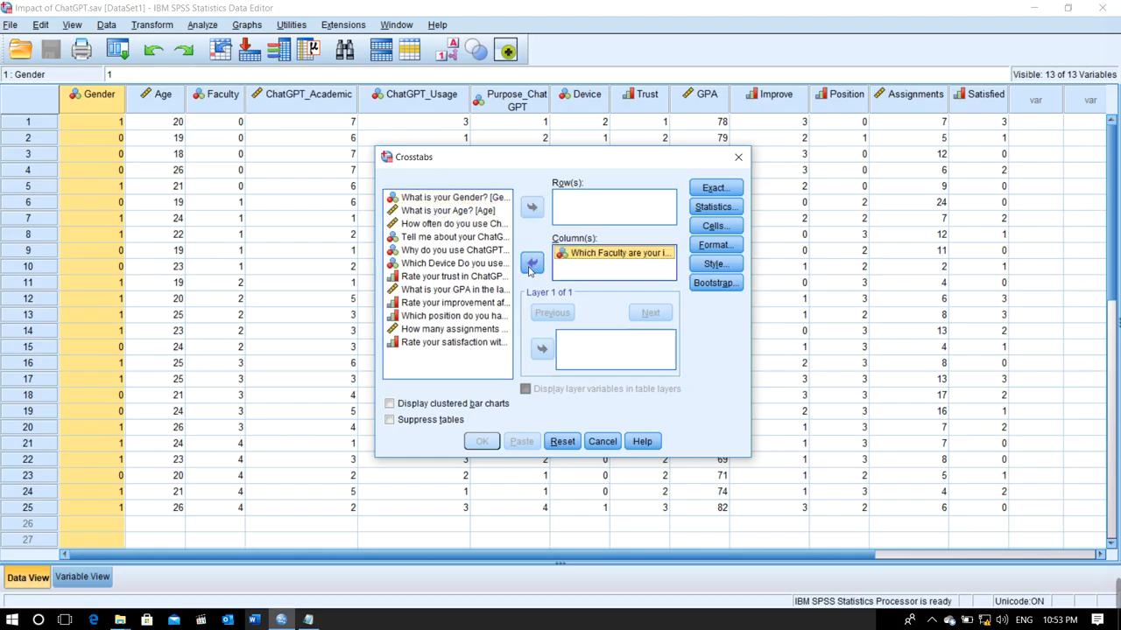
click(463, 200)
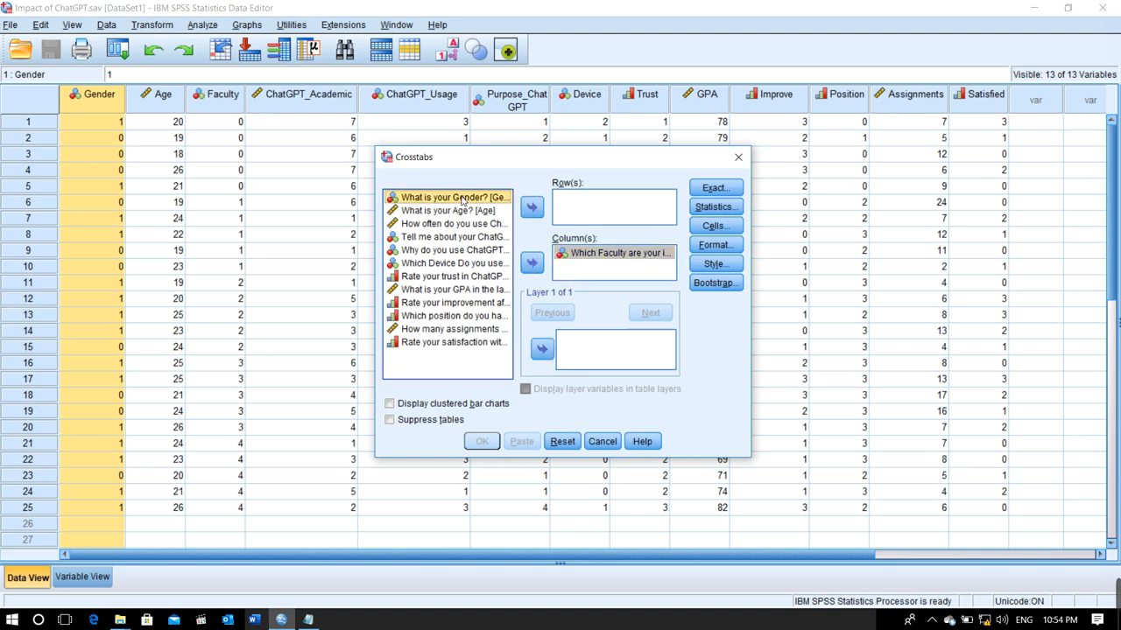
click(532, 208)
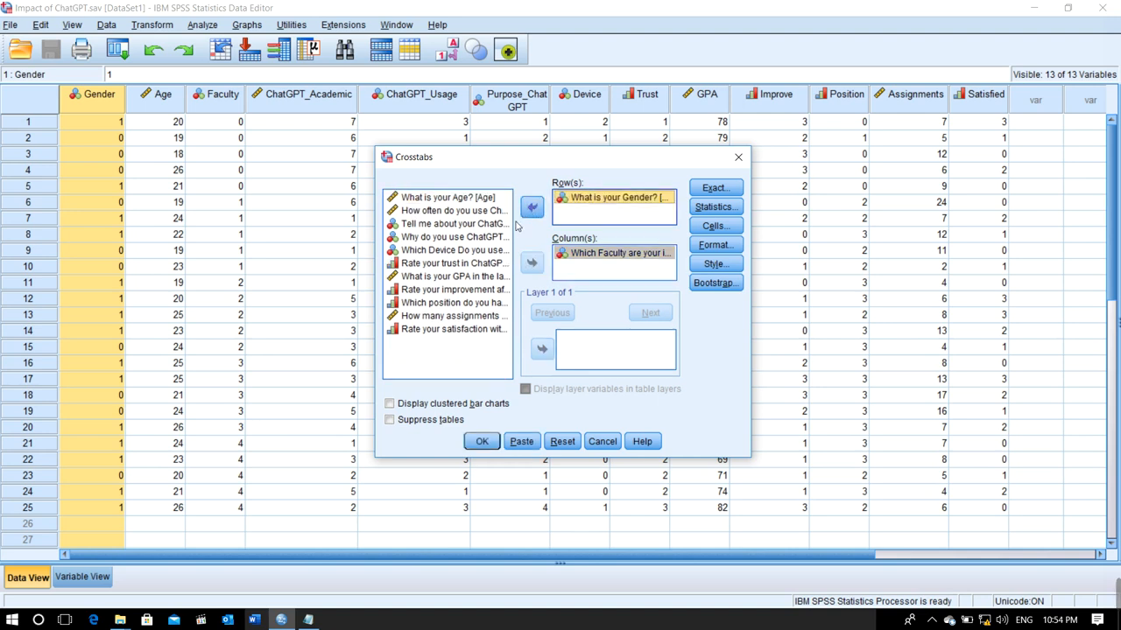
click(457, 252)
click(532, 210)
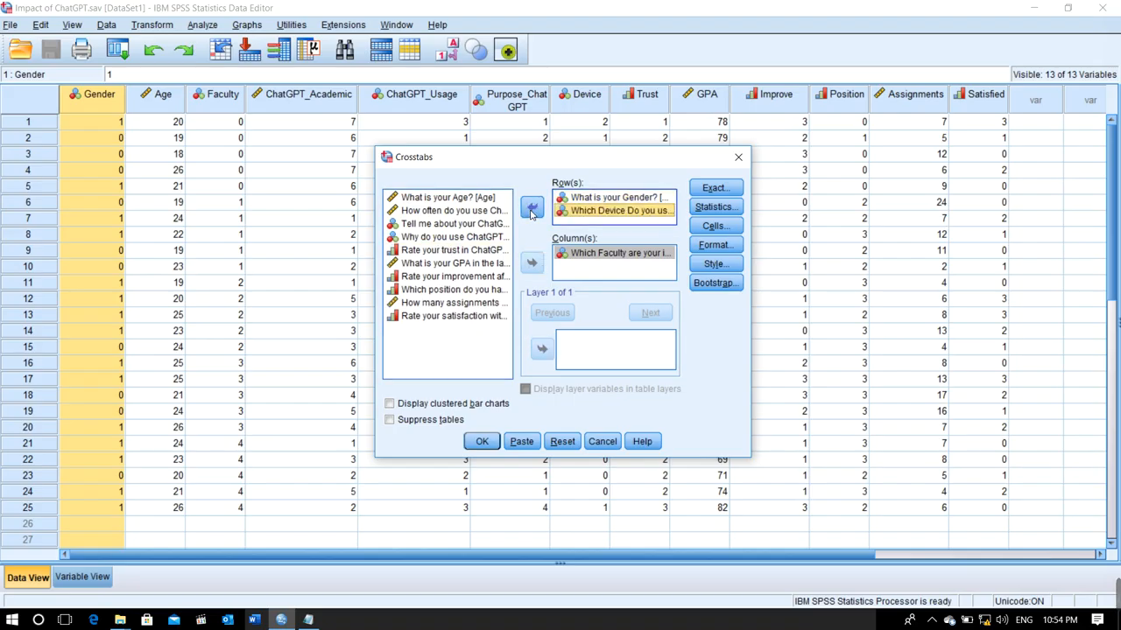
Review the crosstab cell display options, leave only observed counts enabled, and run the analysis
click(714, 226)
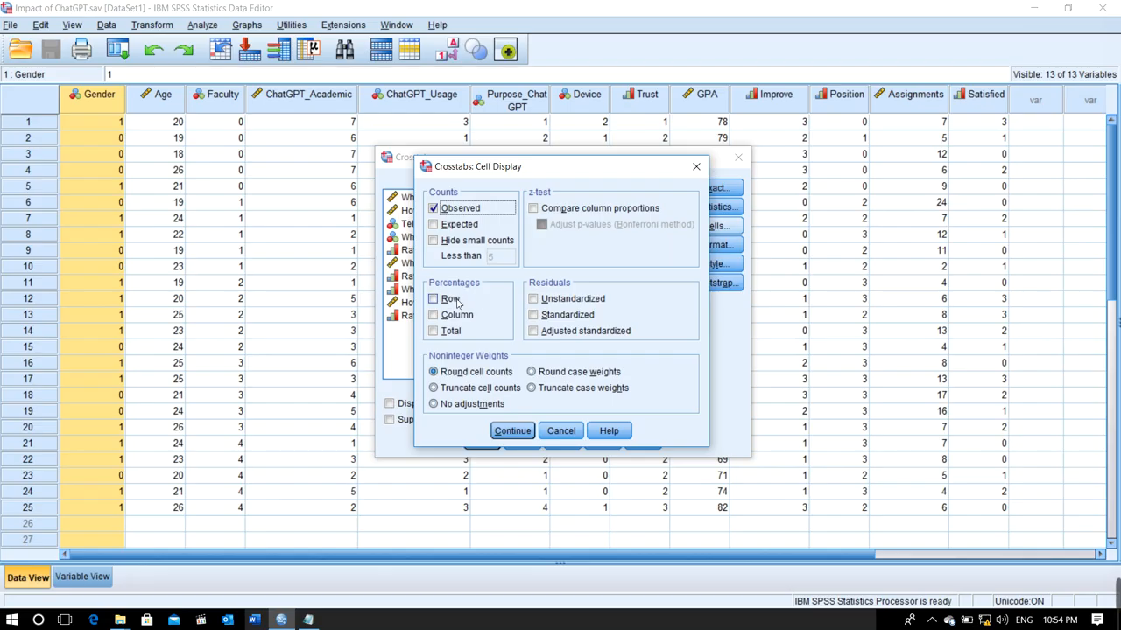
click(696, 166)
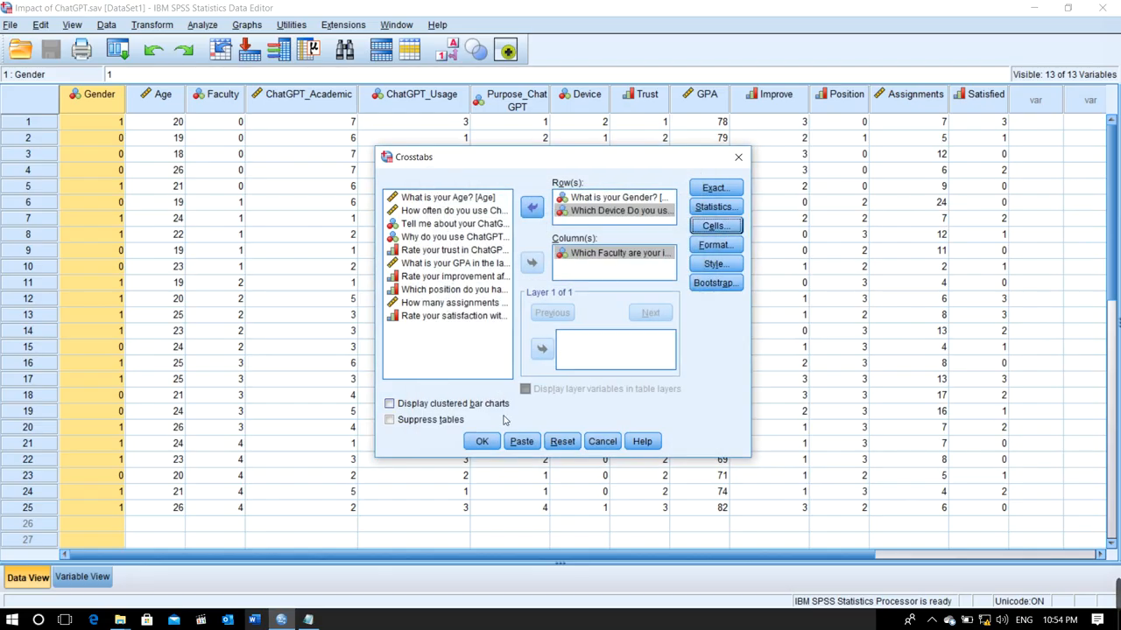
click(481, 441)
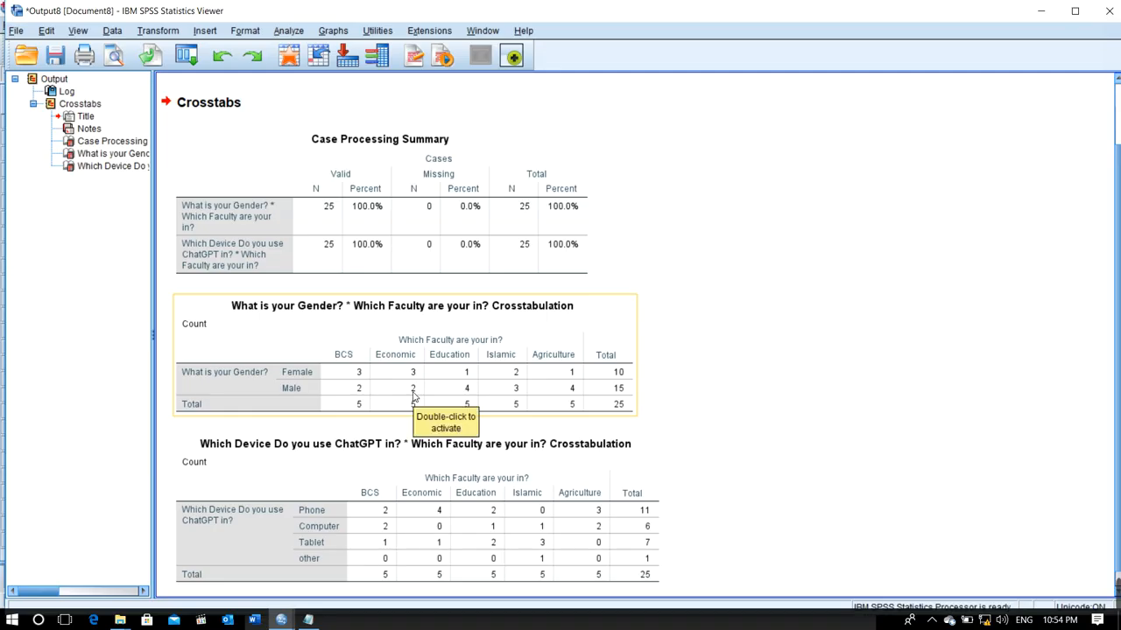
Examine the Gender by Faculty and Device by Faculty count tables and close the output without saving it
scroll(414, 396, down, 1)
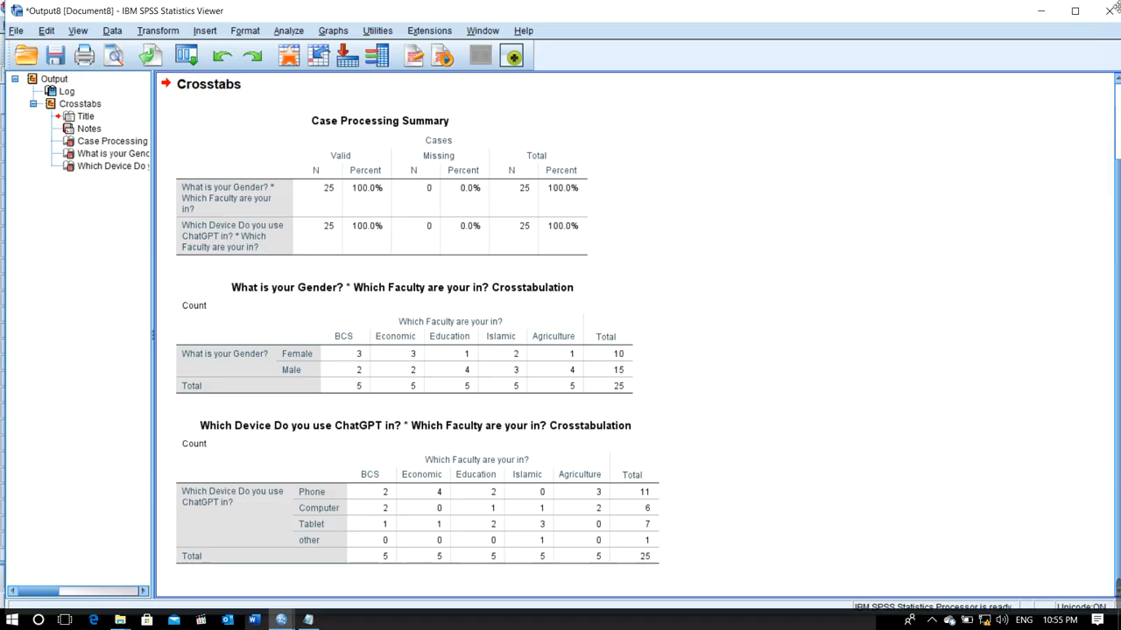
click(1110, 9)
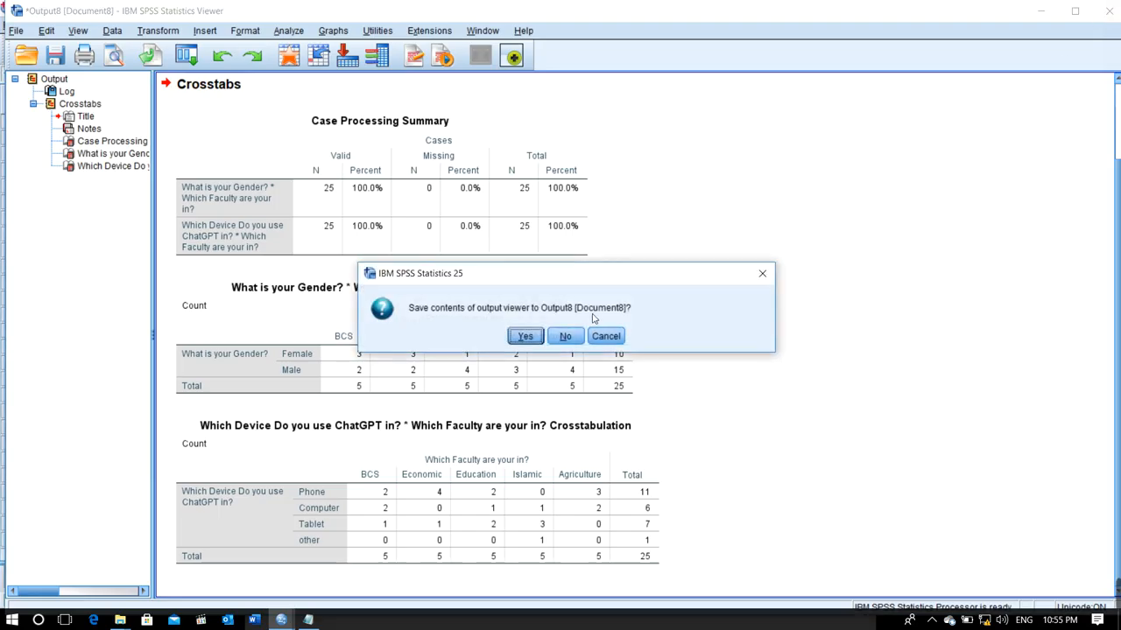
click(566, 337)
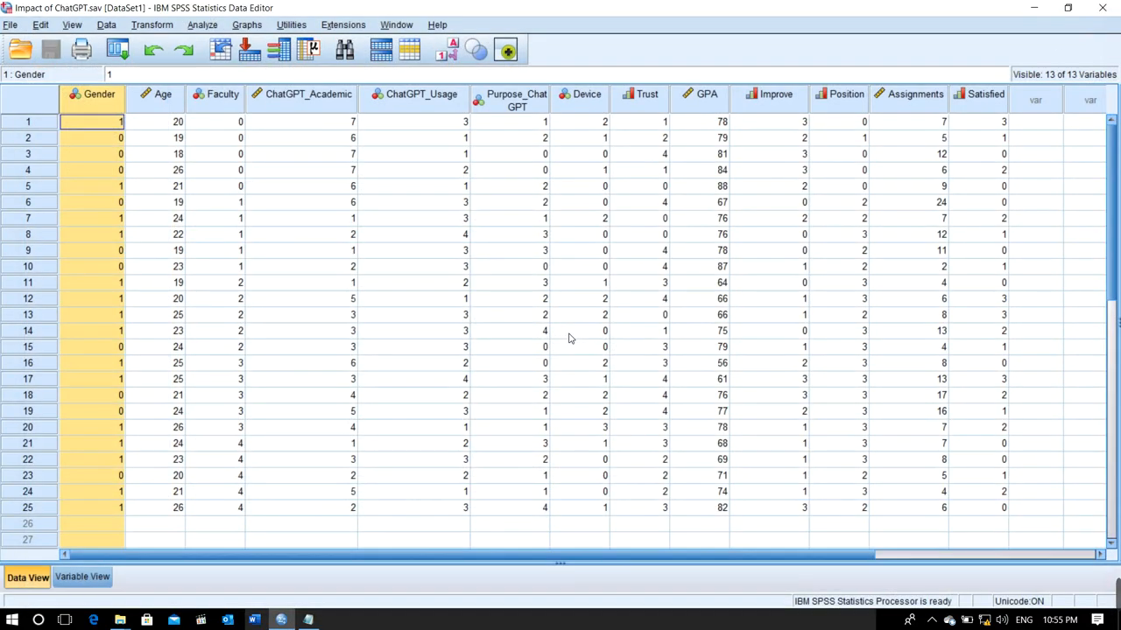
Reopen the Crosstabs analysis, add column percentages to the cell display and run it for Gender and Device by Faculty
click(179, 28)
mouse_move(202, 26)
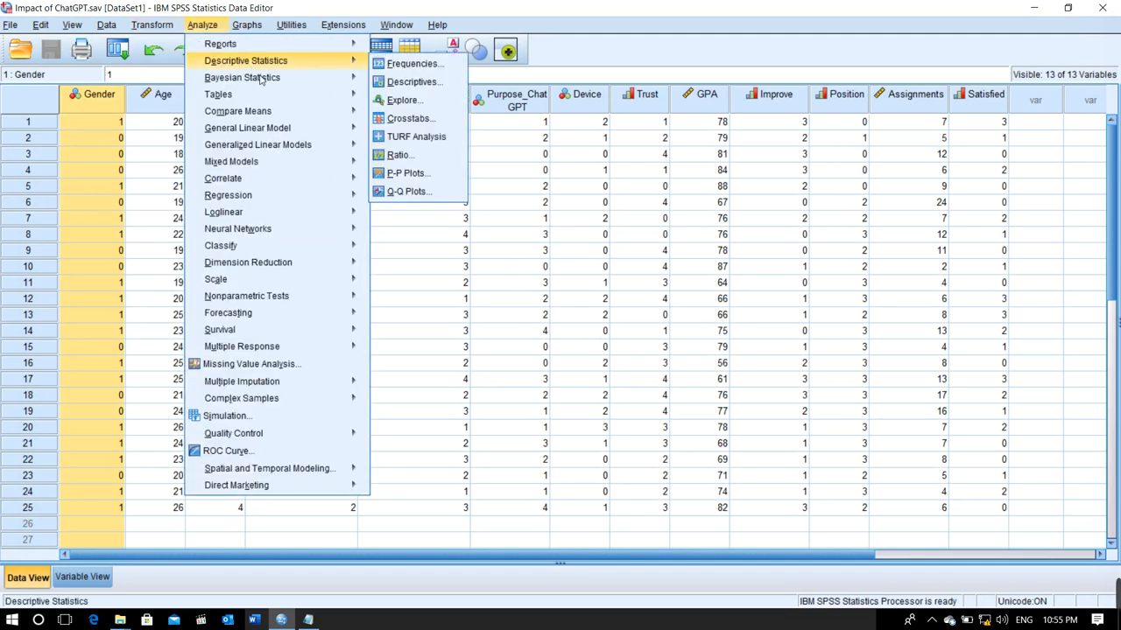
mouse_move(297, 61)
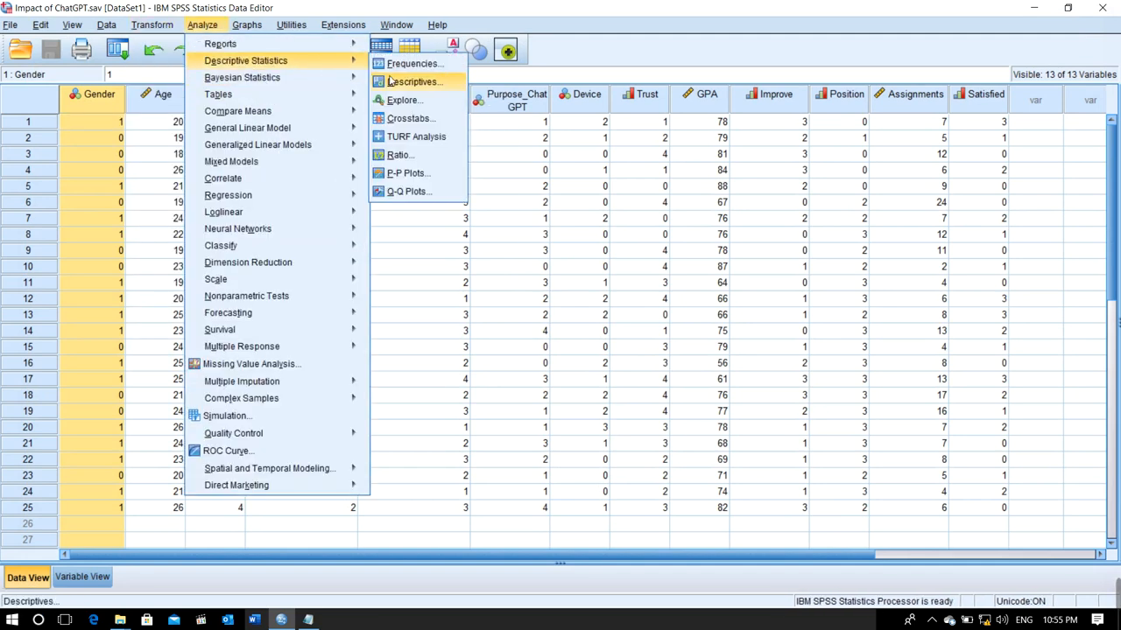
click(405, 122)
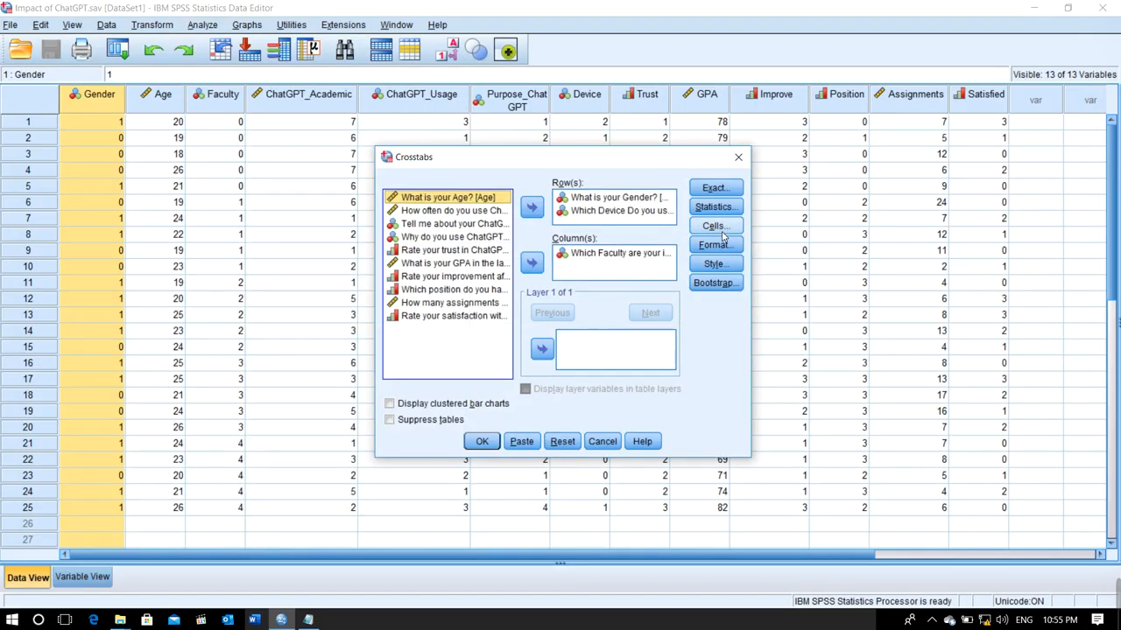
click(724, 230)
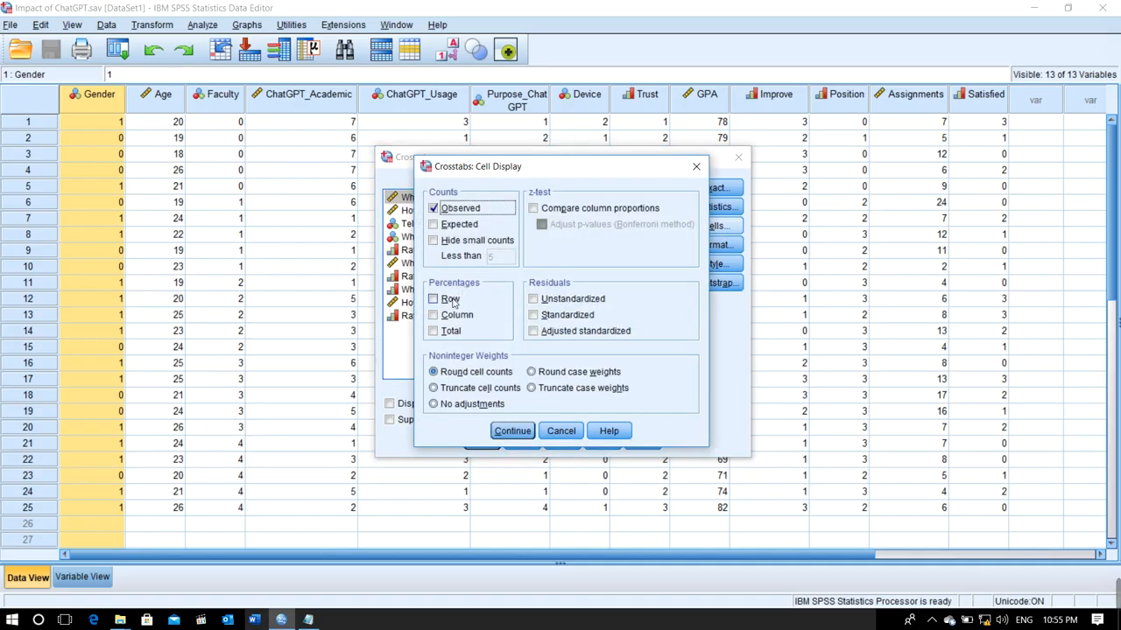
click(452, 316)
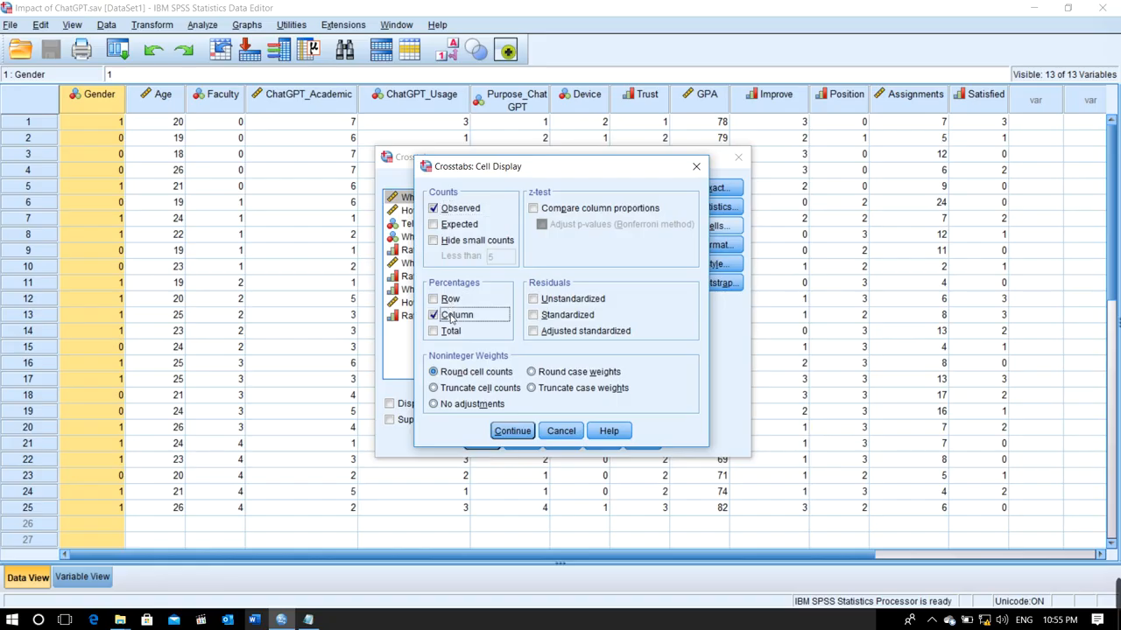
click(514, 431)
click(483, 437)
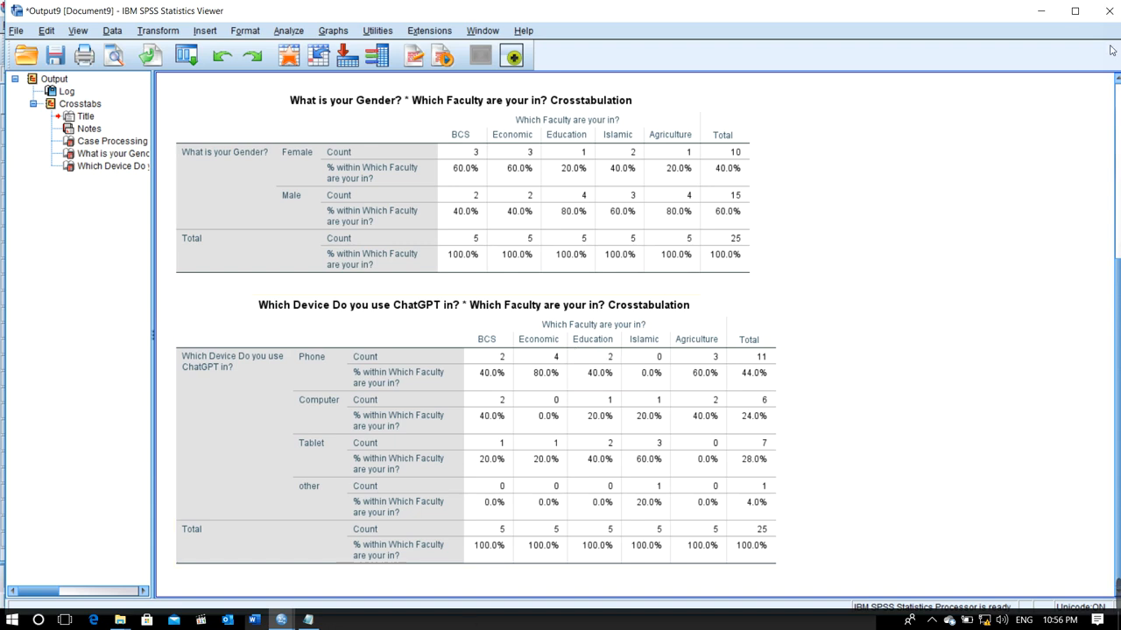
Review the crosstab tables with percentages within Faculty and close the output without saving it
click(1105, 12)
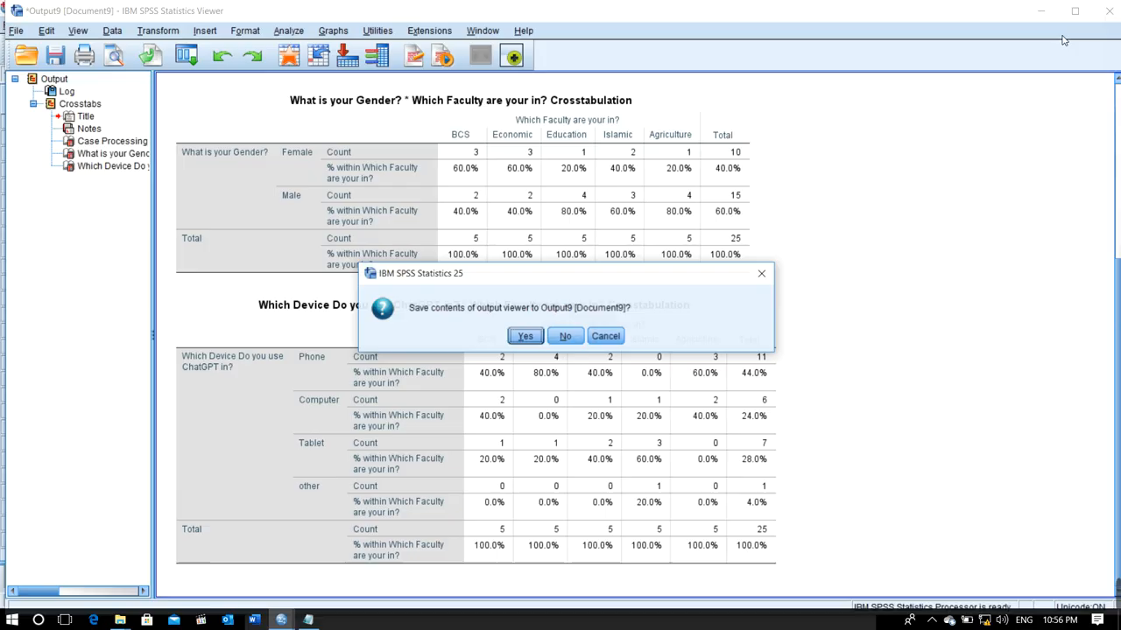
click(565, 337)
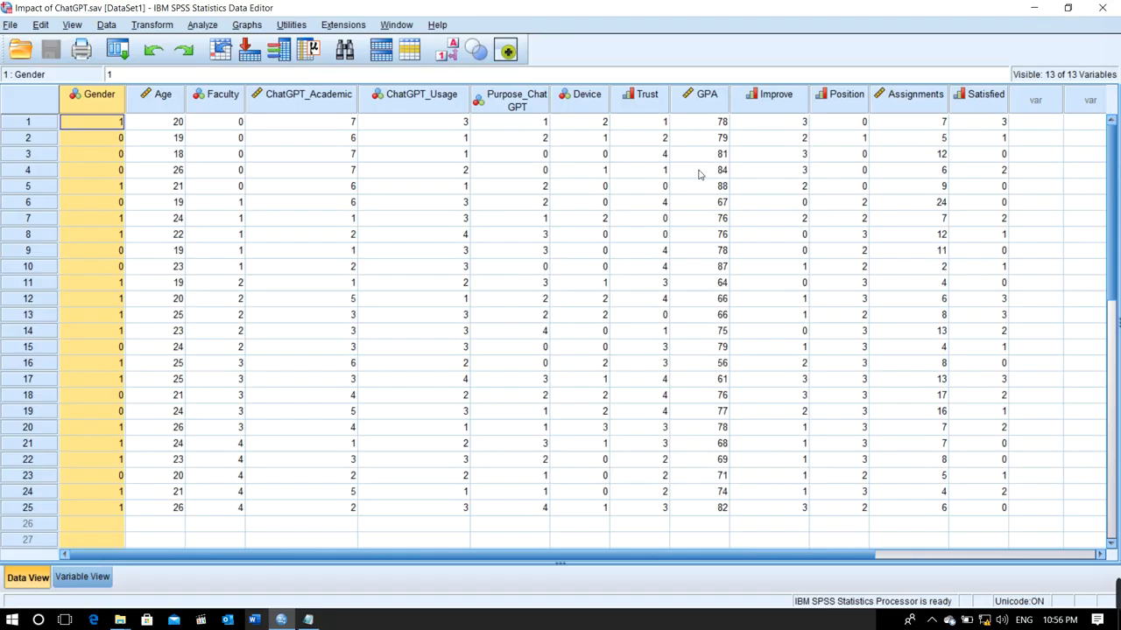
Browse to Local Disk (E:), open impact of Chat Gpt.docx in Word and read the Cross Tabs and Split File + Descriptive Statistic notes
click(1033, 9)
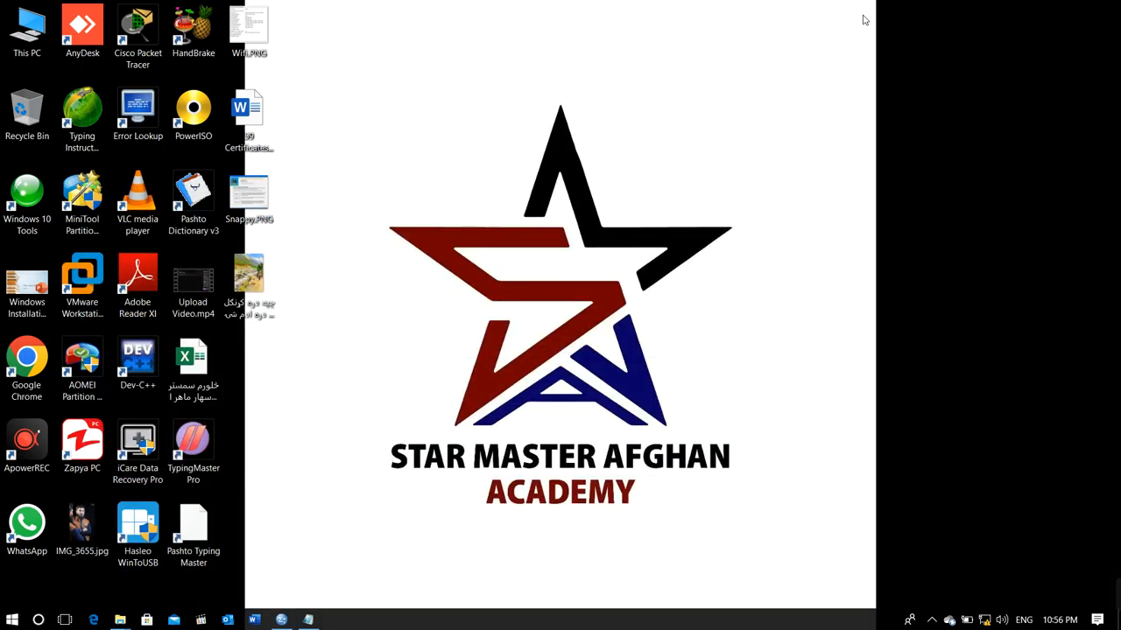
double_click(26, 30)
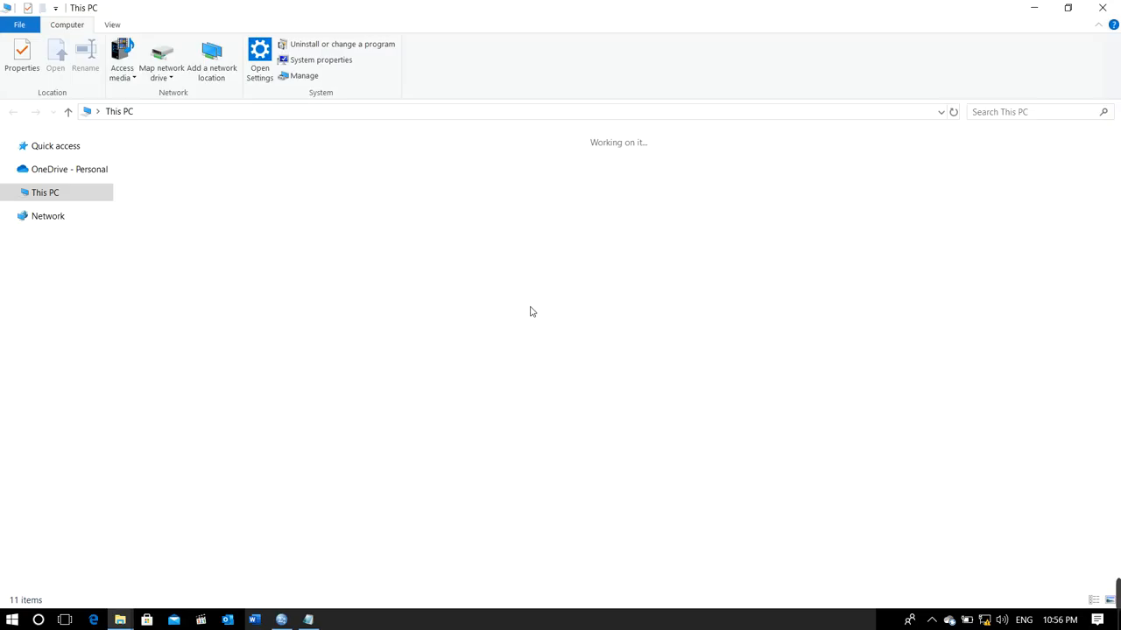
double_click(555, 289)
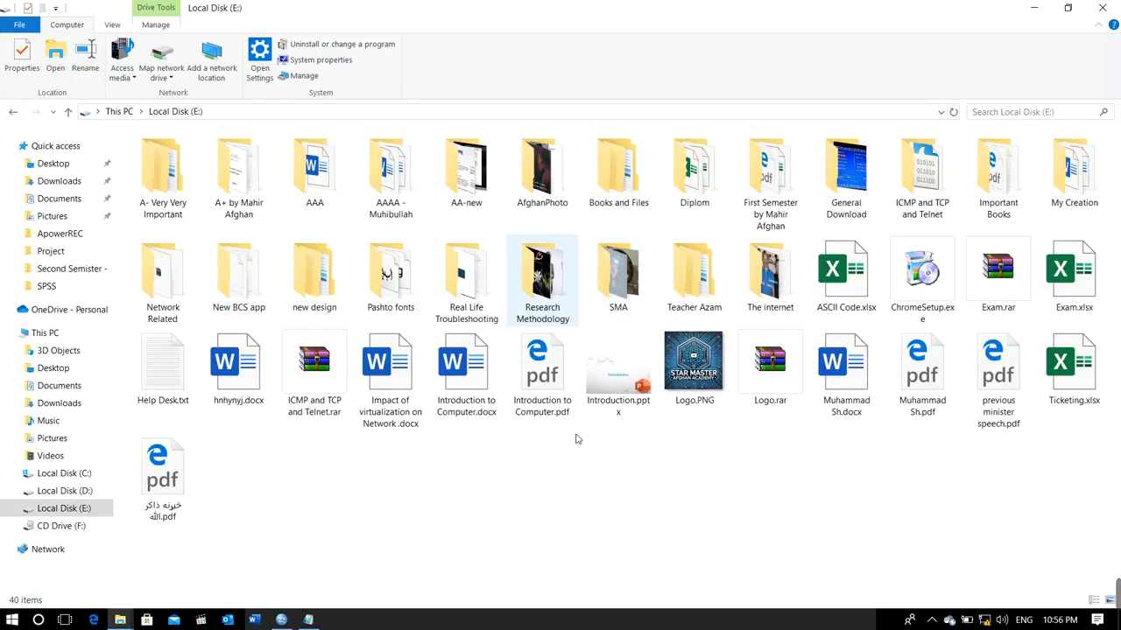
mouse_move(1116, 593)
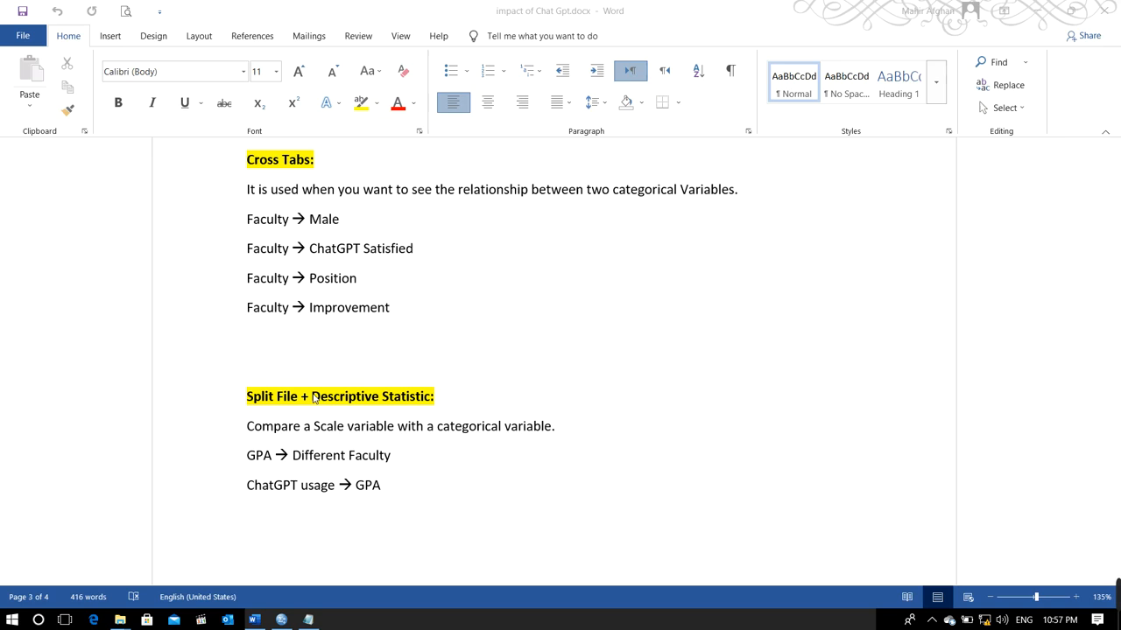
scroll(313, 398, down, 4)
scroll(313, 399, up, 3)
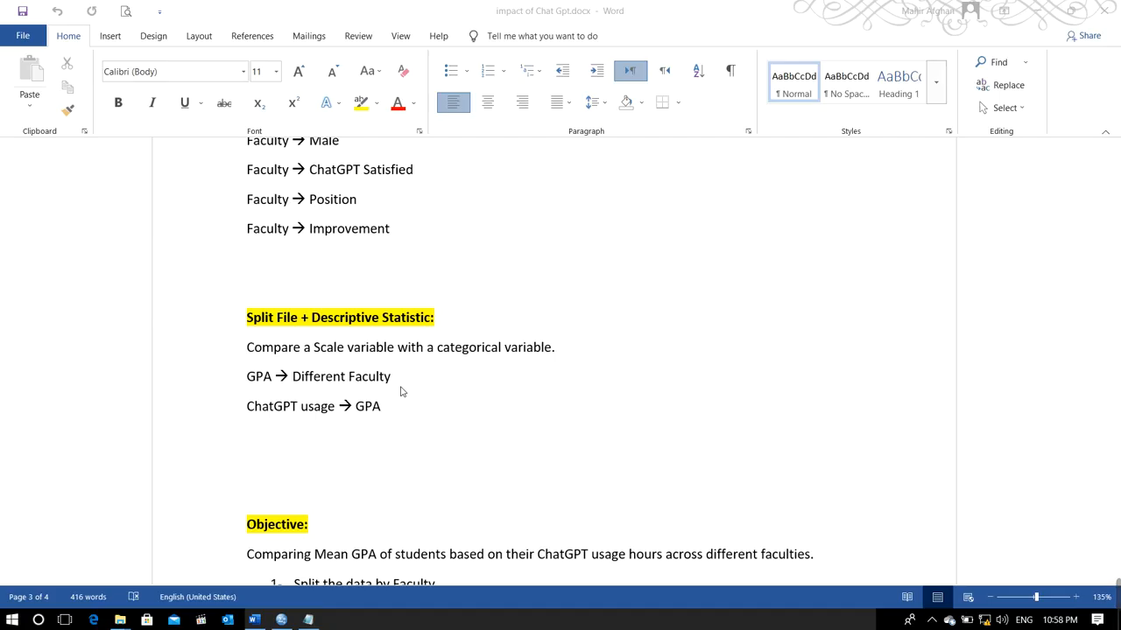
Switch back to SPSS, reopen Crosstabs and remove Gender and Device from the rows and Faculty from the columns
click(281, 620)
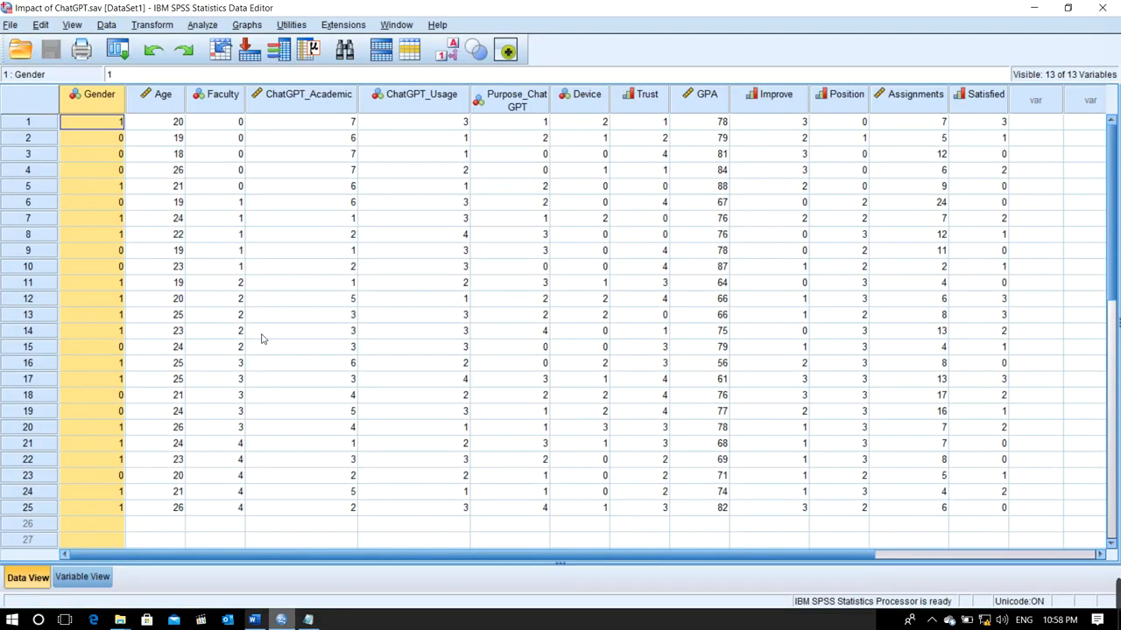
click(202, 25)
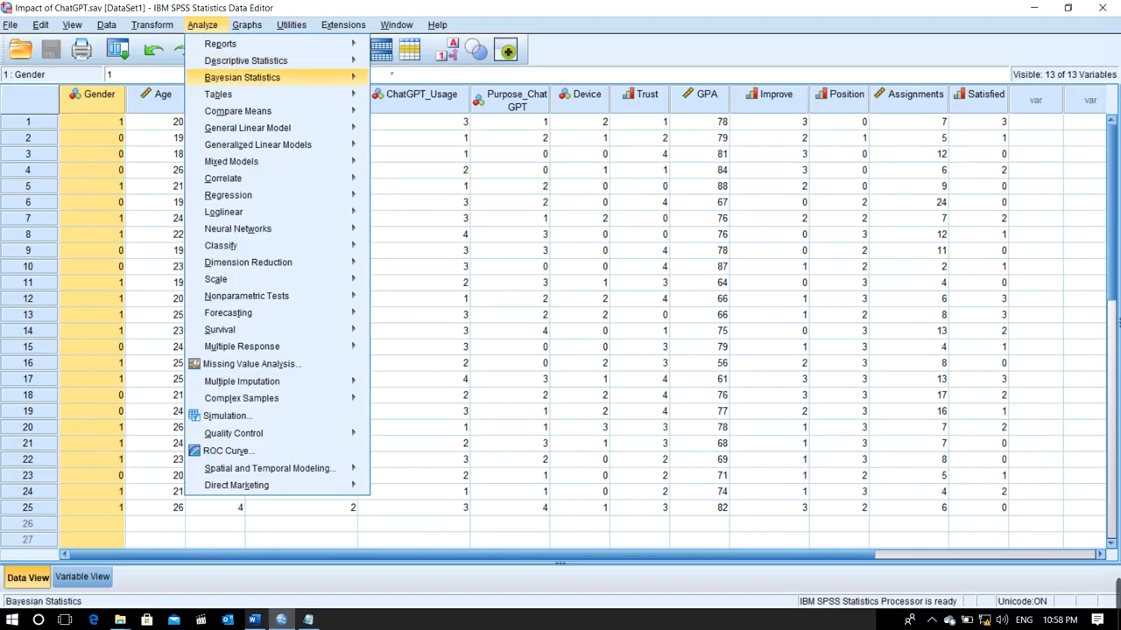
click(404, 118)
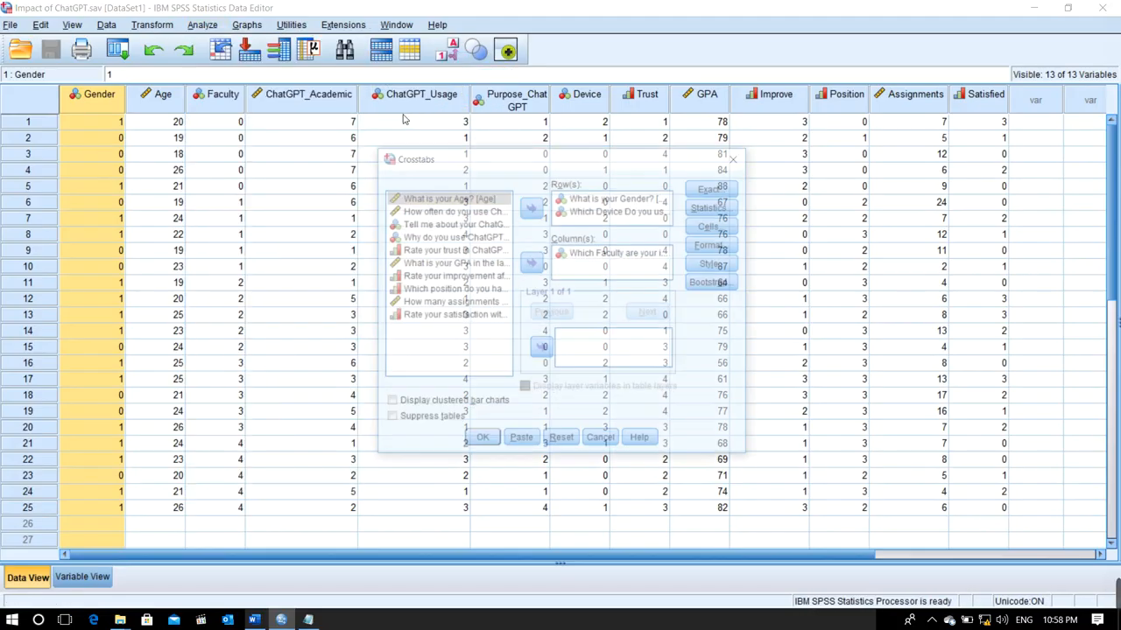
click(571, 199)
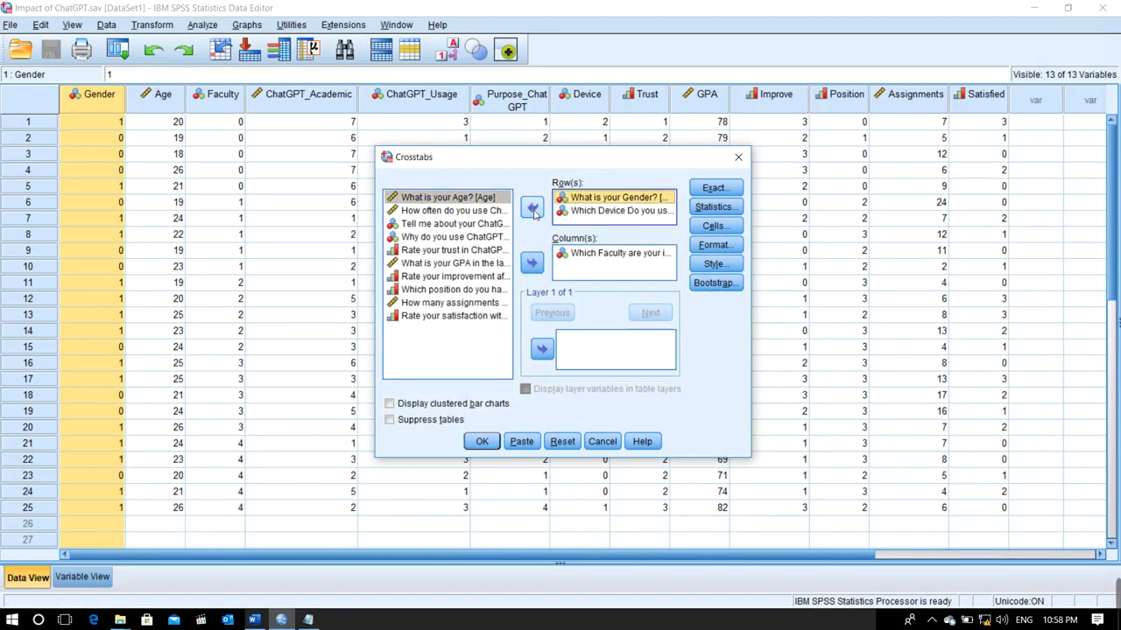
click(532, 209)
click(533, 208)
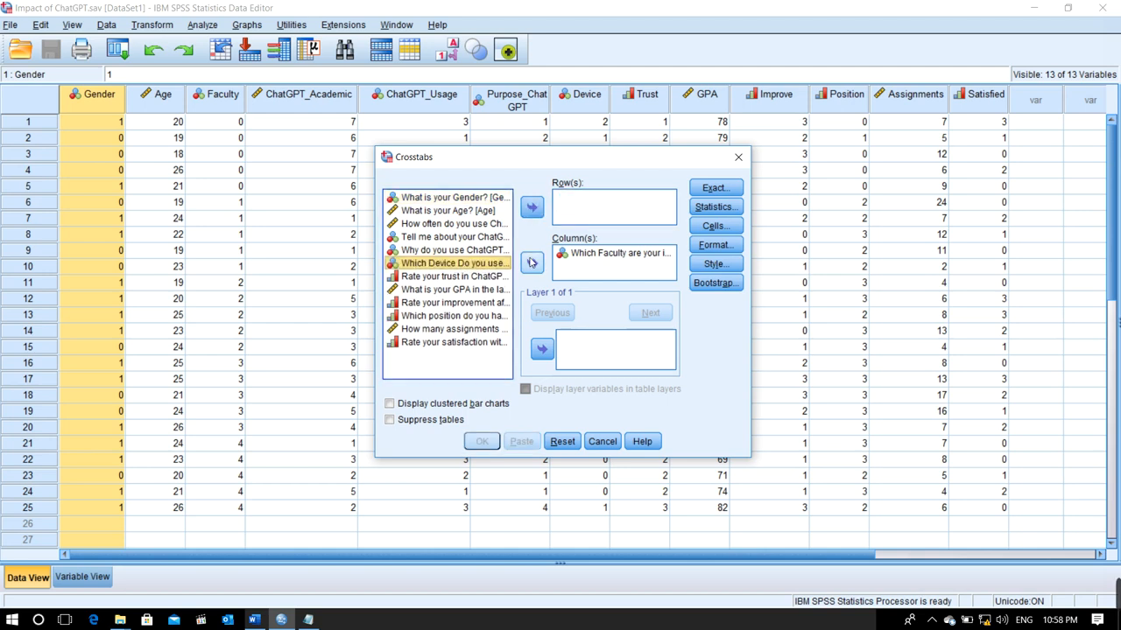
click(571, 253)
click(532, 263)
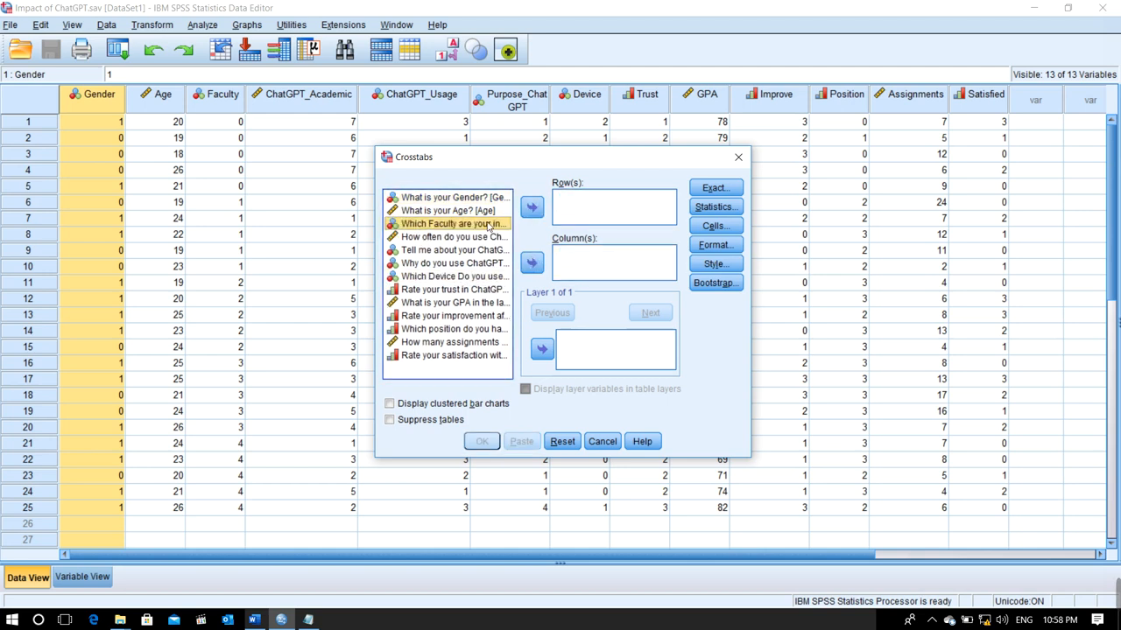
Run the crosstab with Faculty as the row and GPA as the column, then close the output without saving it
click(532, 207)
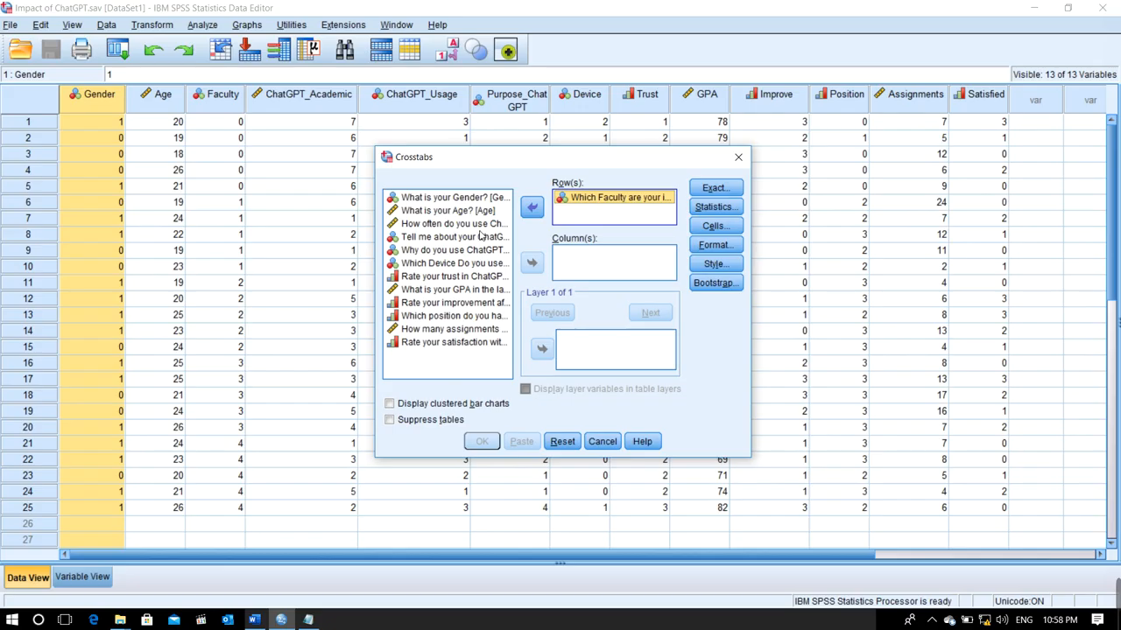
click(453, 289)
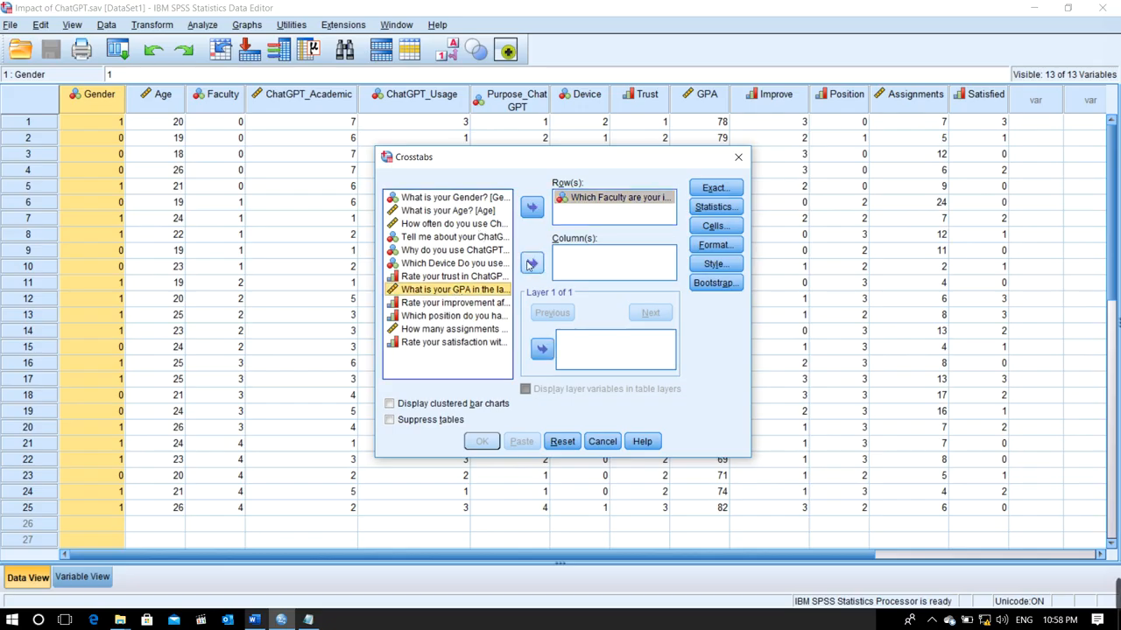
click(531, 262)
click(483, 441)
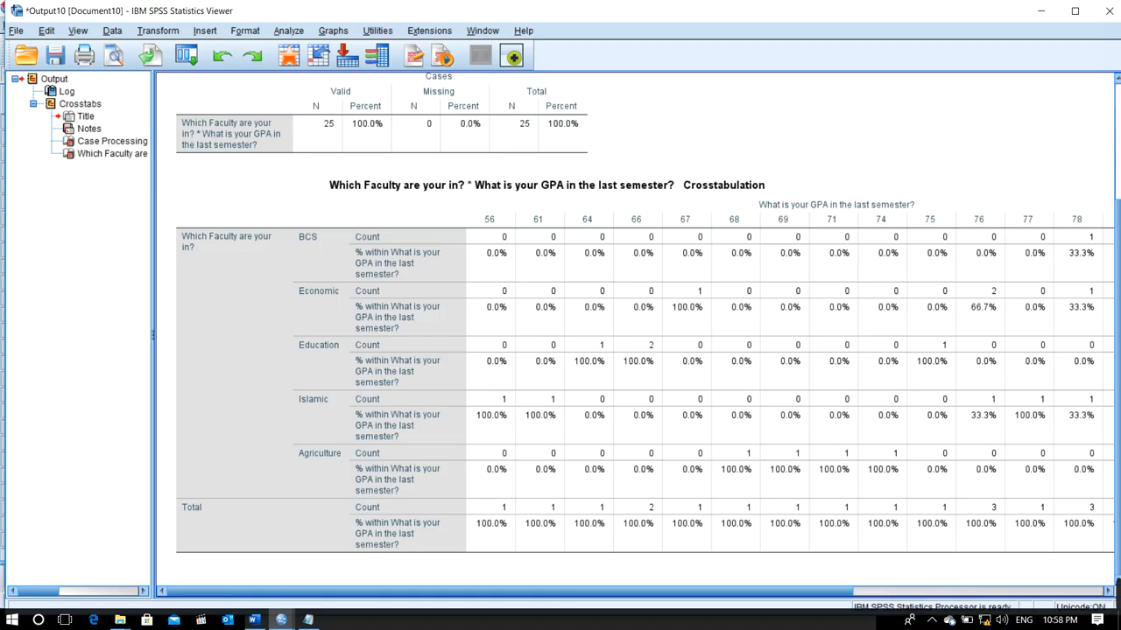
click(1113, 11)
click(570, 336)
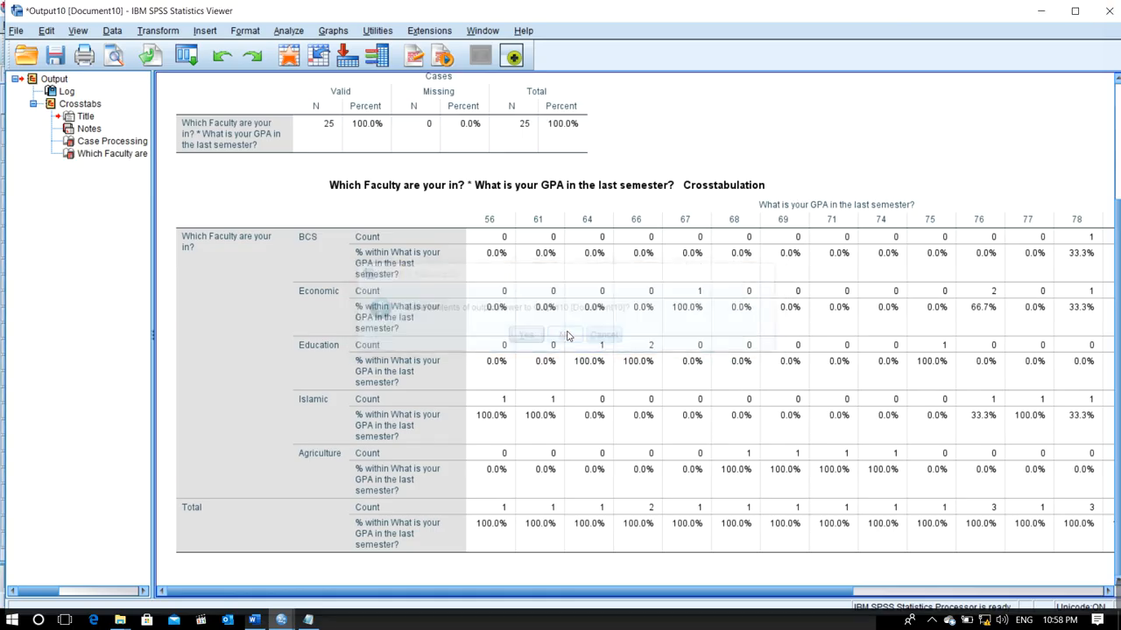
Reopen the Crosstabs analysis, turn off column percentages in the cell display and rerun it for Faculty by GPA
click(203, 25)
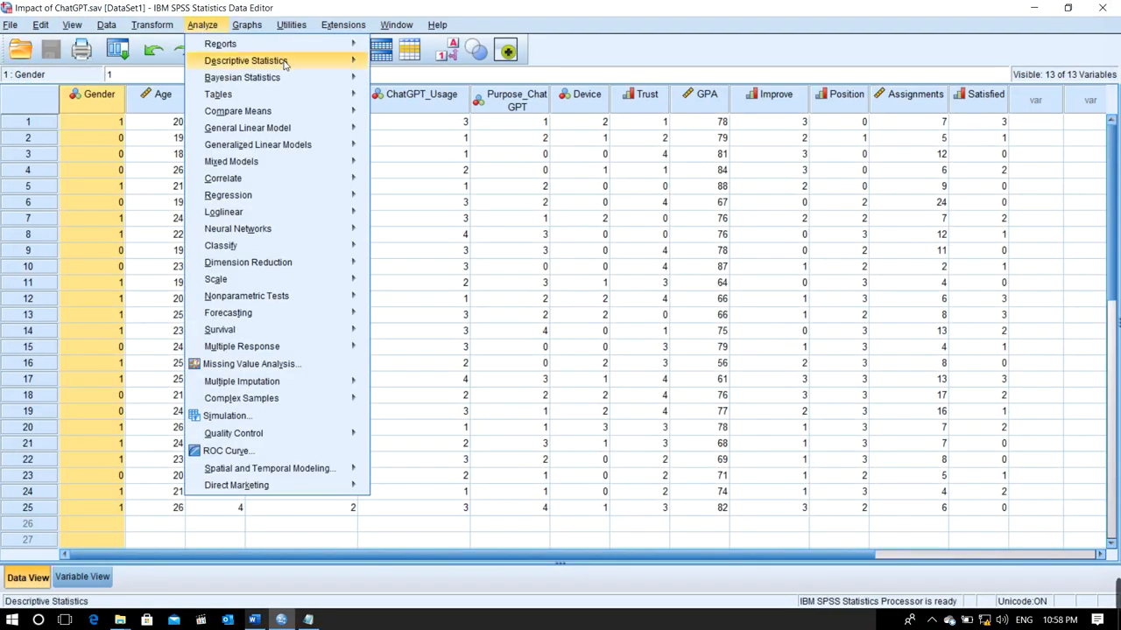
mouse_move(286, 66)
click(410, 118)
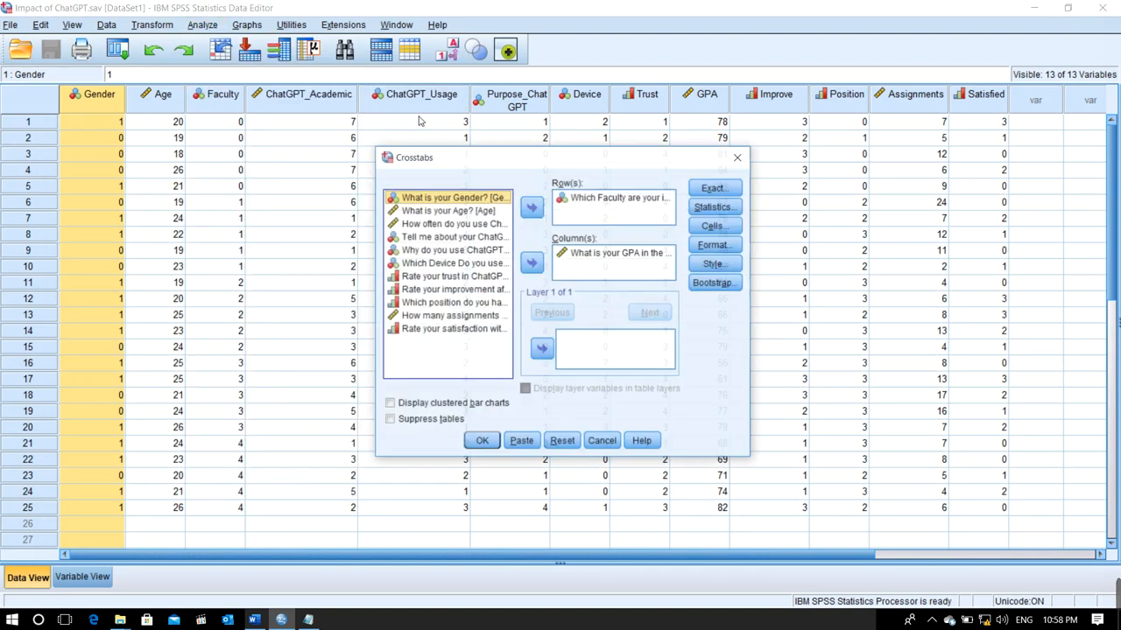
click(714, 226)
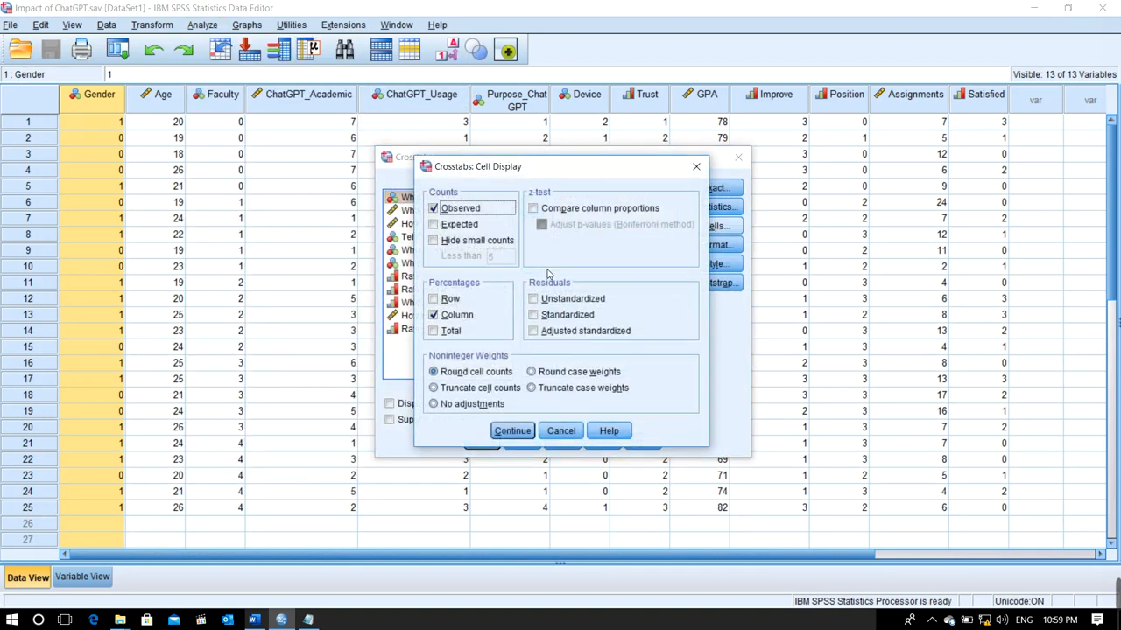
click(462, 315)
click(512, 431)
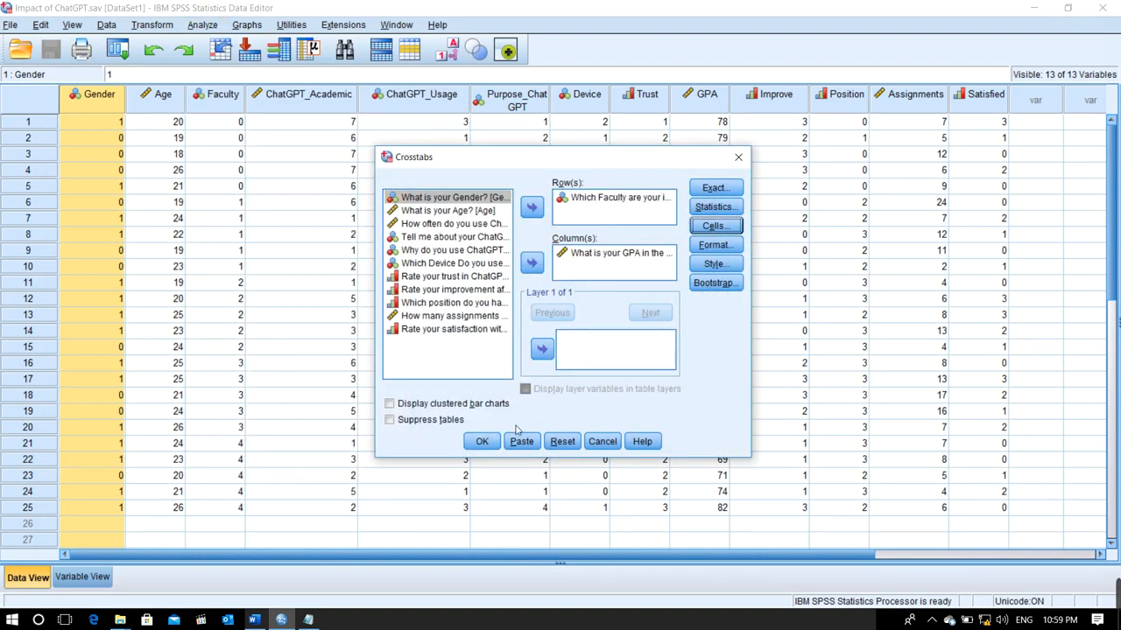
click(482, 442)
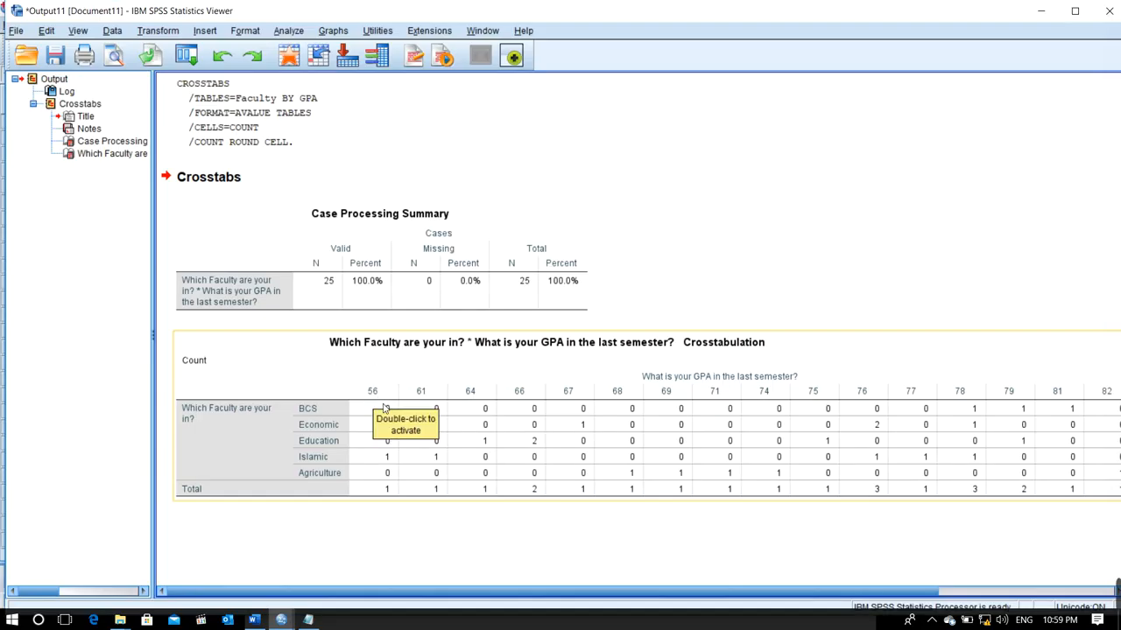
Examine the Faculty by GPA count table across its full width and close the output without saving it
click(309, 410)
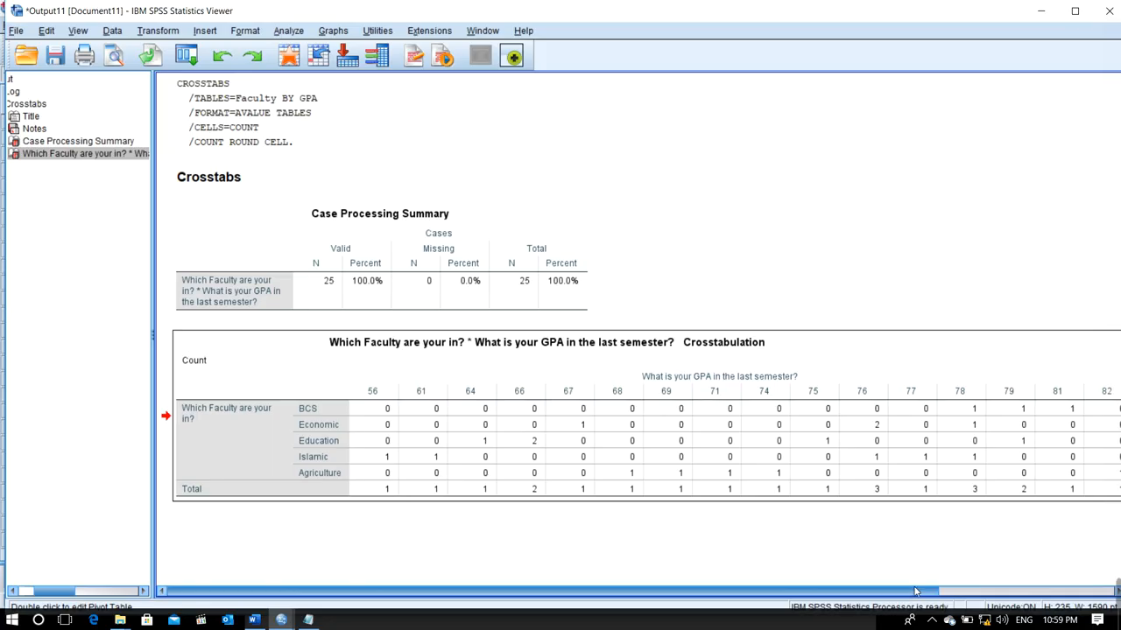
scroll(945, 592, right, 2)
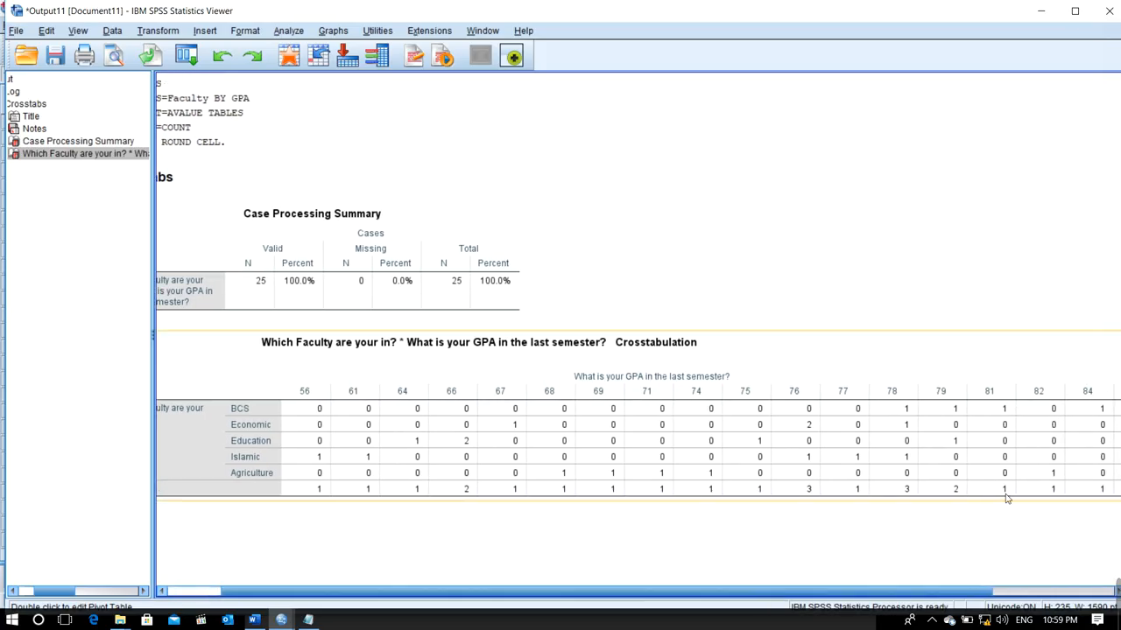
scroll(961, 592, right, 1)
scroll(961, 592, right, 2)
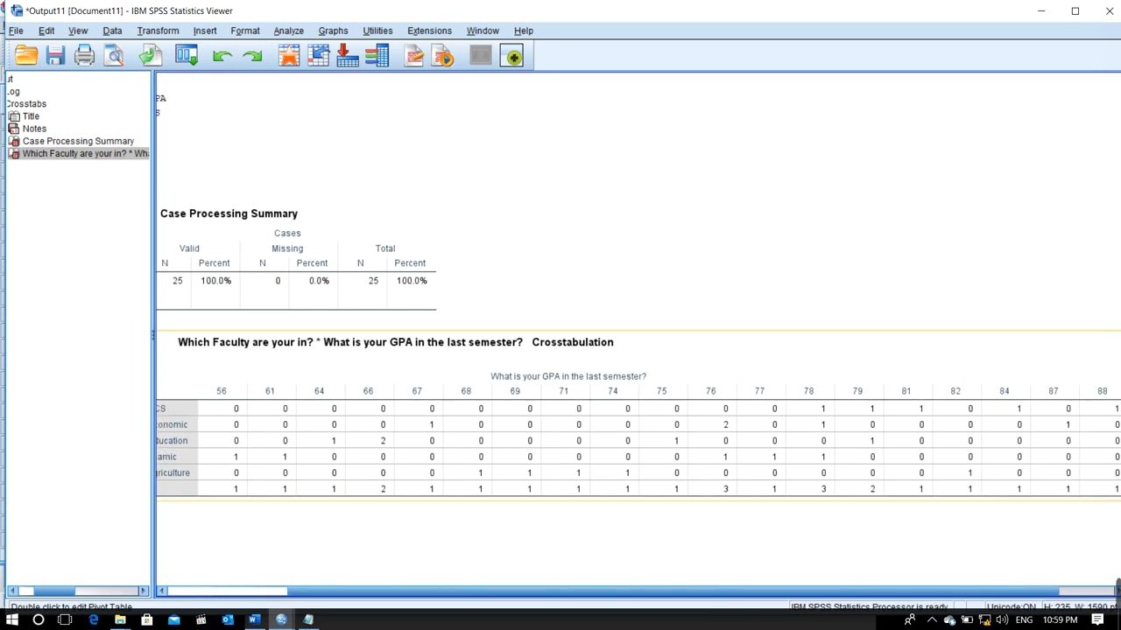
click(1111, 10)
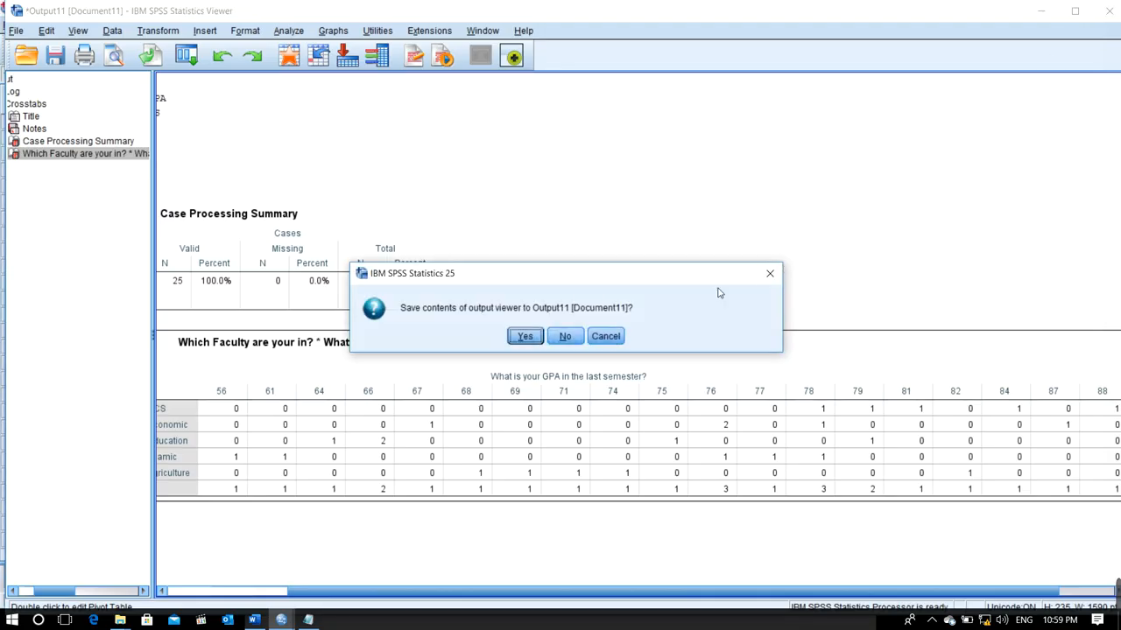
click(566, 338)
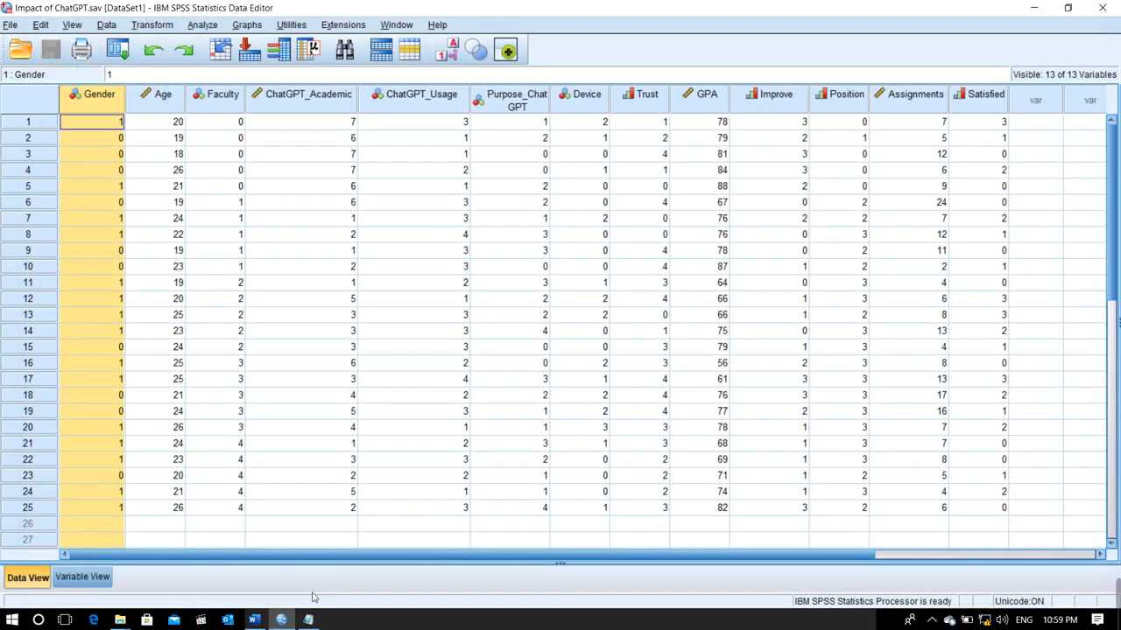
Switch to impact of Chat Gpt.docx in Word, reread the Split File + Descriptive Statistic notes and return to SPSS
click(254, 620)
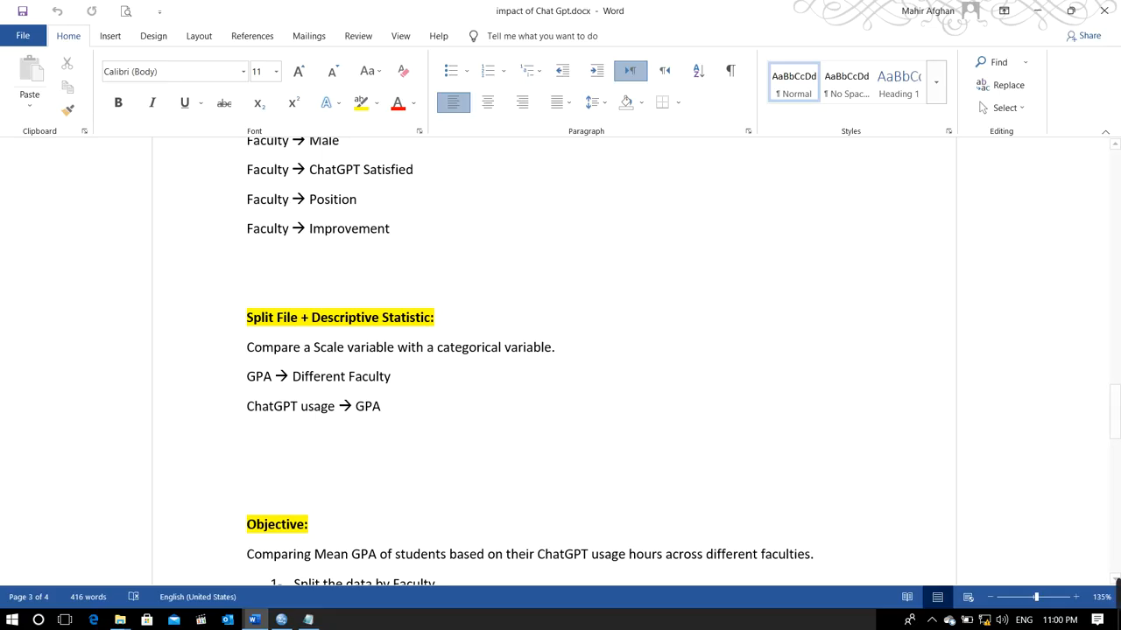
mouse_move(1117, 587)
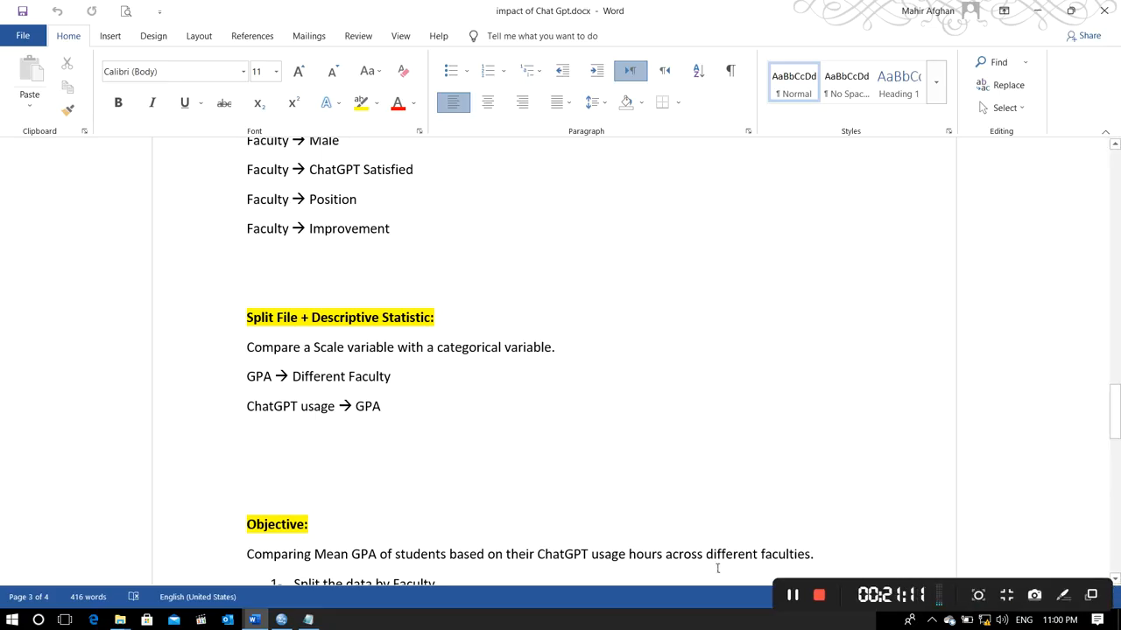
click(307, 623)
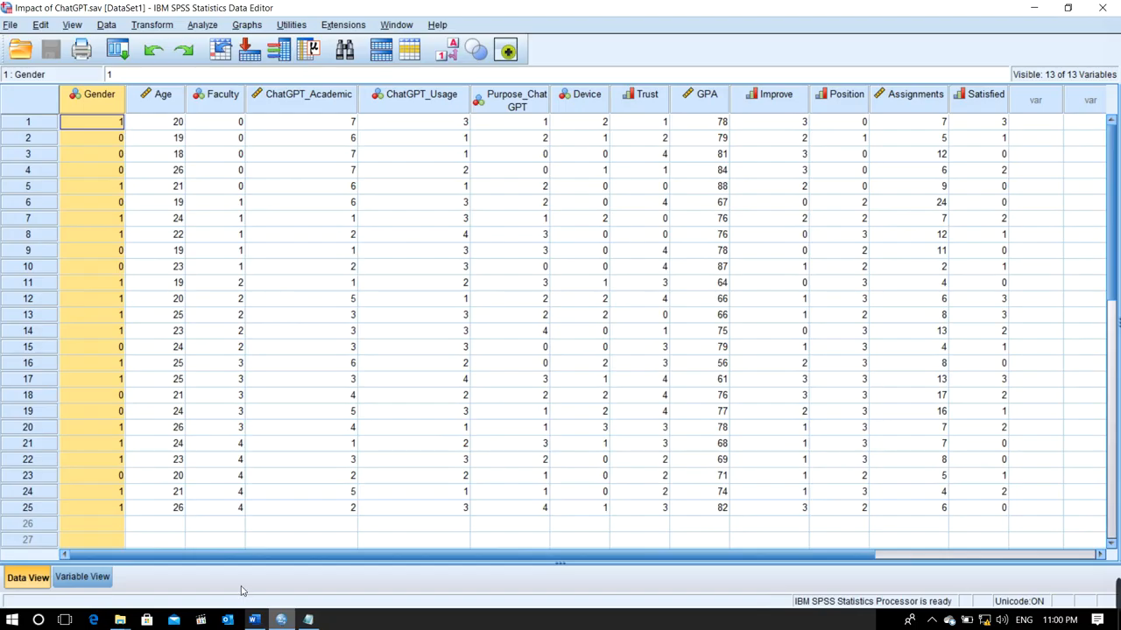
Split the file to compare groups based on Faculty, sorting the file by the grouping variable
click(109, 27)
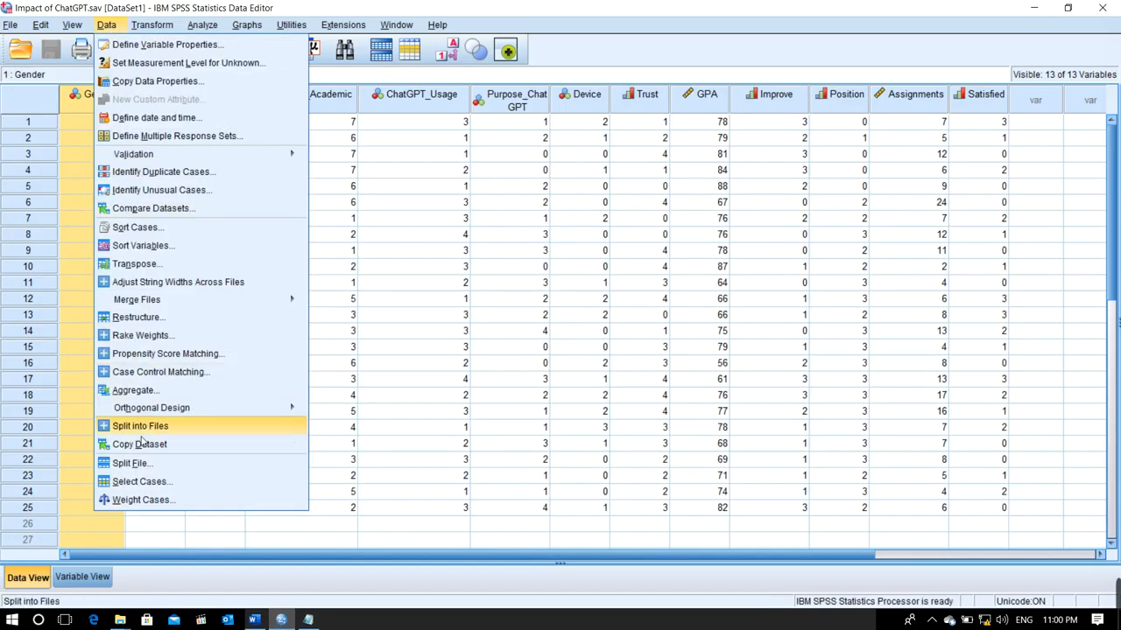
click(143, 462)
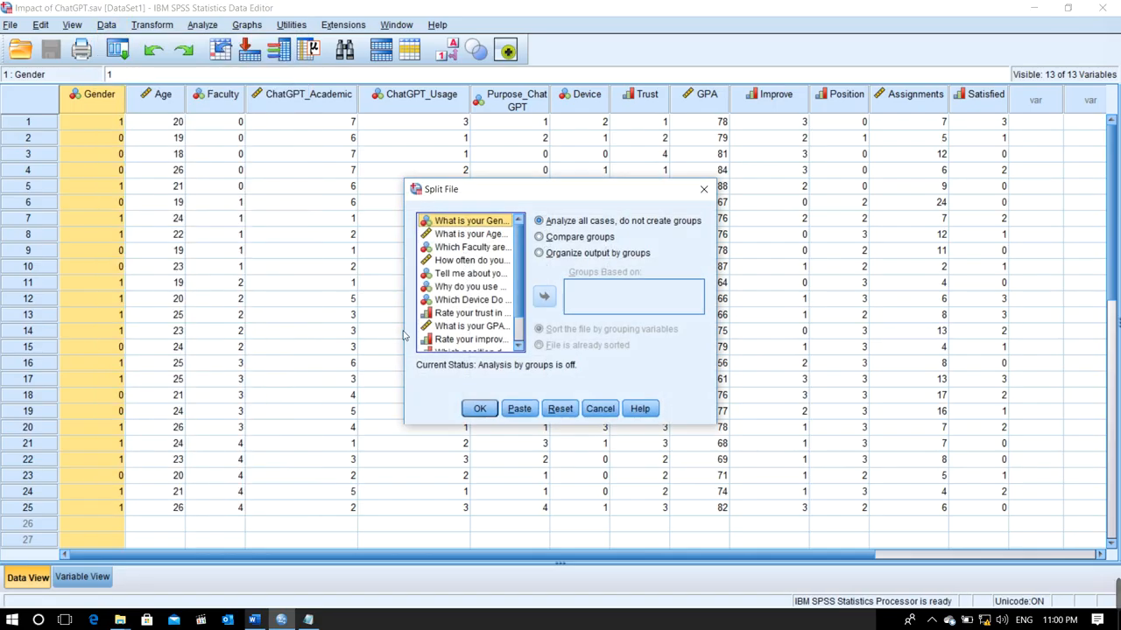
click(548, 238)
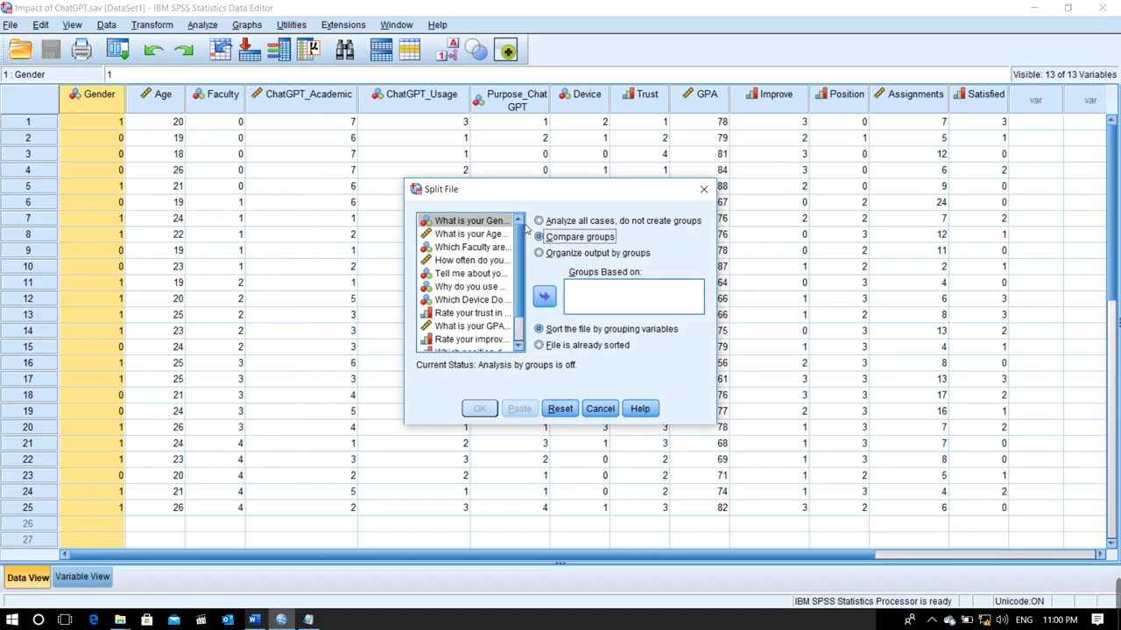
click(473, 247)
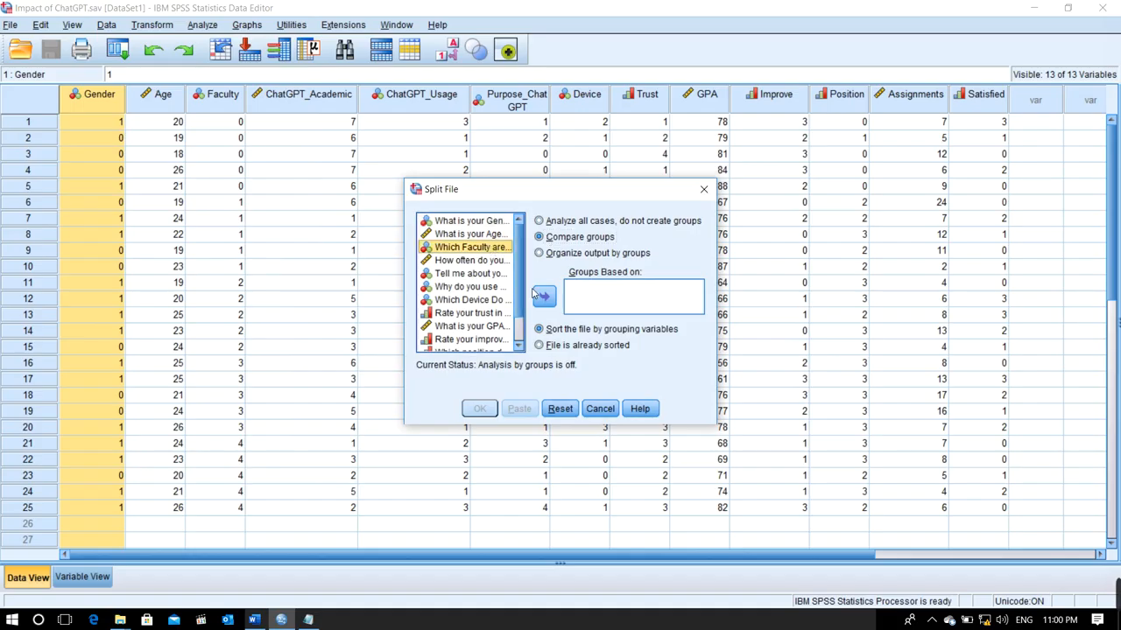
click(542, 296)
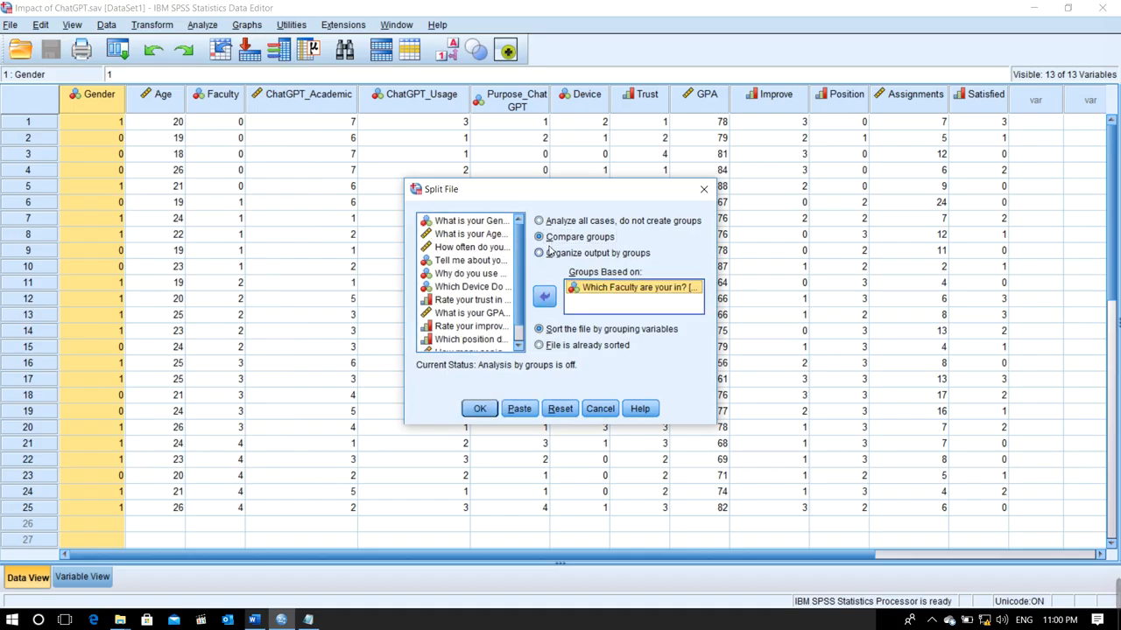
click(482, 408)
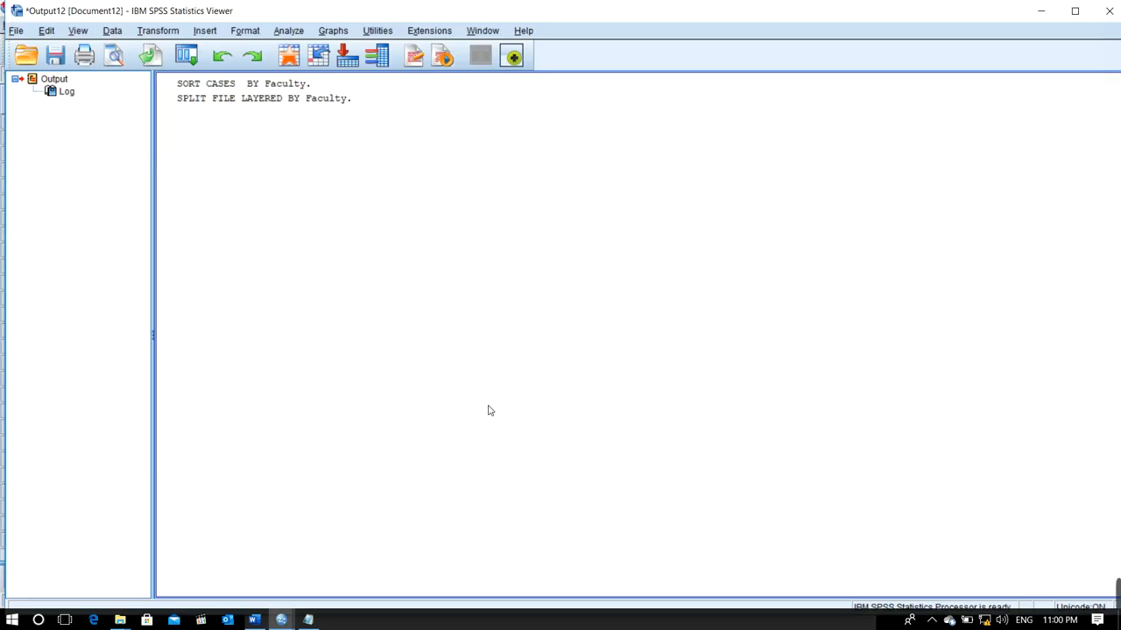
Open the Descriptives analysis and remove Gender and Age from its variable list
click(295, 32)
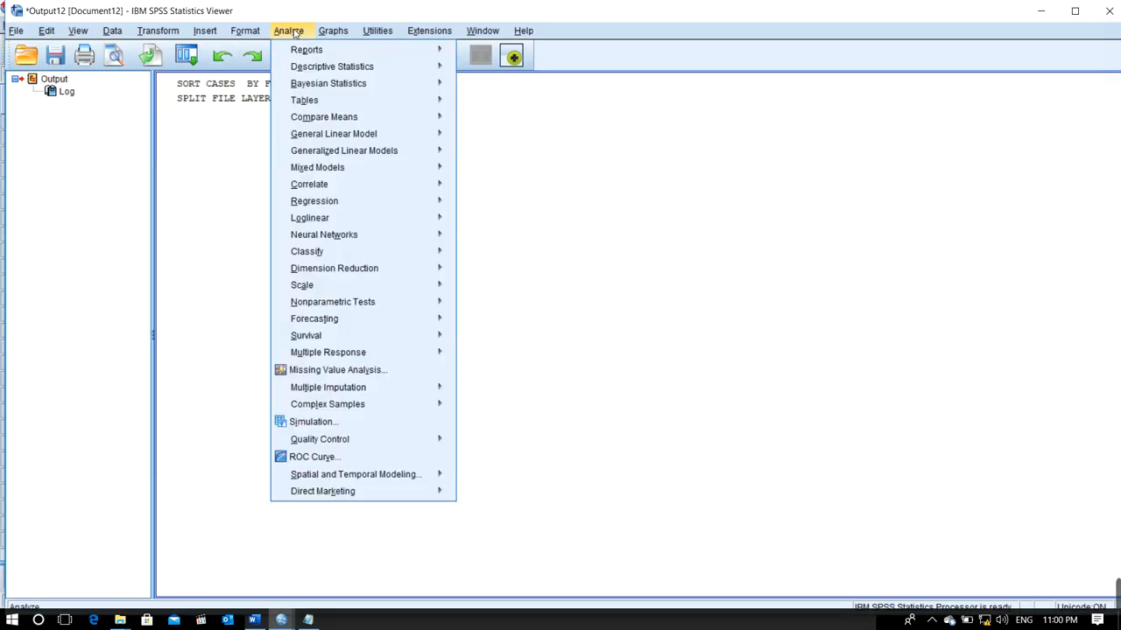
mouse_move(324, 67)
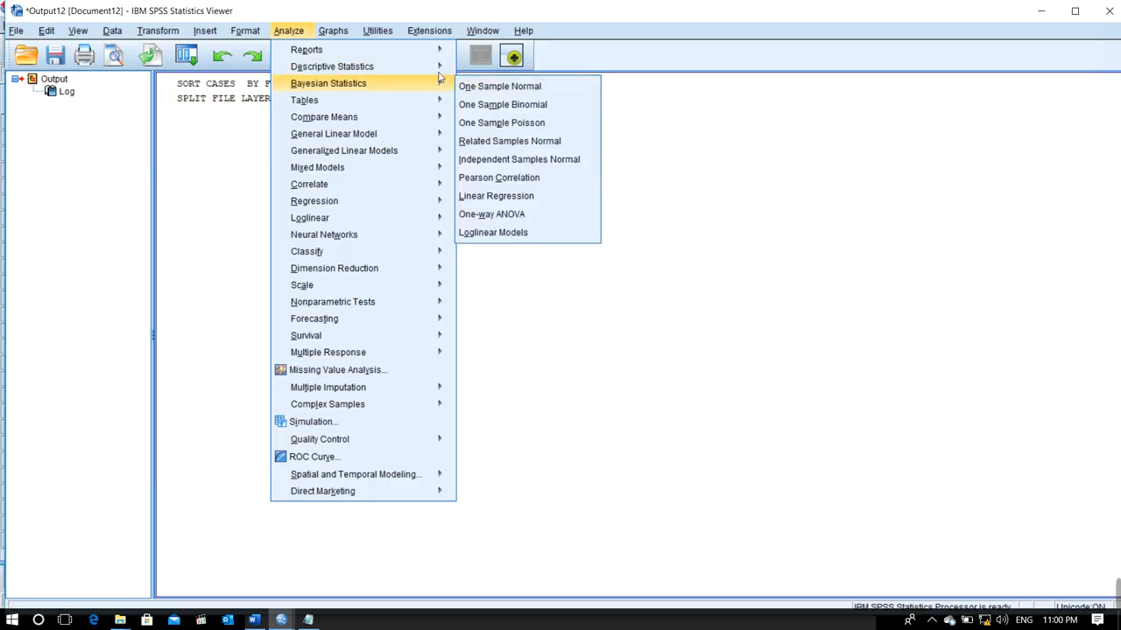
mouse_move(435, 83)
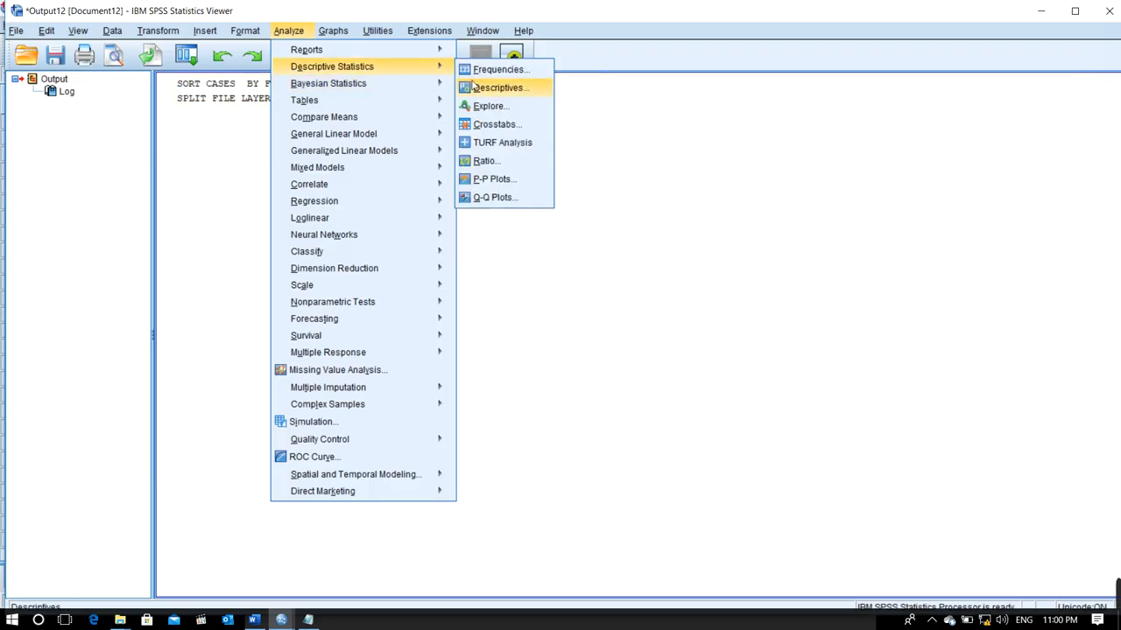
click(477, 104)
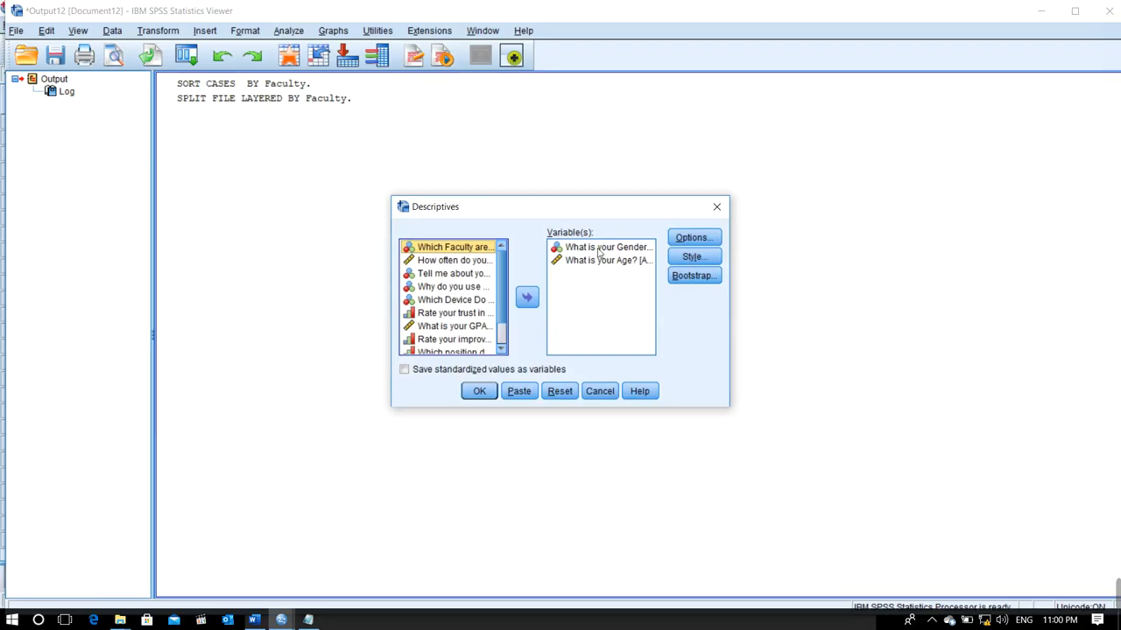
click(608, 249)
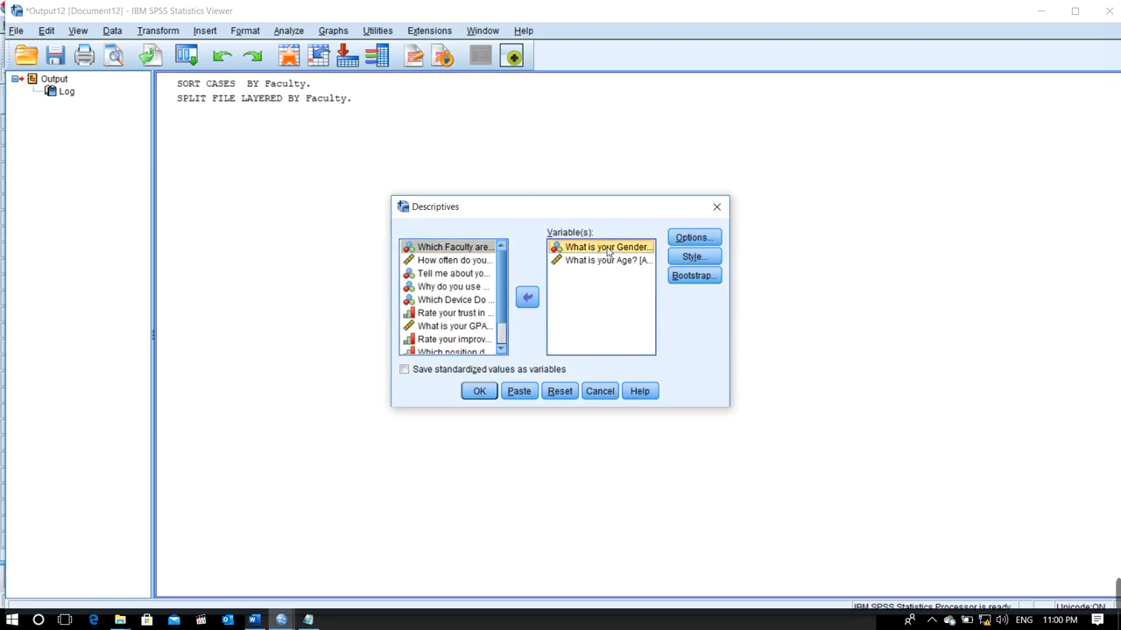
click(527, 298)
click(567, 261)
click(527, 298)
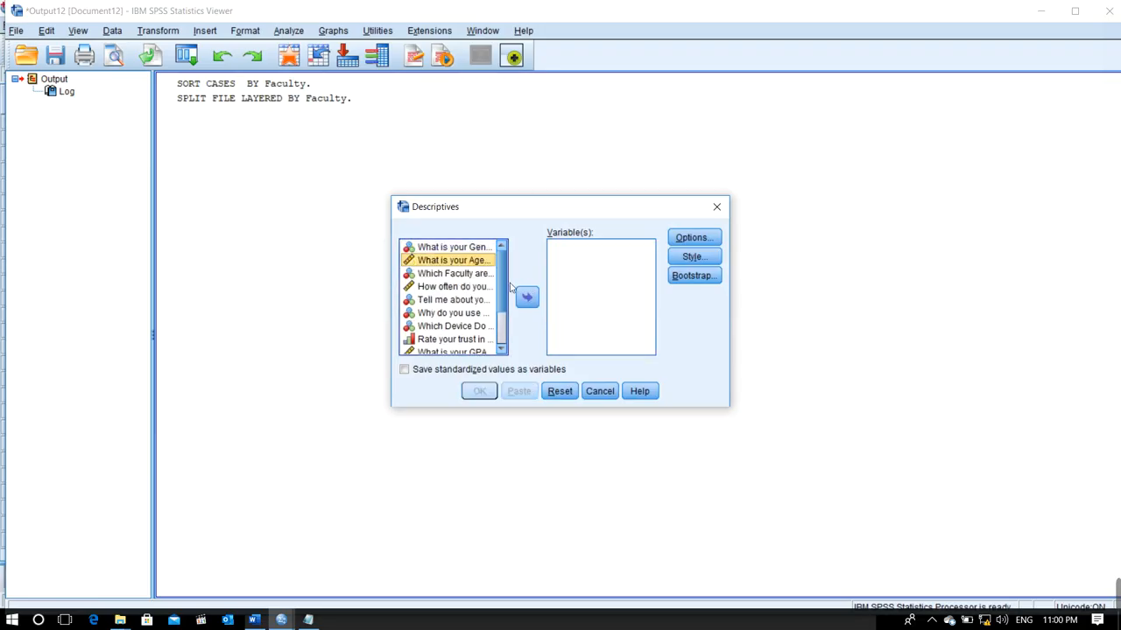
Add the last-semester GPA variable to the Descriptives variable list and run the analysis for each faculty
scroll(504, 294, down, 1)
scroll(502, 298, down, 2)
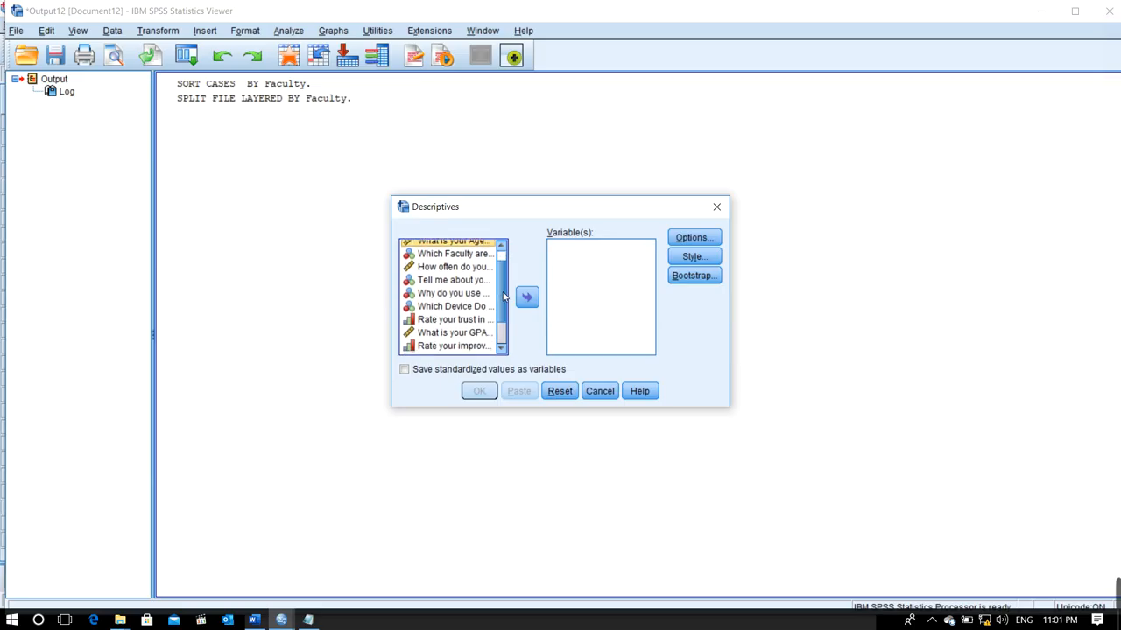
click(474, 324)
click(469, 314)
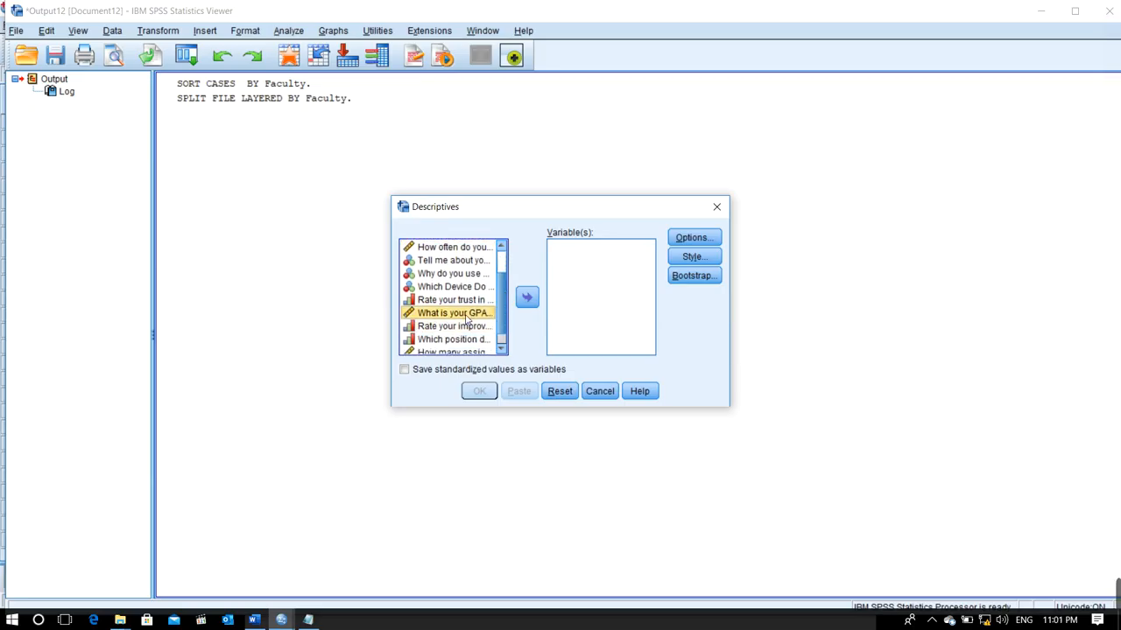
click(527, 299)
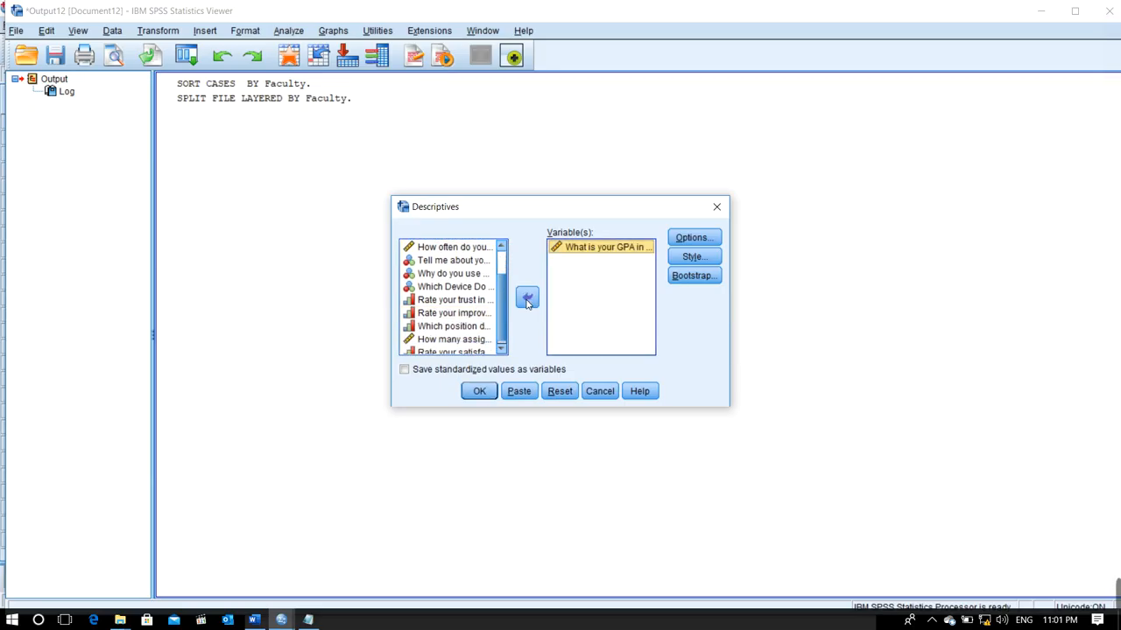
click(479, 391)
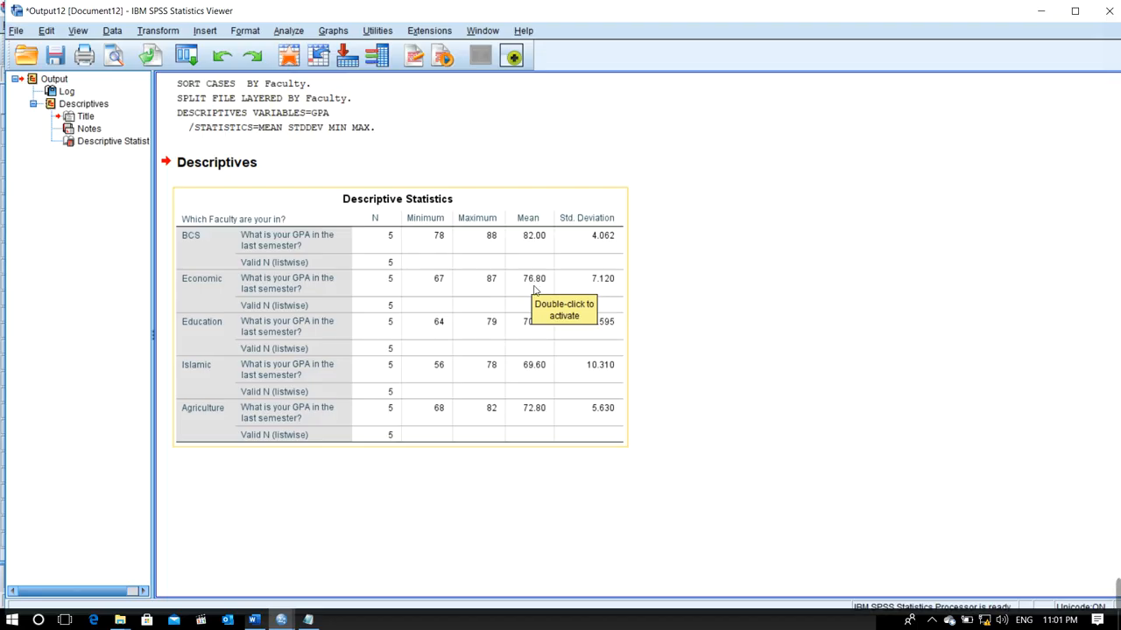
Examine the GPA descriptive statistics table by faculty and close the output without saving it
click(541, 328)
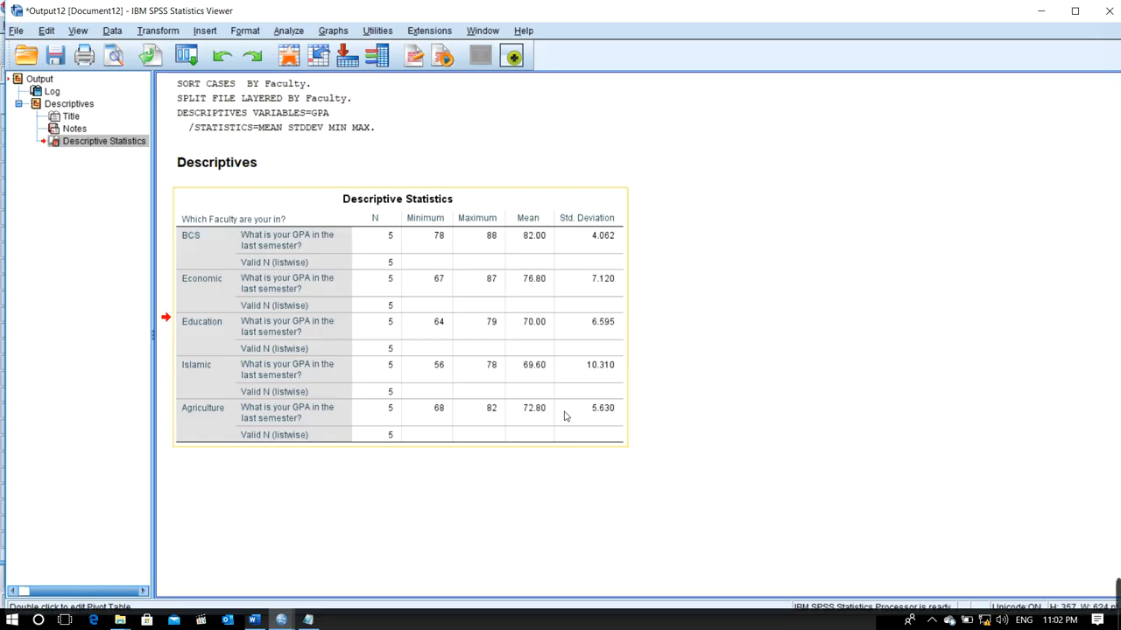
click(1112, 7)
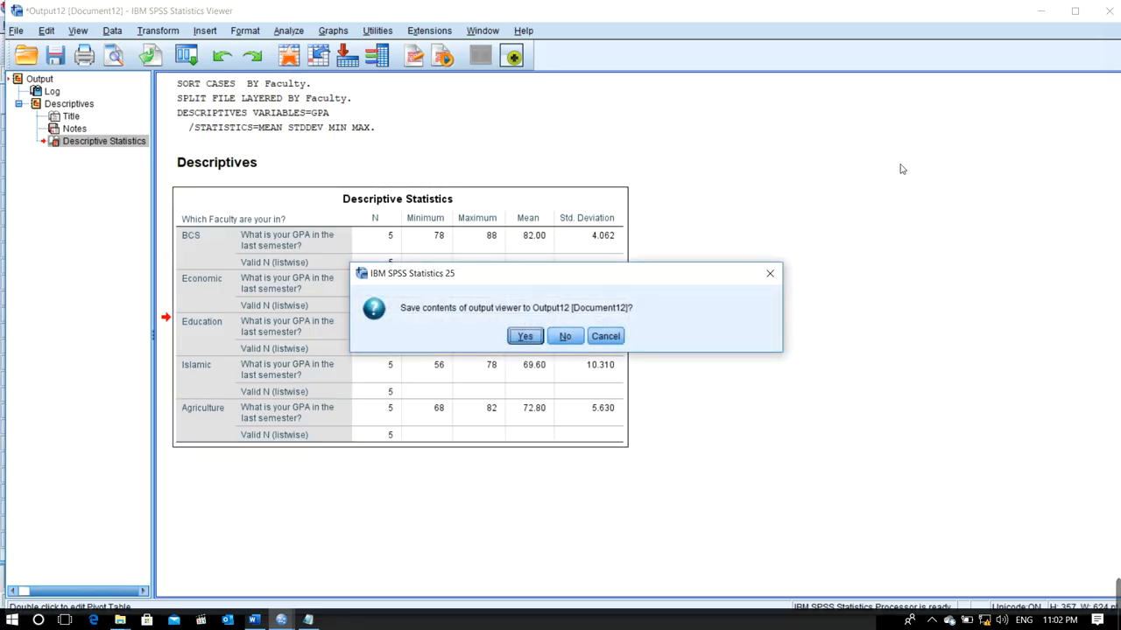
click(578, 337)
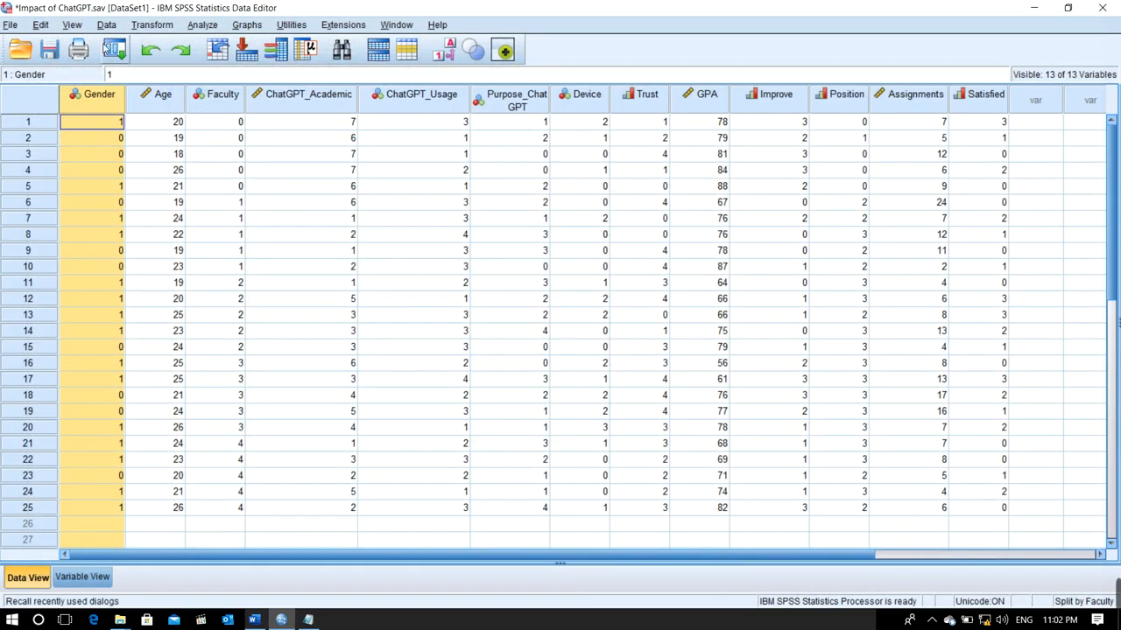
click(106, 24)
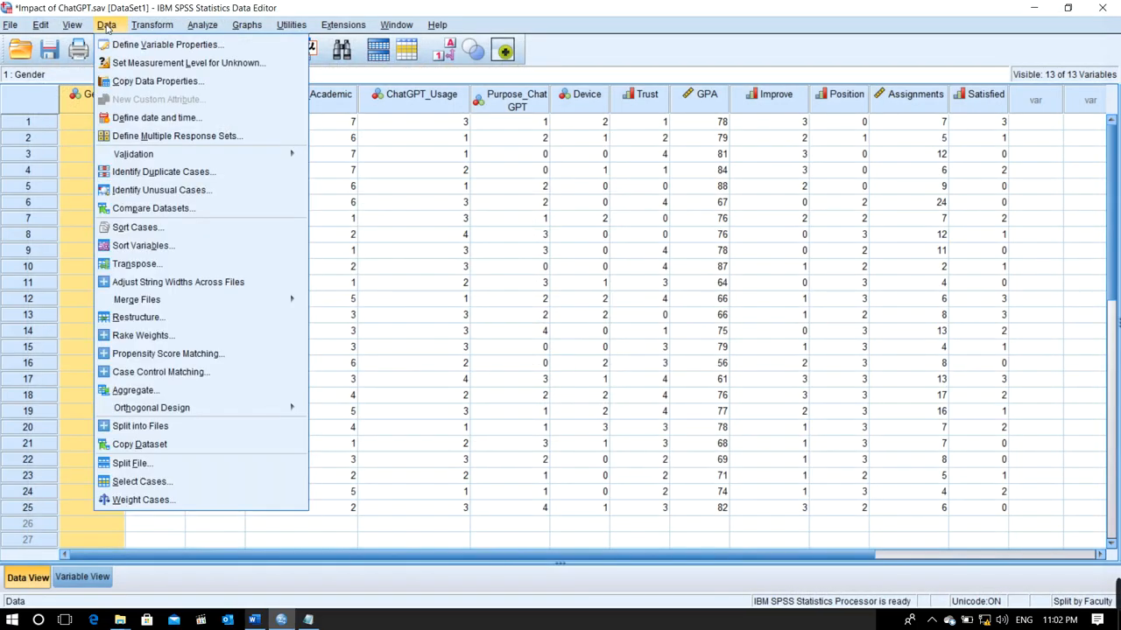
click(131, 464)
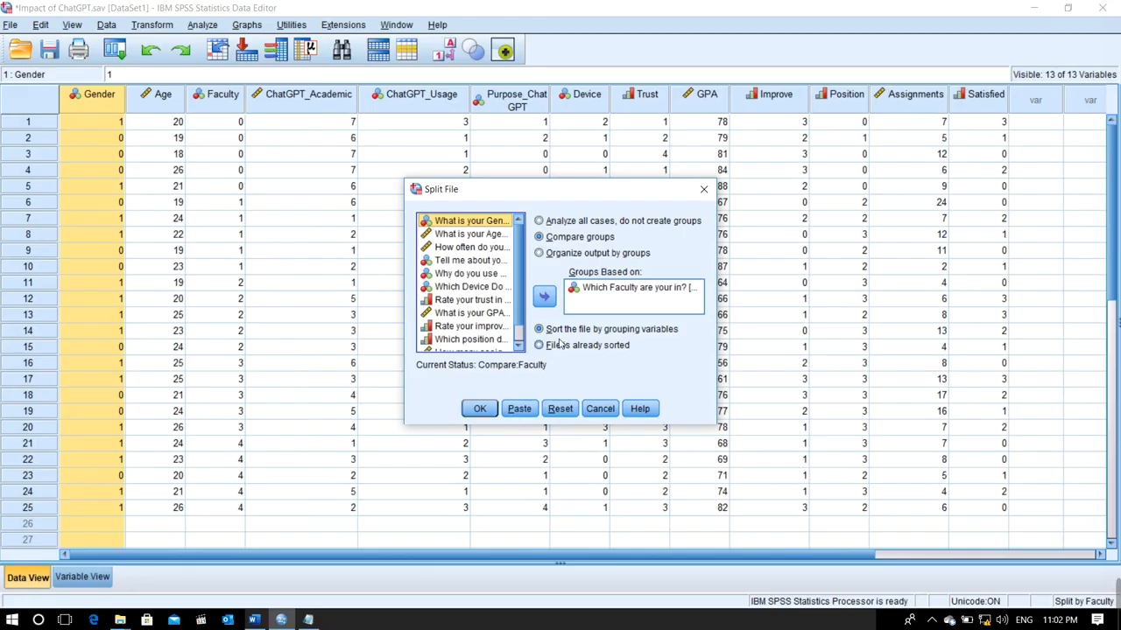
click(644, 291)
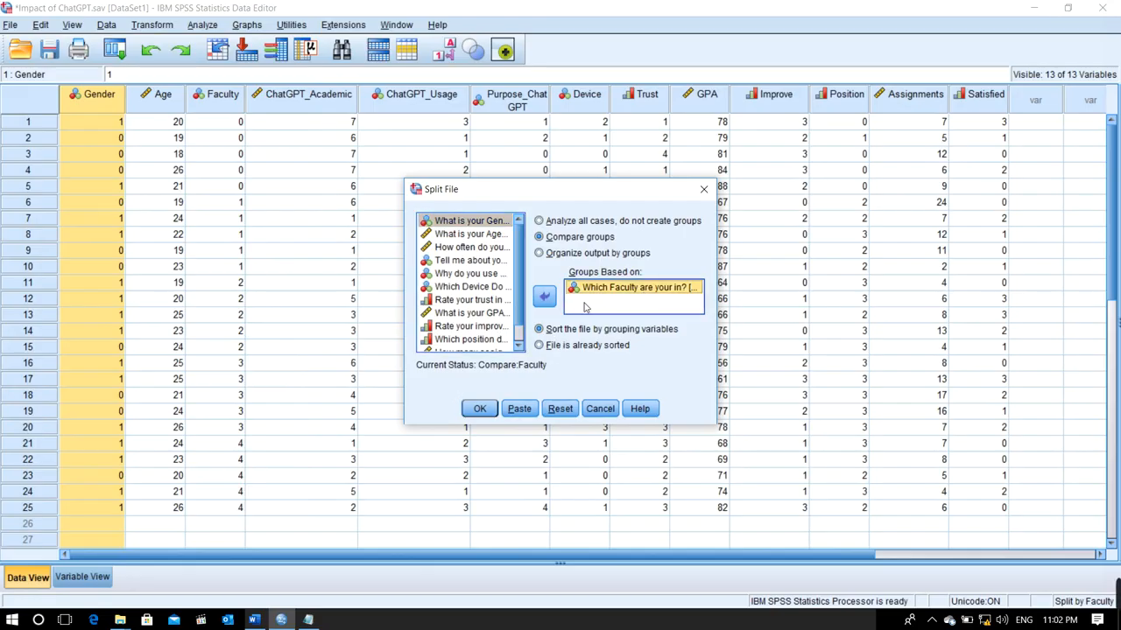
click(546, 299)
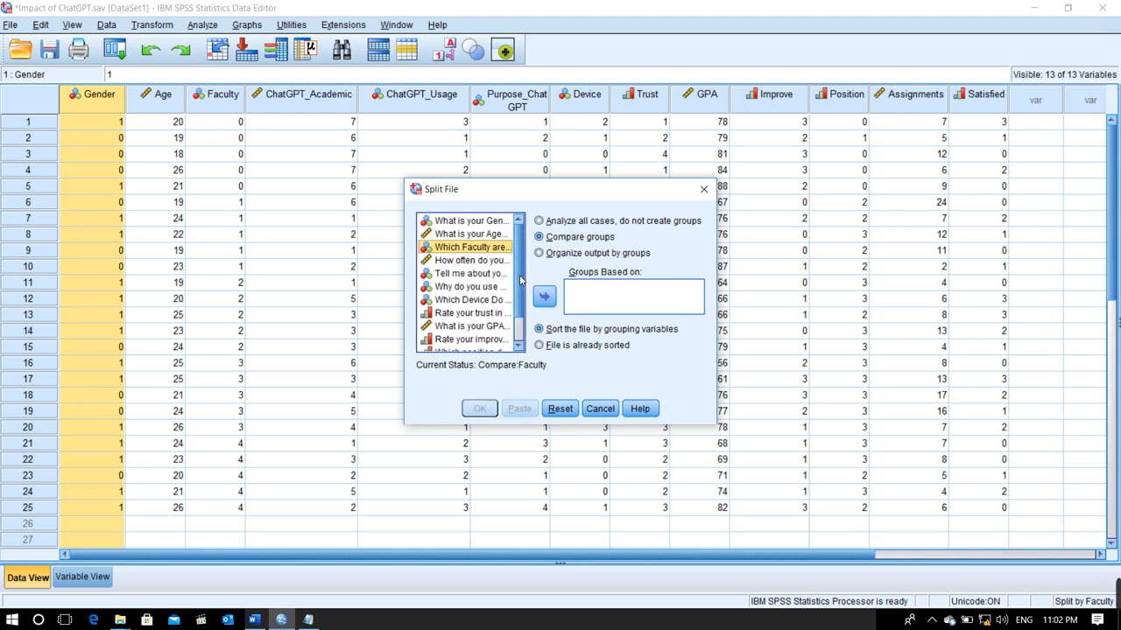
click(490, 274)
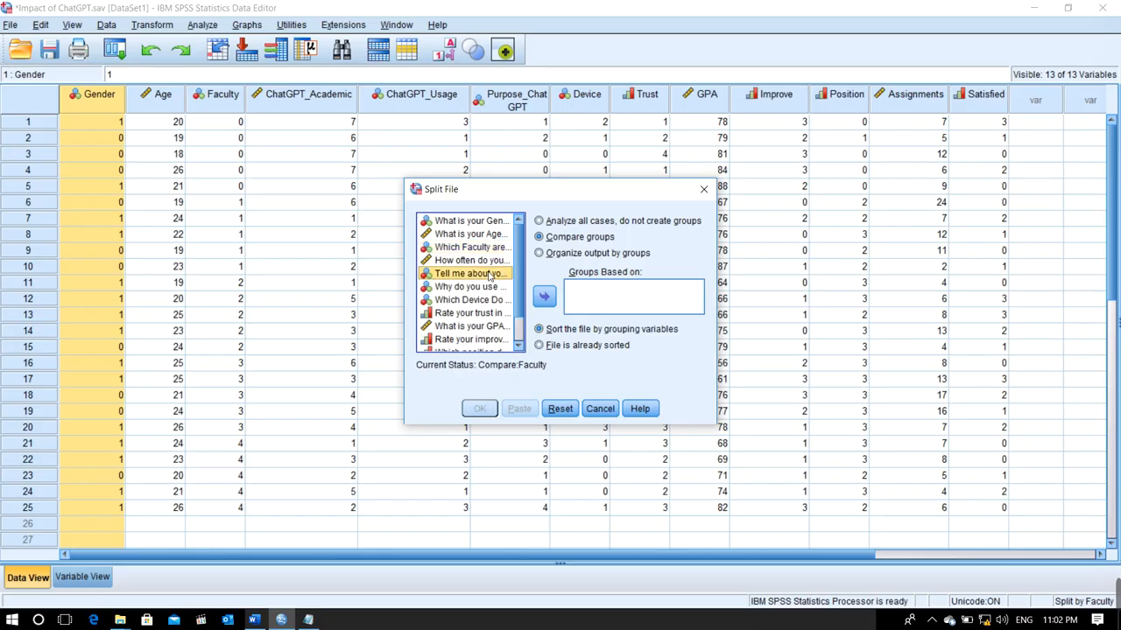
click(545, 296)
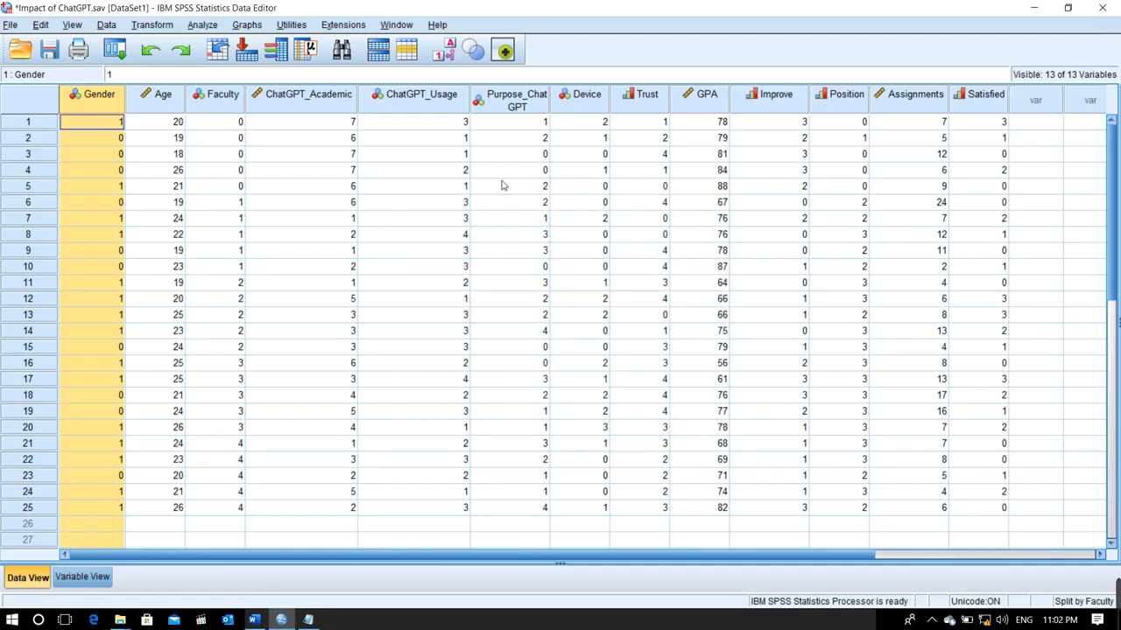
Find ChatGPT_Usage in the data and the variable definitions, temporarily widening the columns to read its full name and question label
click(432, 103)
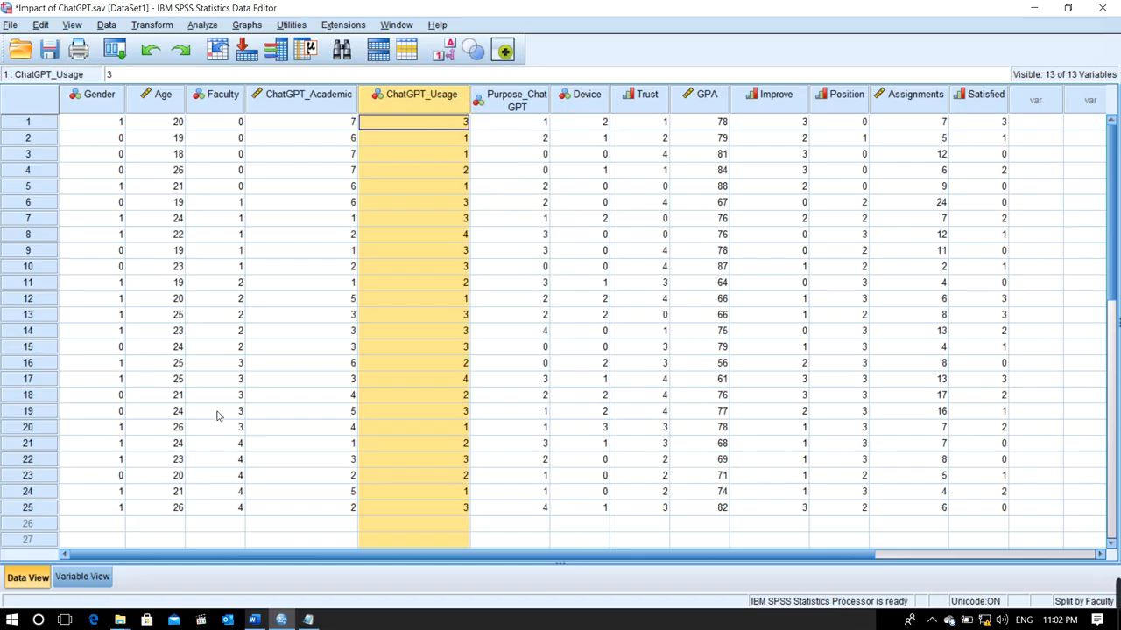
click(85, 578)
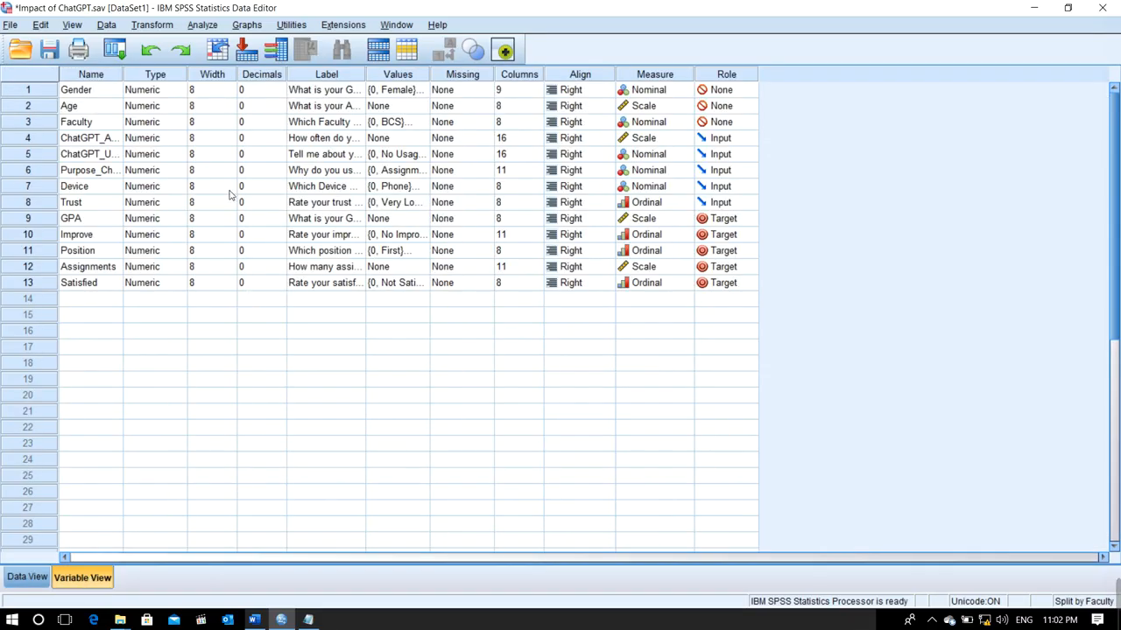
click(29, 154)
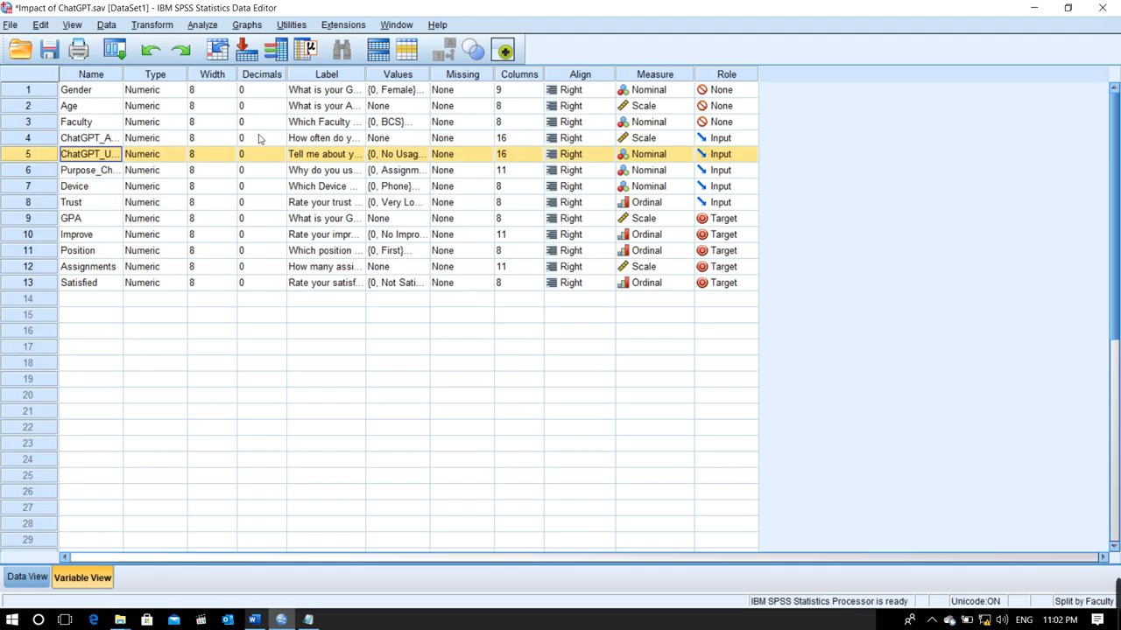
drag(367, 75, 508, 76)
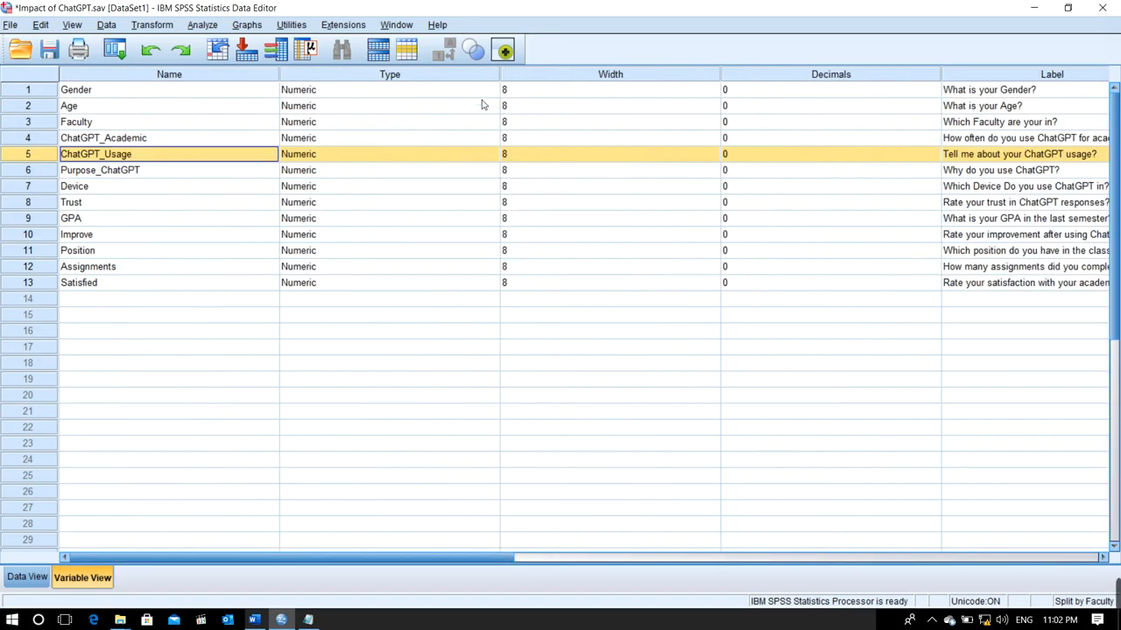
key(ctrl+z)
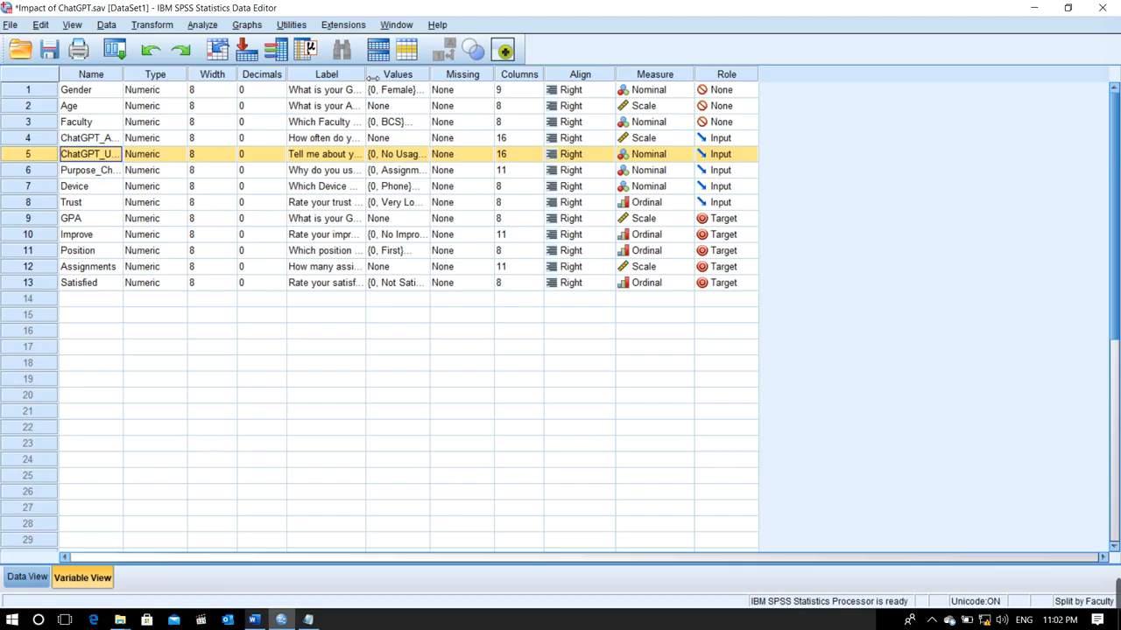
drag(367, 75, 493, 123)
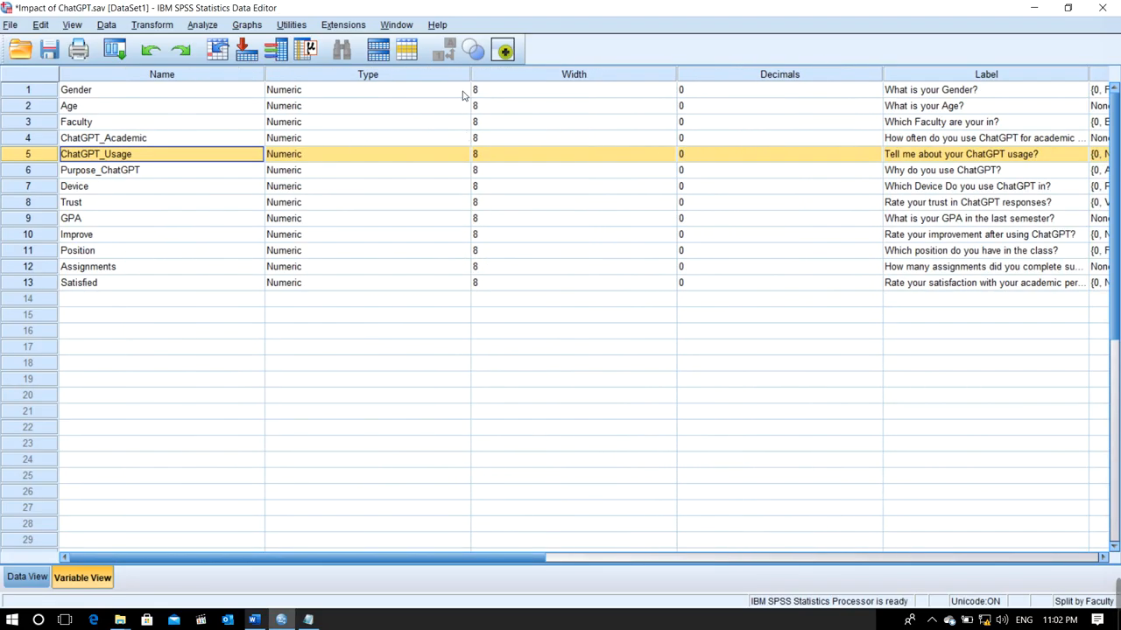
key(ctrl+z)
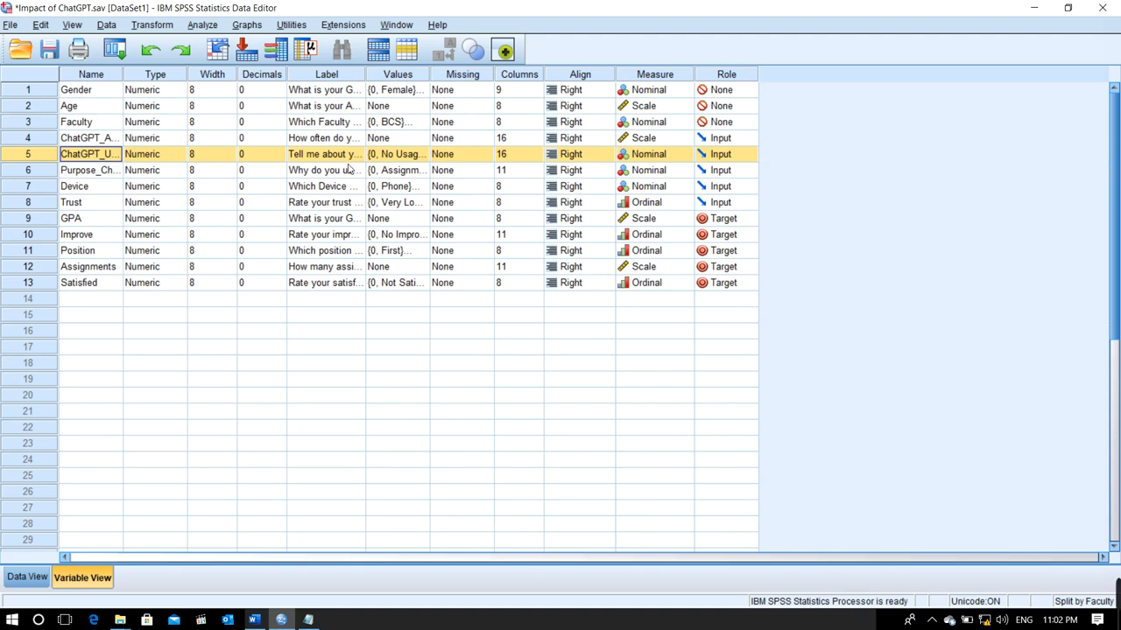
Review the value labels defined for ChatGPT_Usage and close the dialog
click(402, 158)
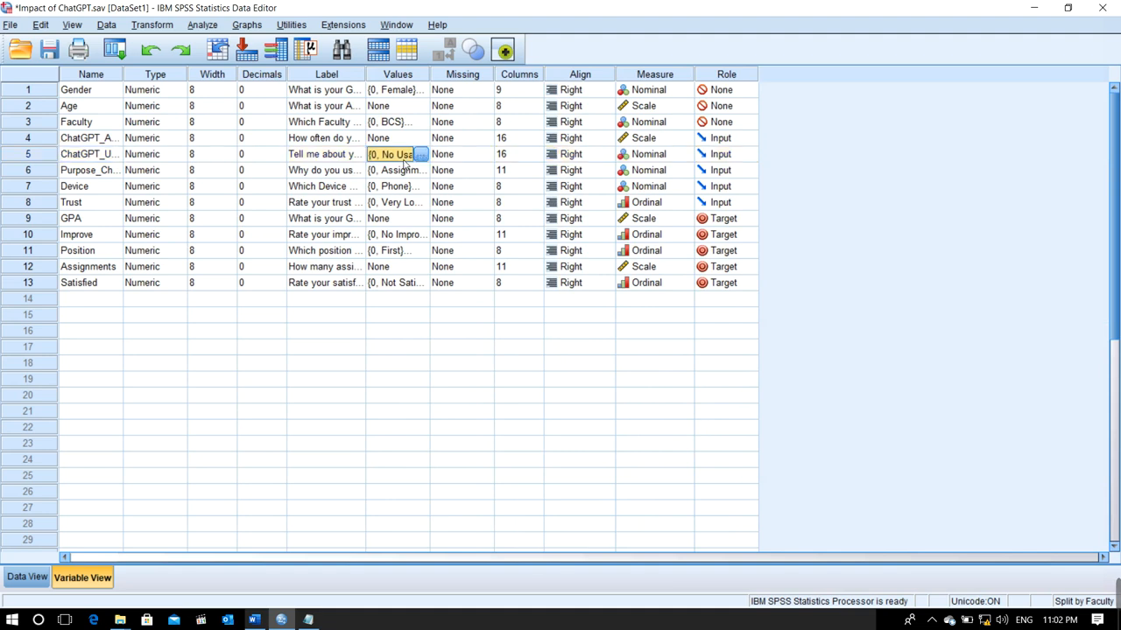
click(421, 155)
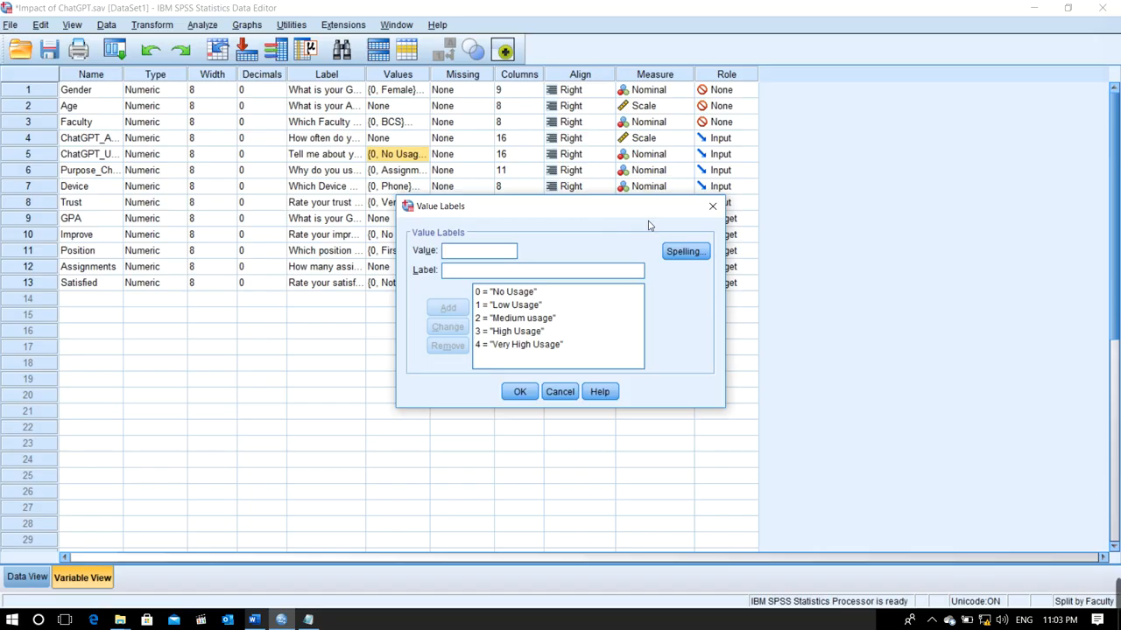
click(712, 206)
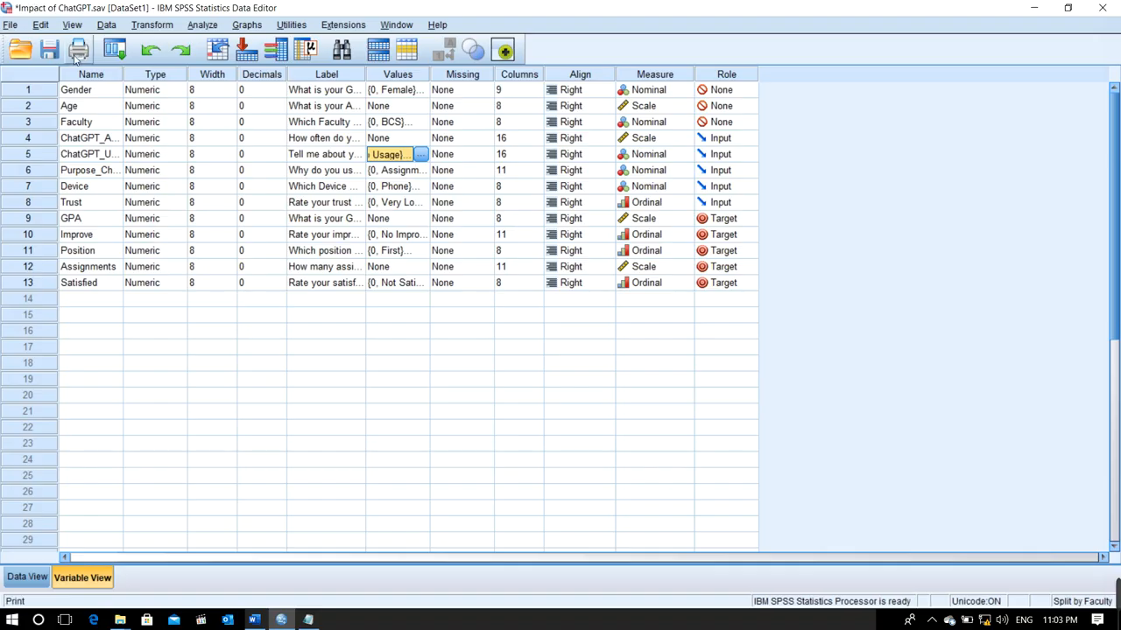
Replace Faculty with ChatGPT_Usage as the split-file grouping variable, comparing groups and sorting the file by it
click(106, 25)
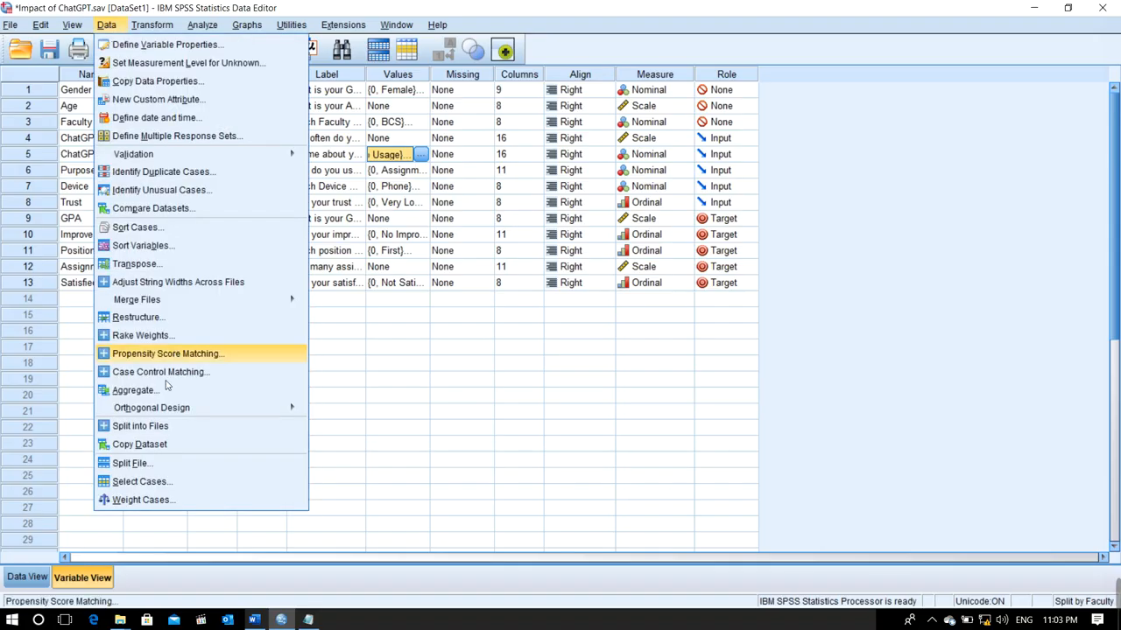
click(144, 469)
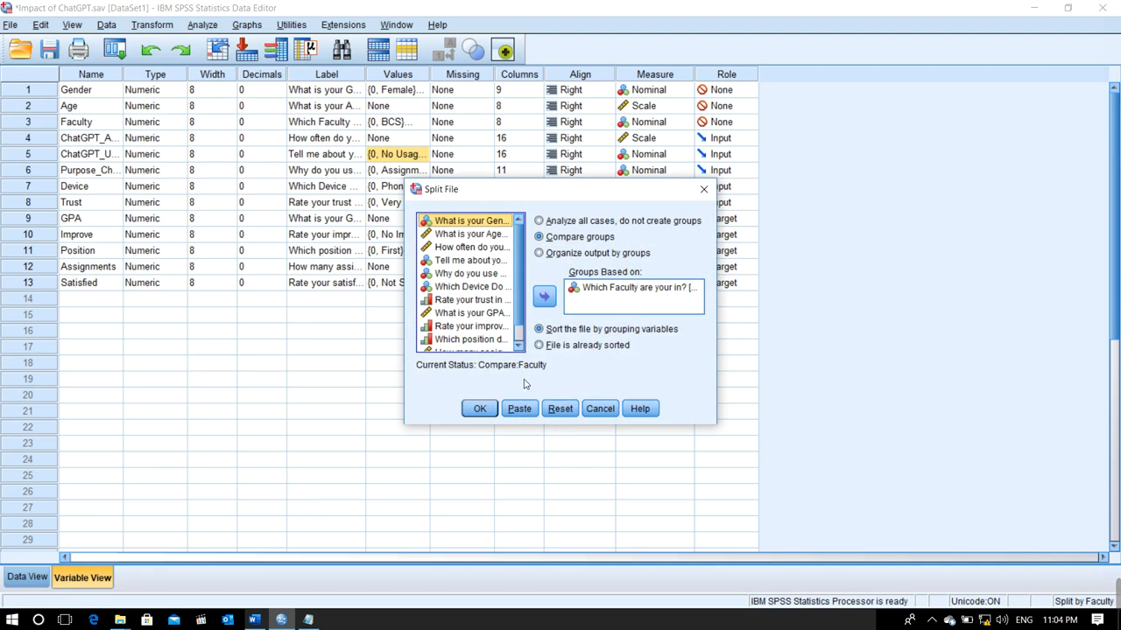
click(613, 292)
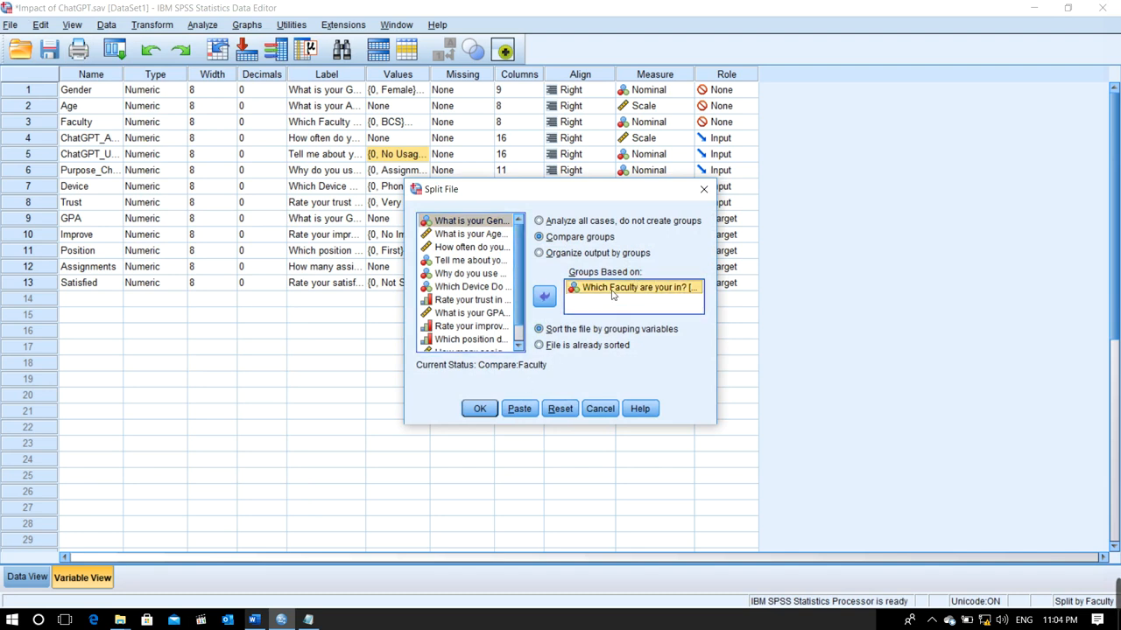
click(545, 298)
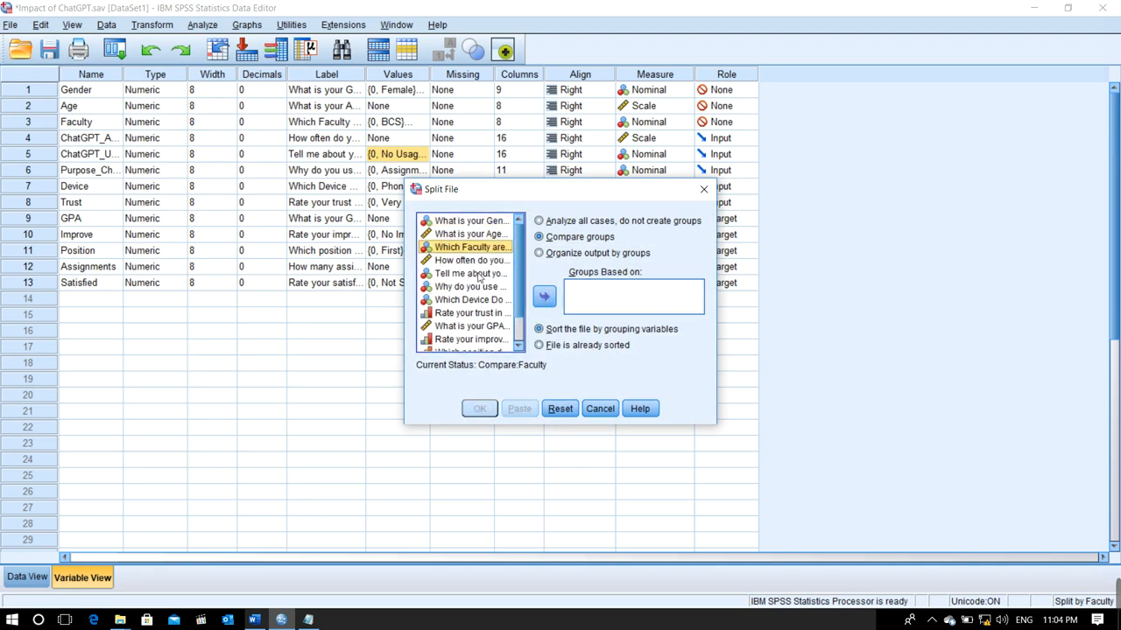
click(479, 275)
click(544, 298)
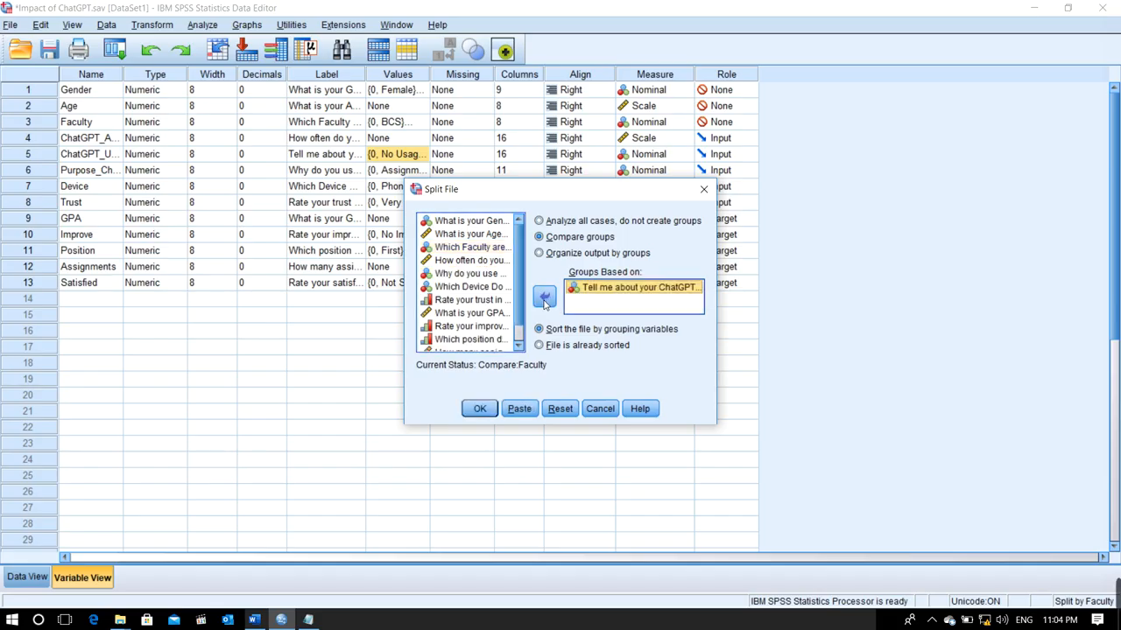
click(480, 409)
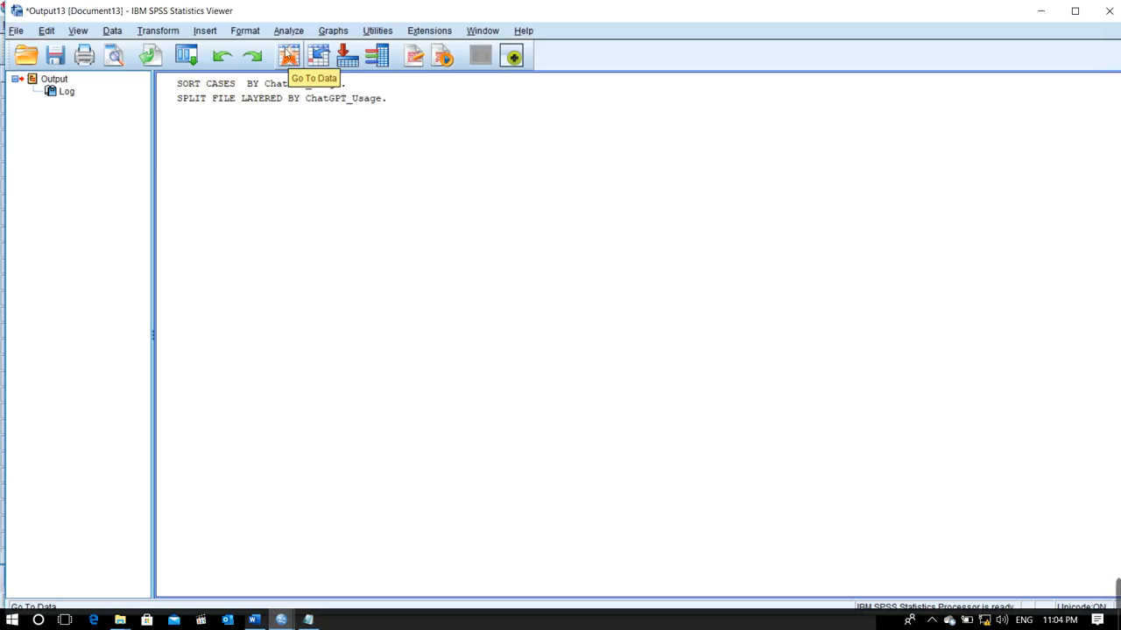
Run Descriptives for last-semester GPA on the file split by ChatGPT usage and examine the resulting table
click(288, 30)
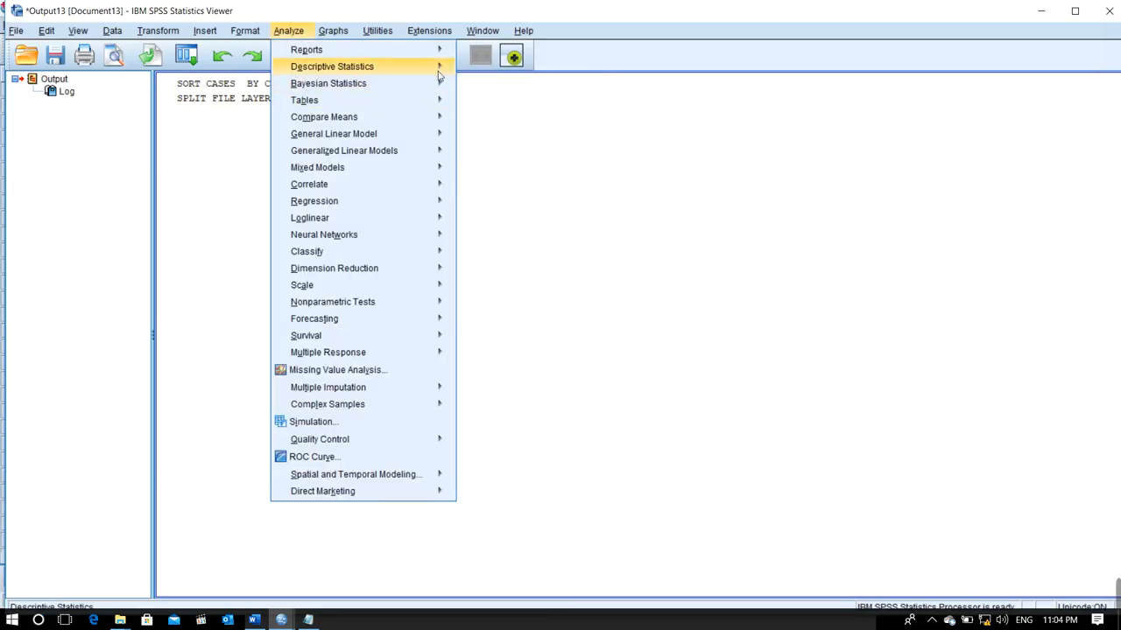
mouse_move(439, 76)
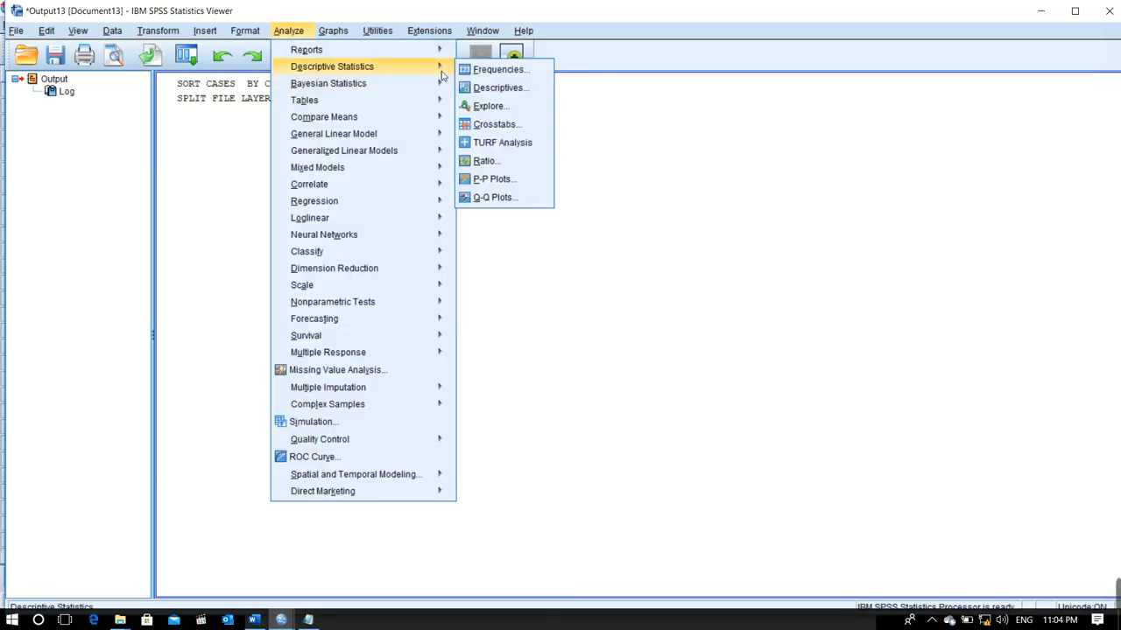
click(501, 91)
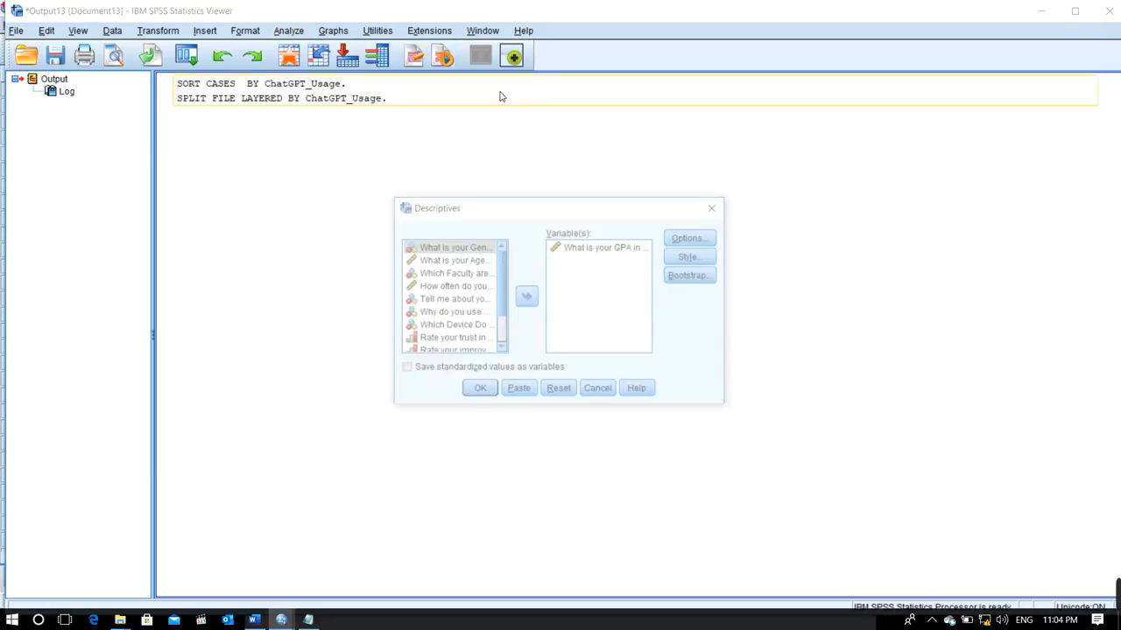
click(578, 248)
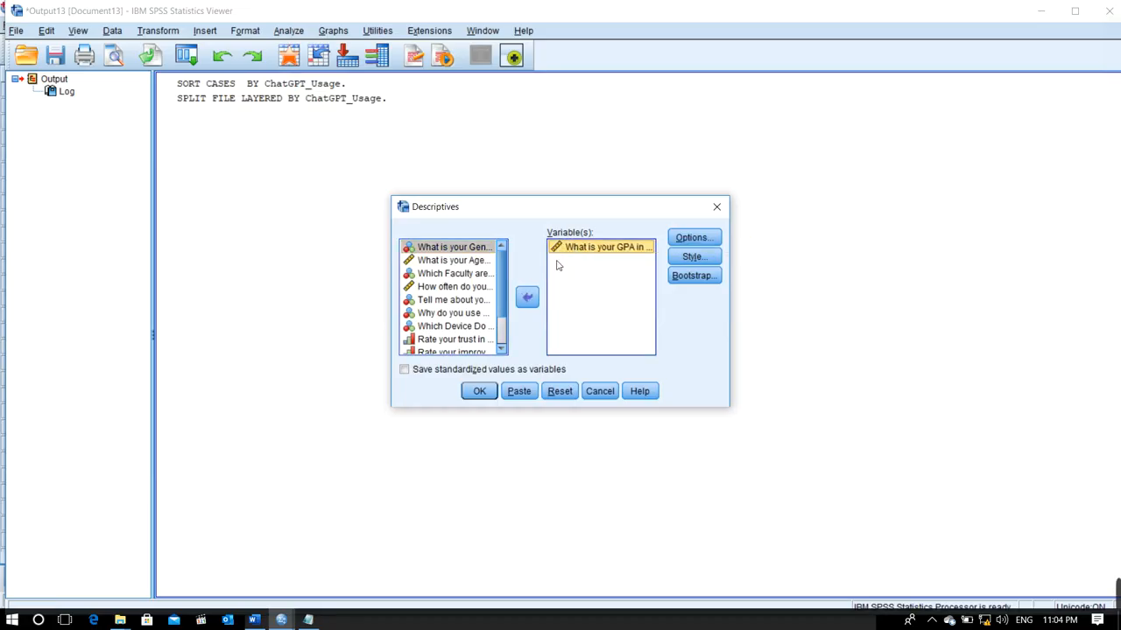
click(479, 391)
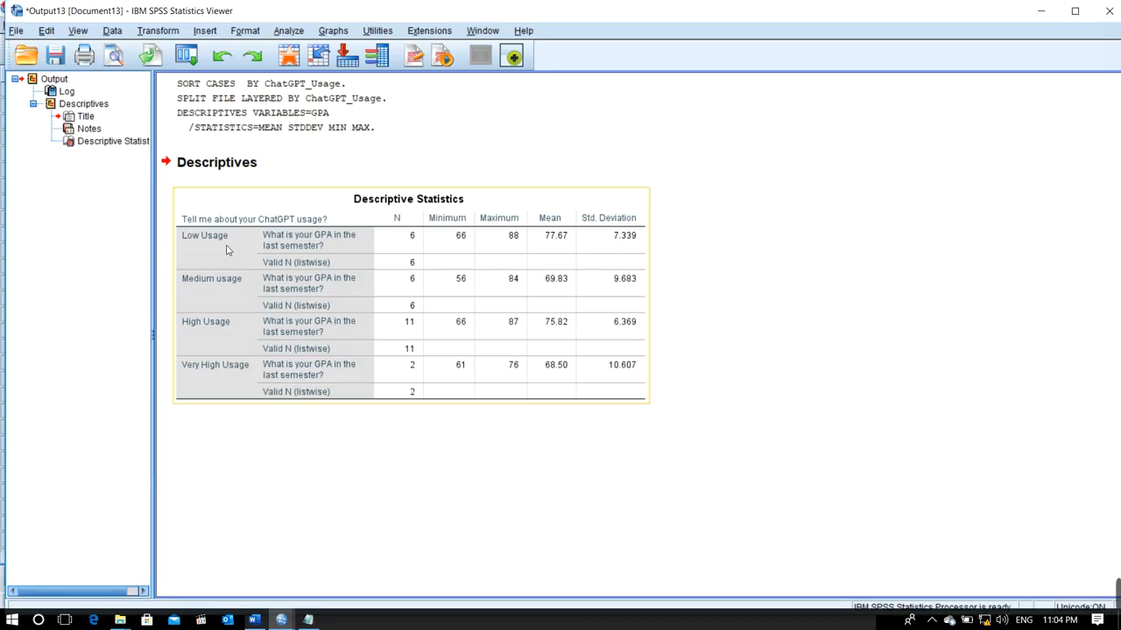
click(280, 296)
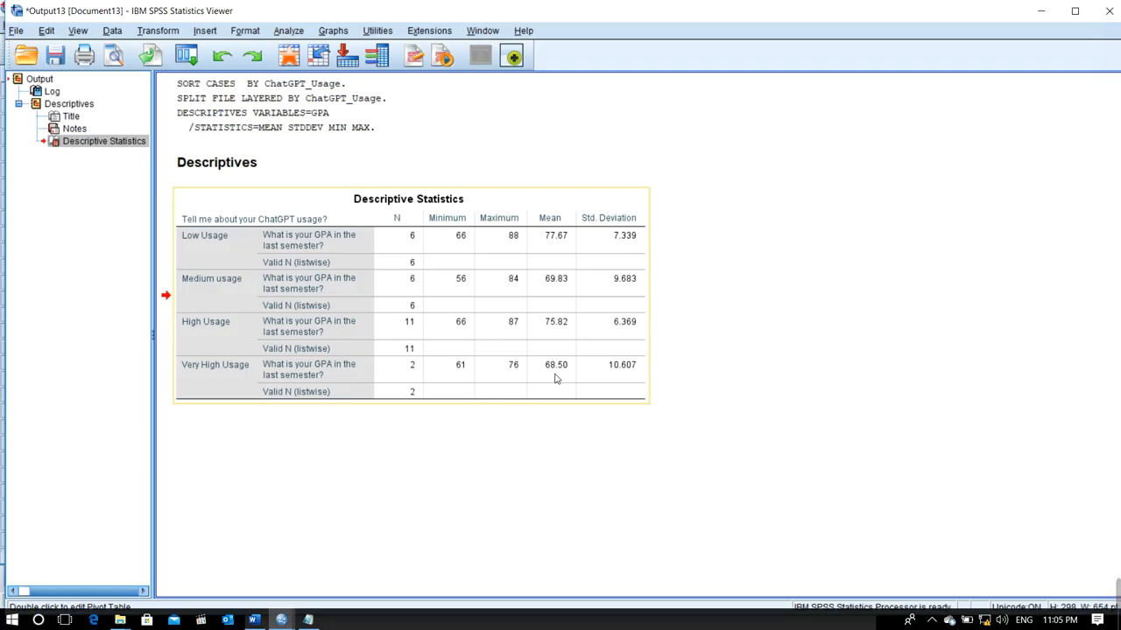
Switch to the Word document impact of Chat Gpt.docx, review the Objective section's mean-comparison procedure, and return to the SPSS output
click(254, 620)
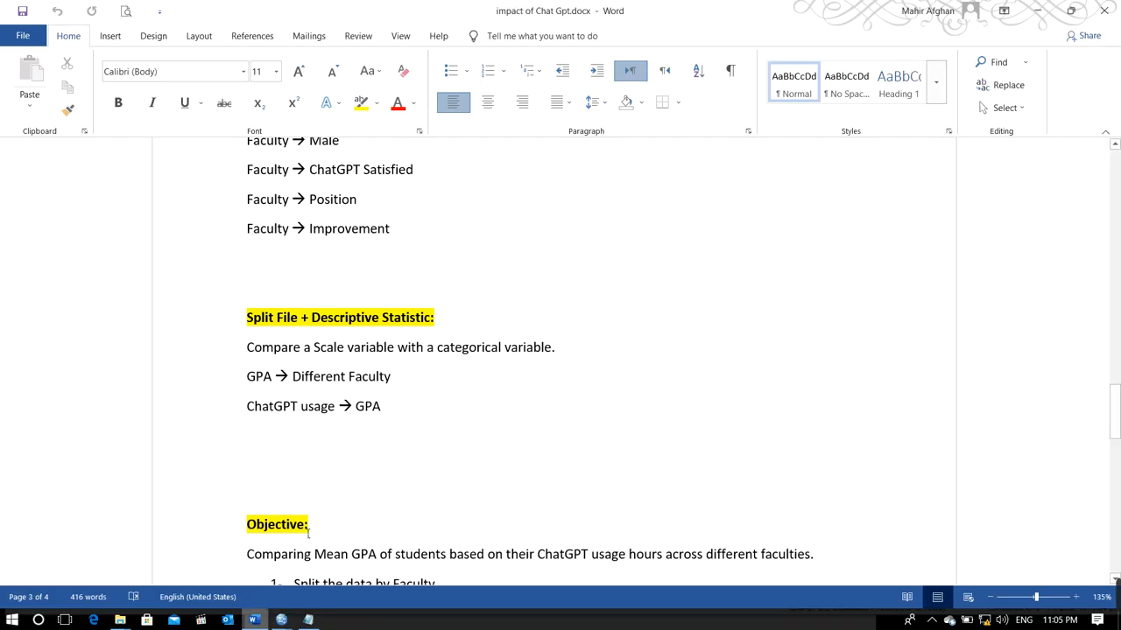
scroll(332, 520, down, 7)
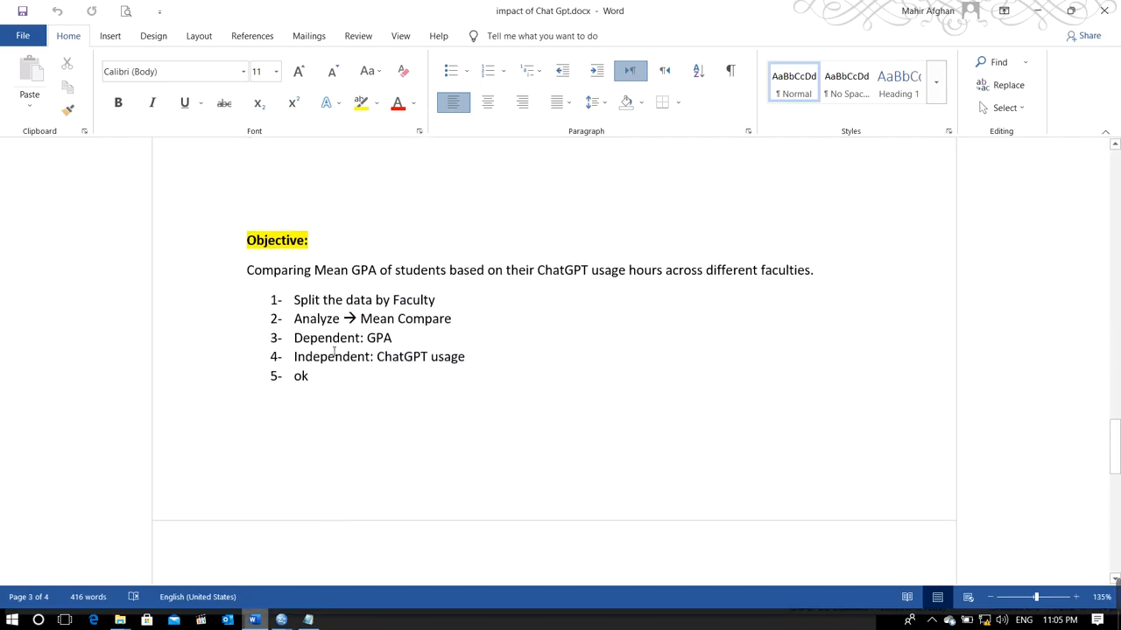
drag(315, 273, 380, 274)
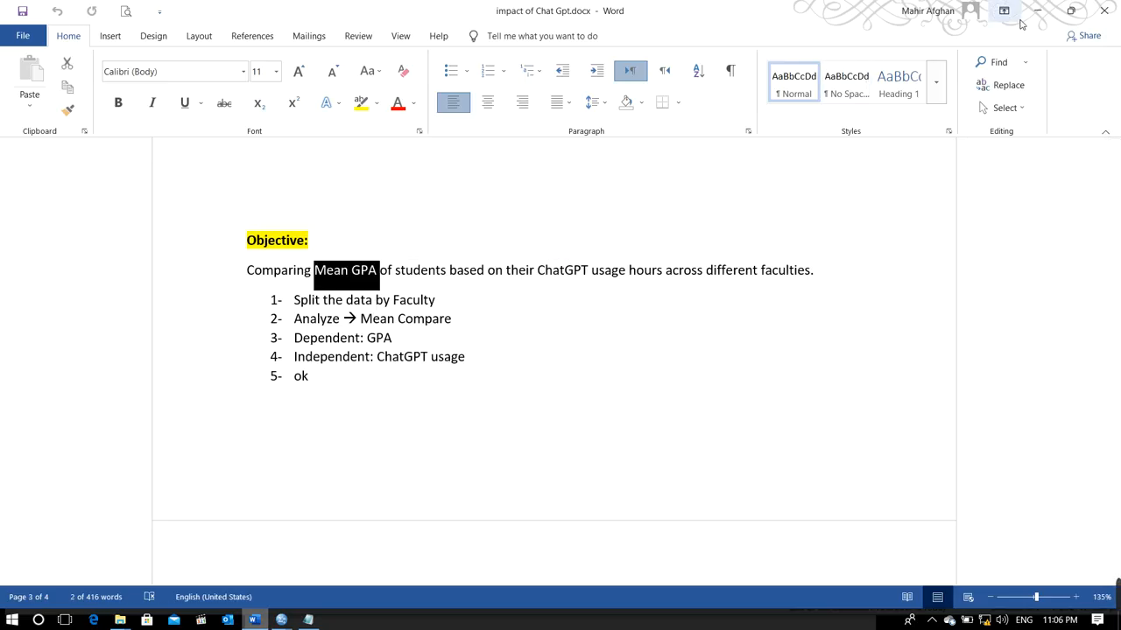
click(645, 273)
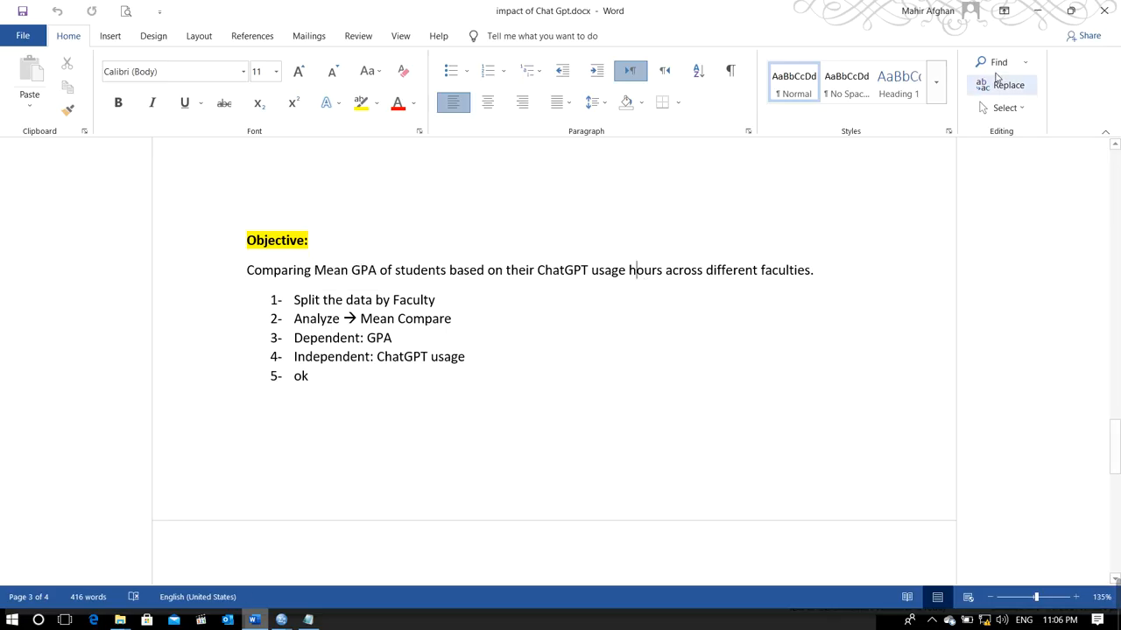
click(1046, 13)
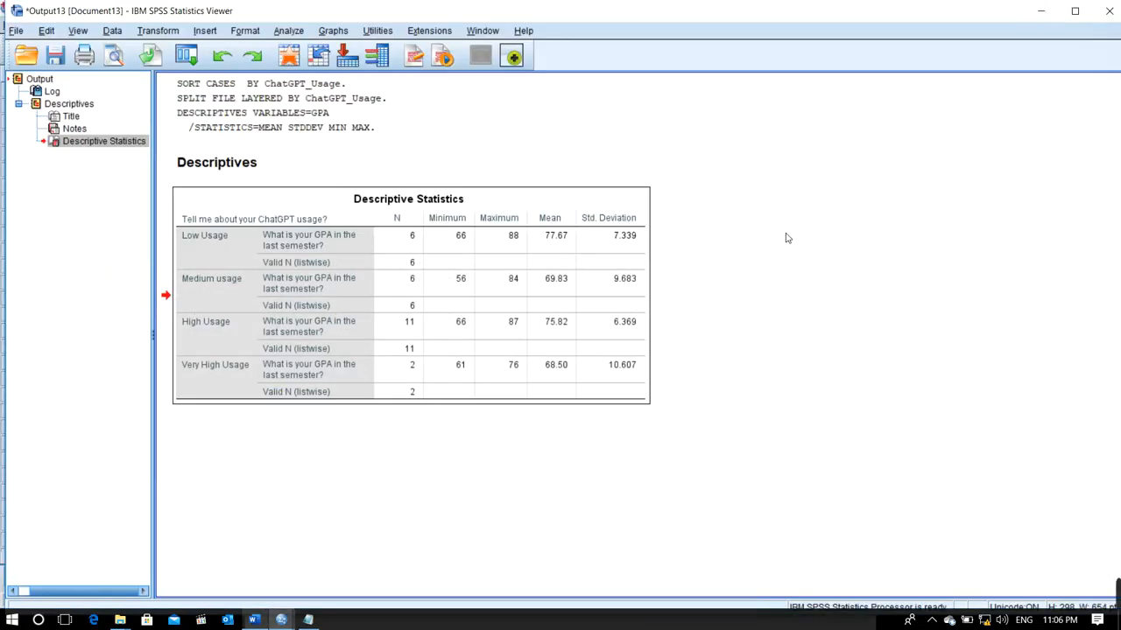
Discard the Output13 viewer and replace ChatGPT_Usage with Faculty as the split-file grouping variable, comparing groups and sorting the file by it
click(1111, 9)
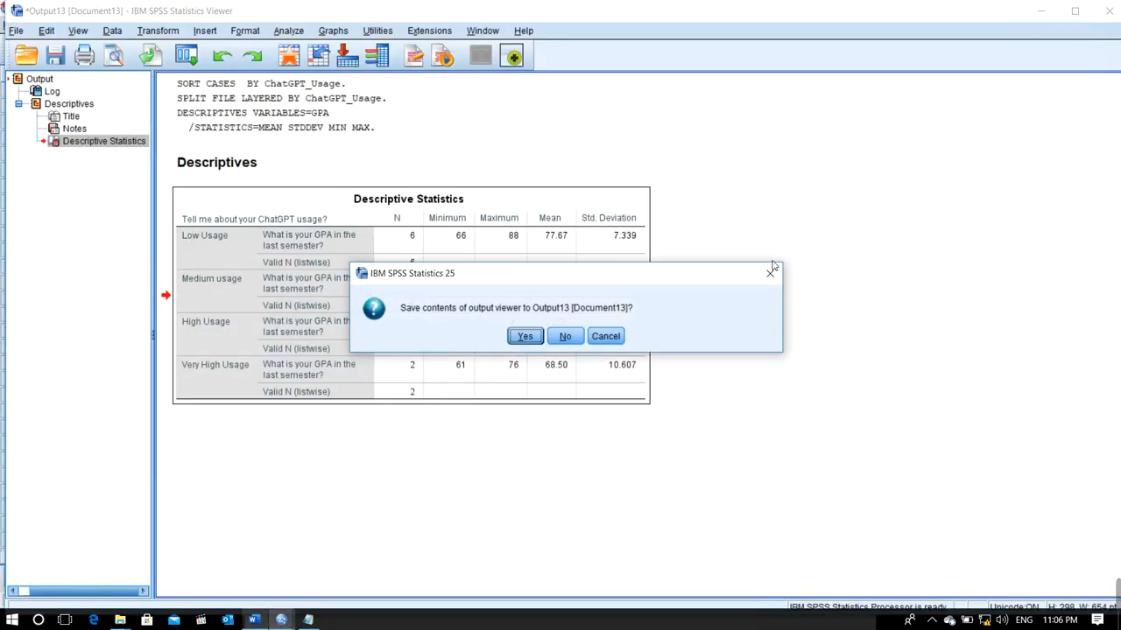
click(567, 337)
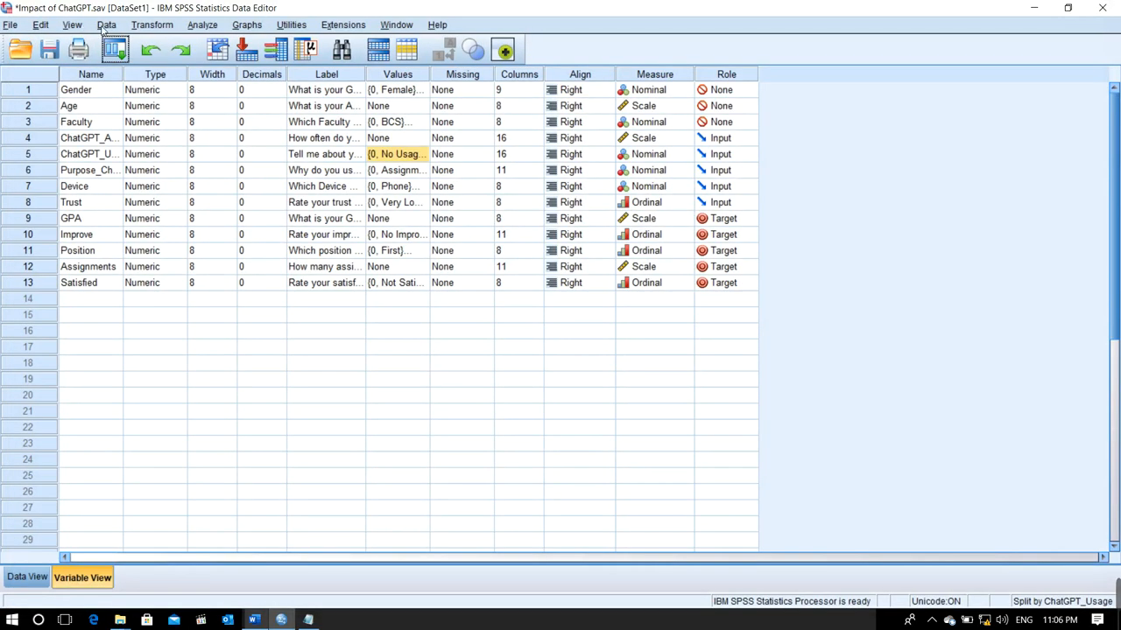
click(105, 25)
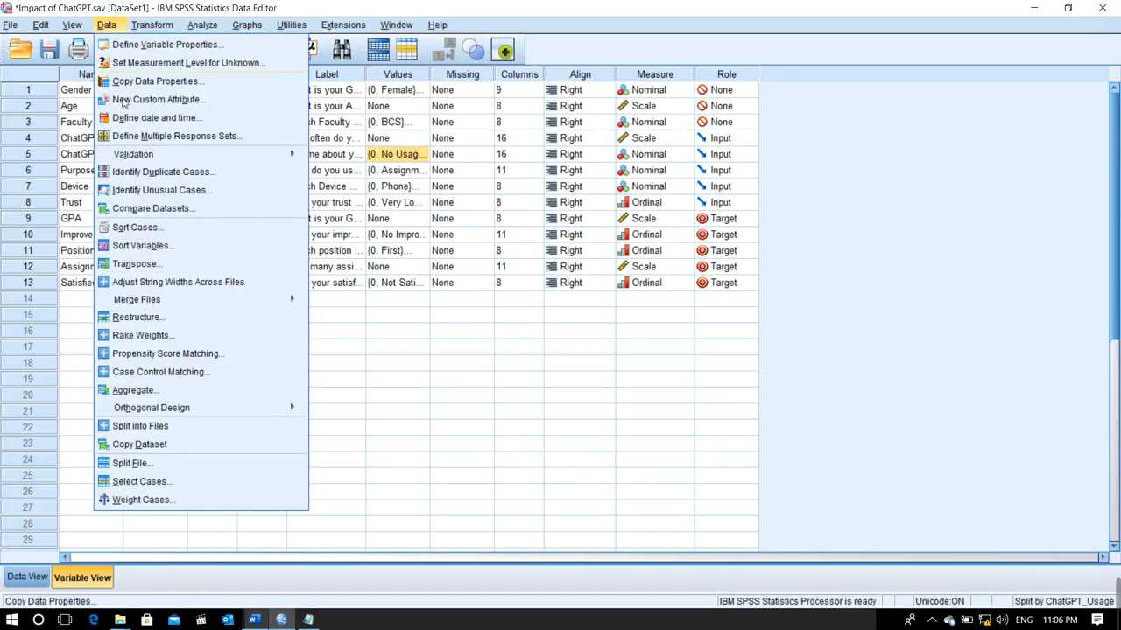
click(131, 463)
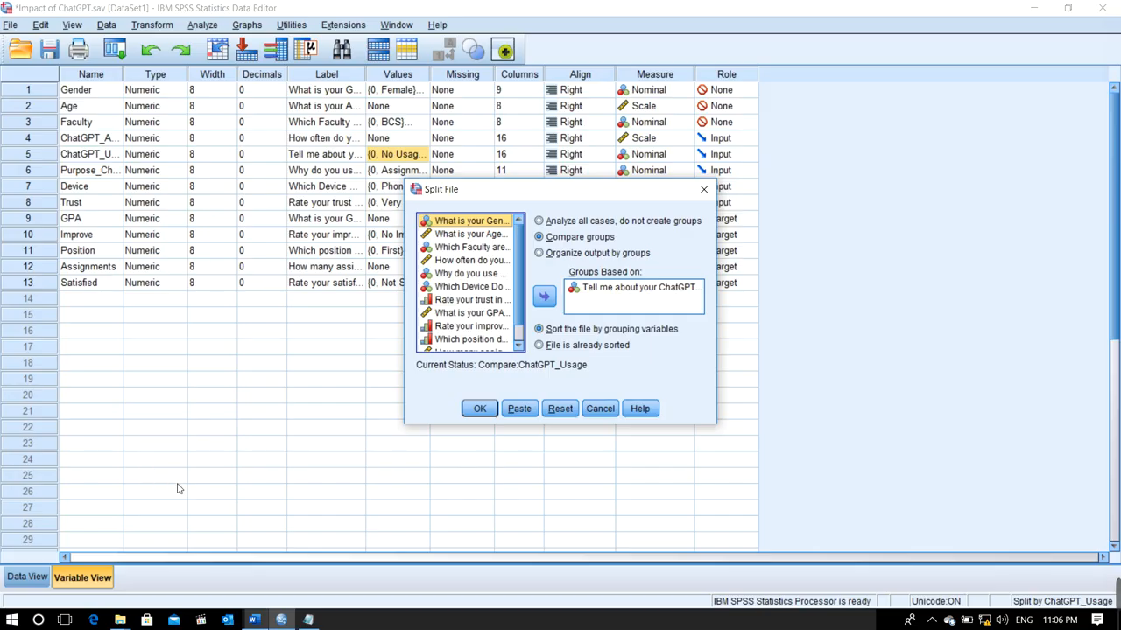
click(632, 289)
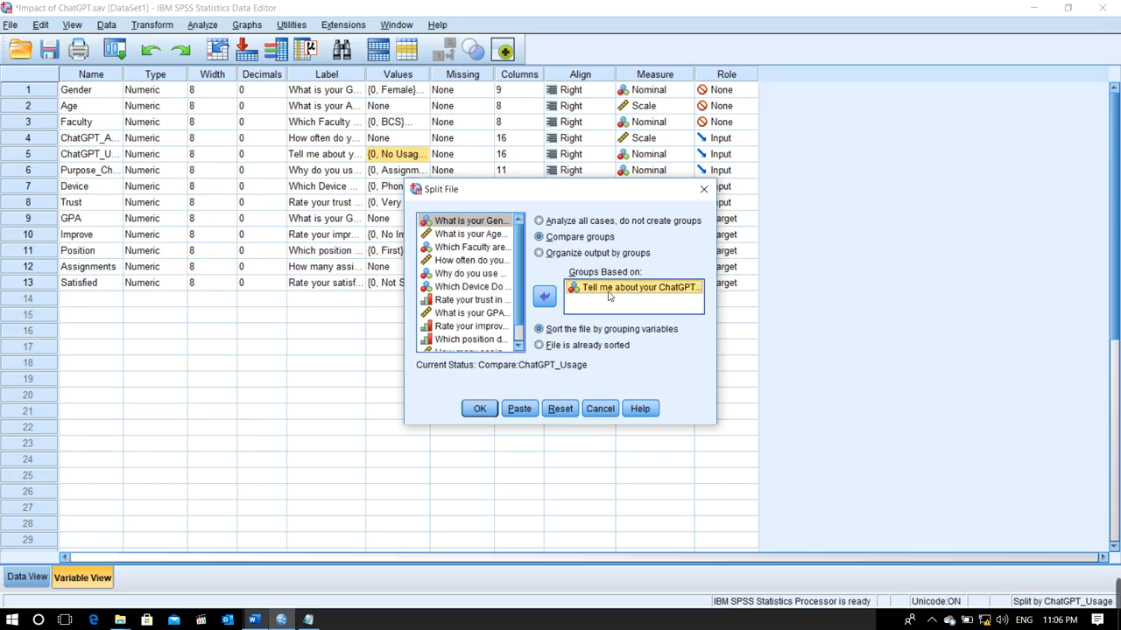
click(543, 297)
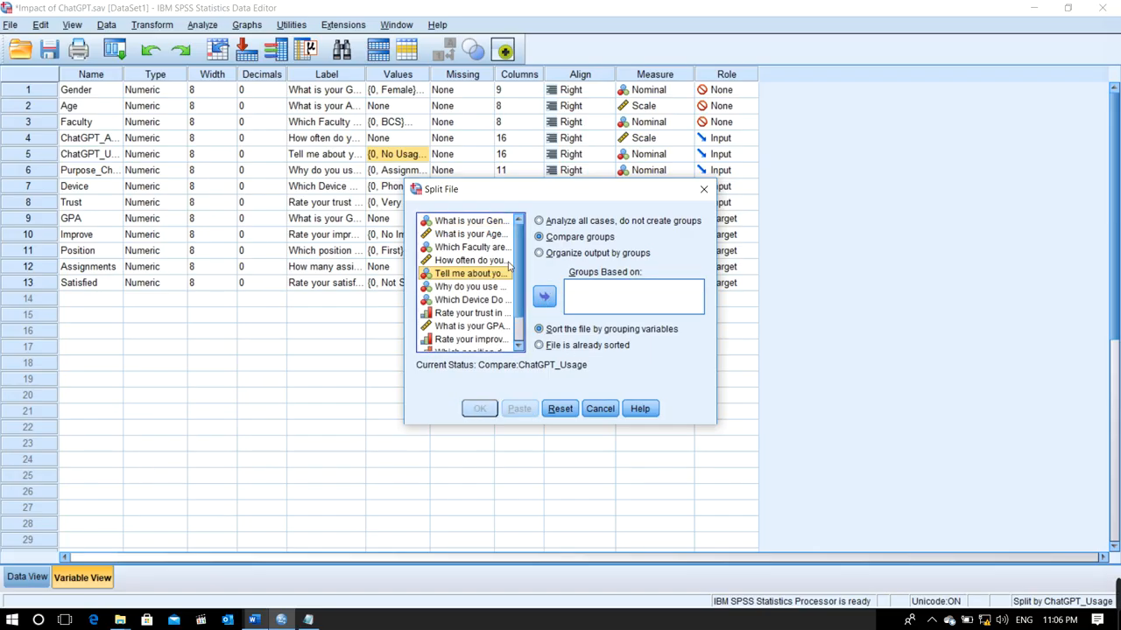
click(489, 248)
click(544, 297)
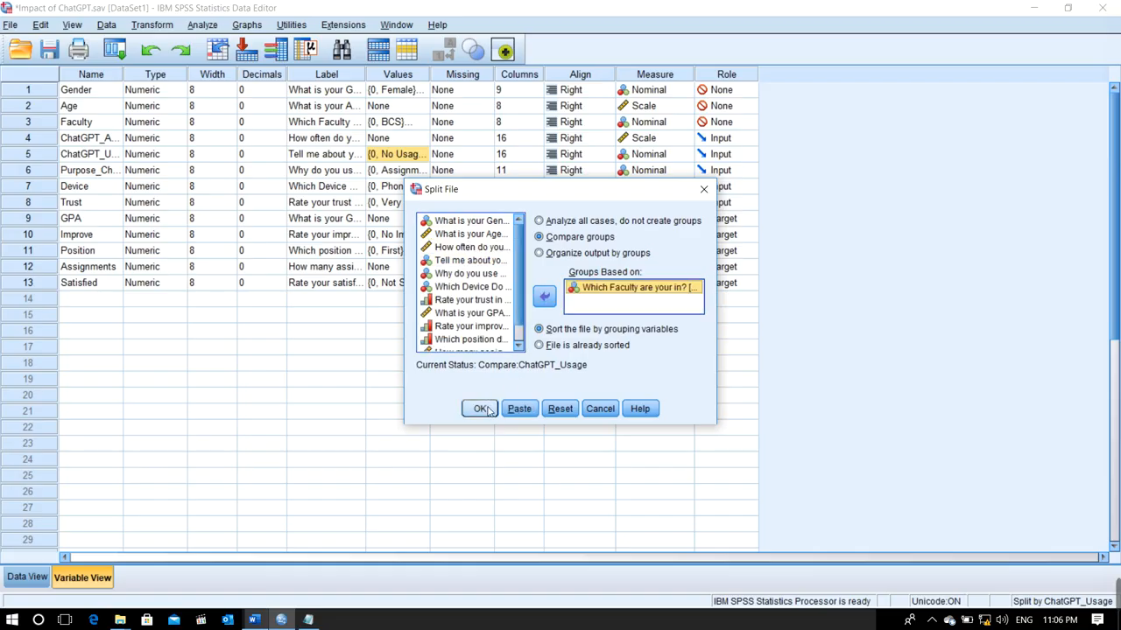
click(487, 410)
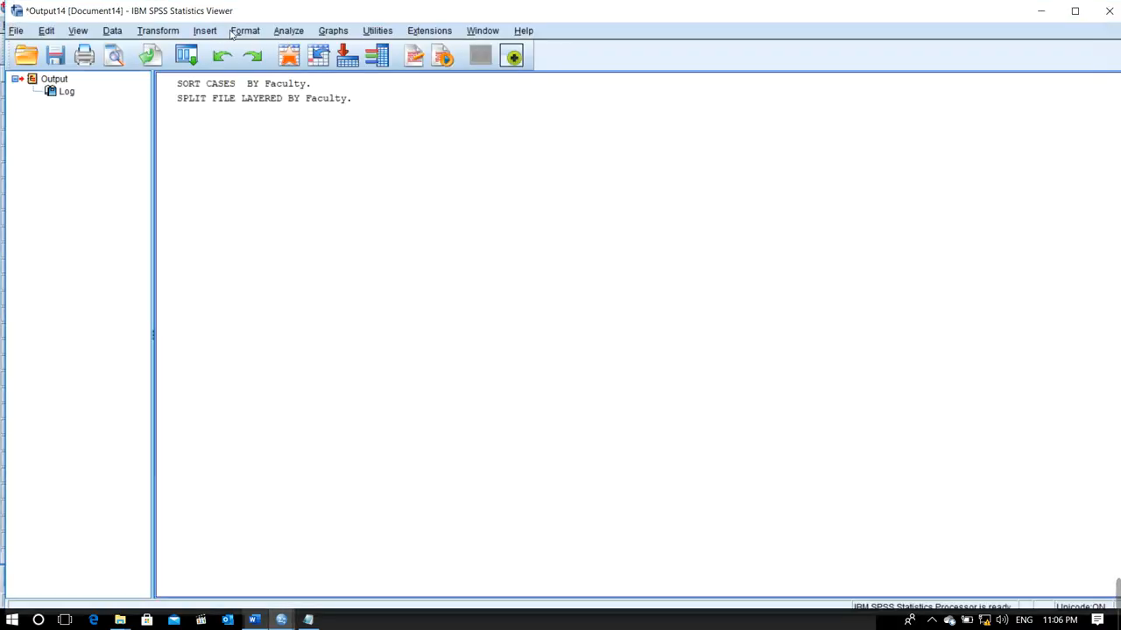
Run Compare Means with last-semester GPA as the dependent variable and ChatGPT usage as the independent variable
click(296, 32)
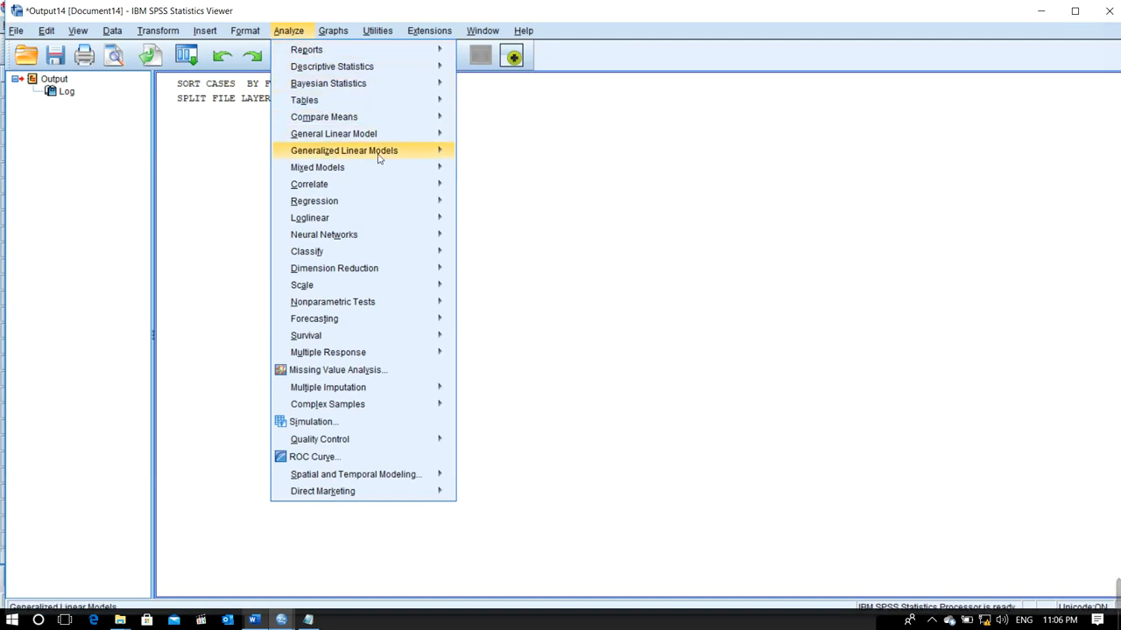
mouse_move(364, 118)
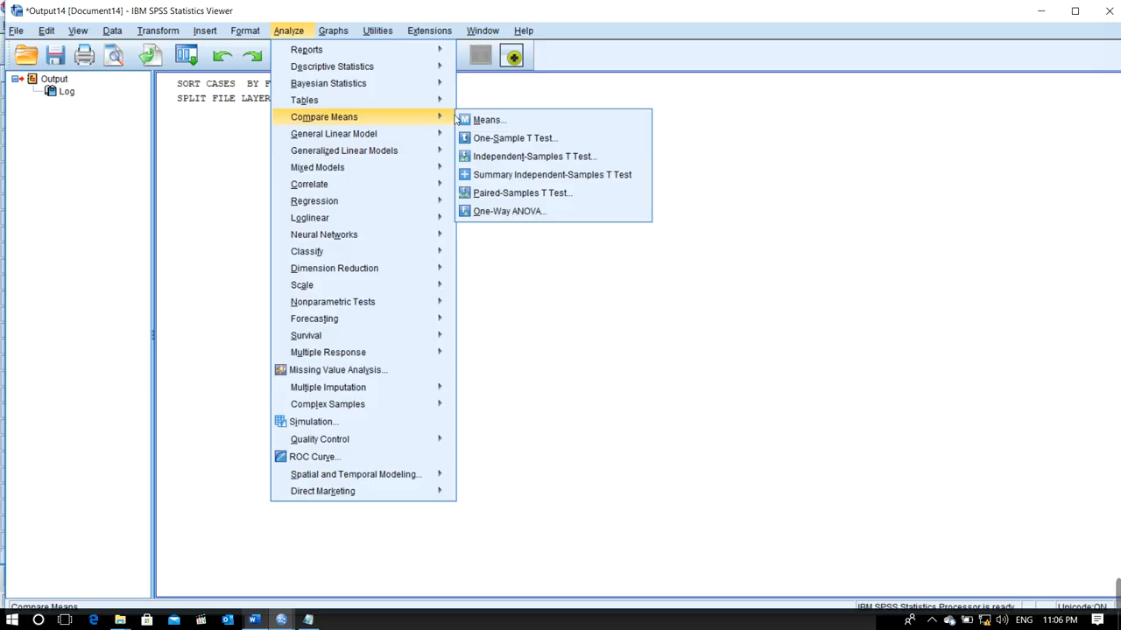
click(484, 120)
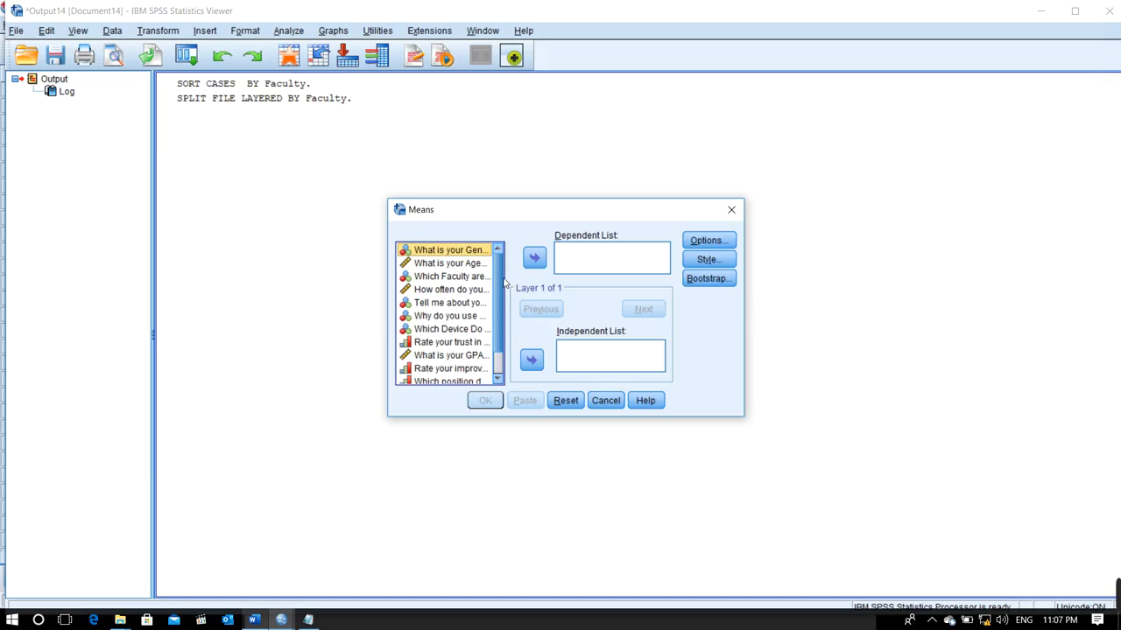
click(455, 303)
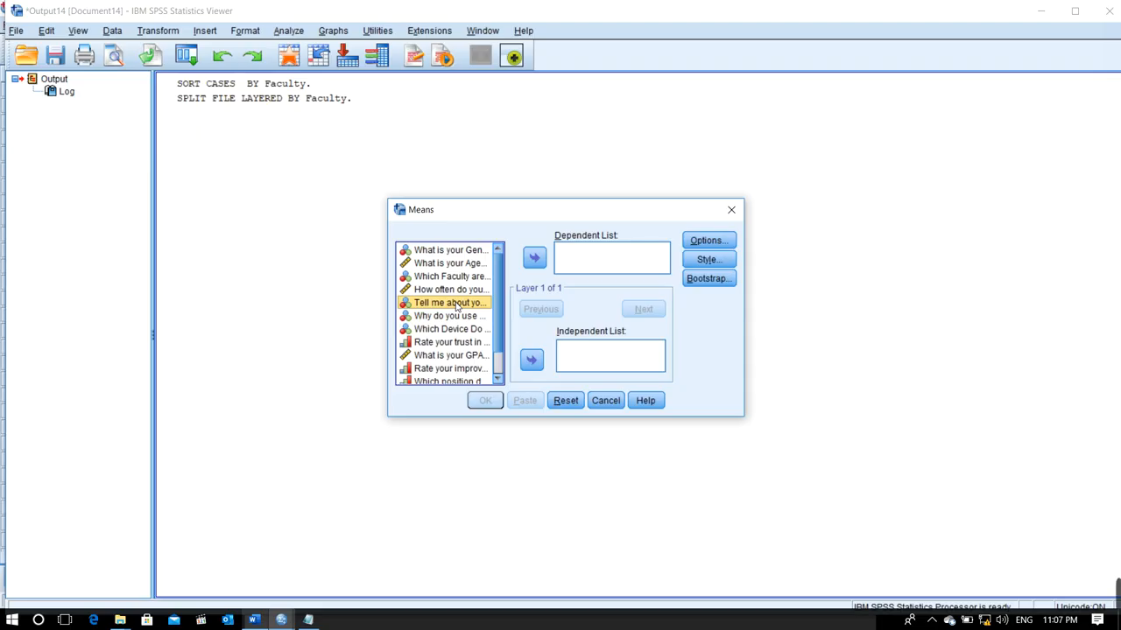
click(533, 360)
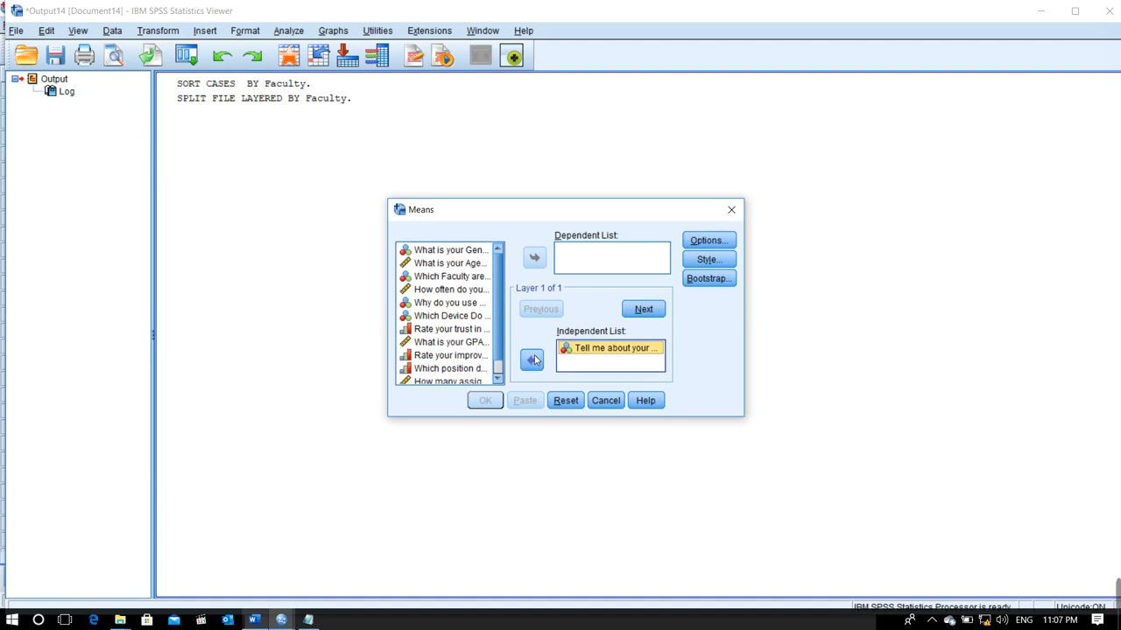
click(467, 342)
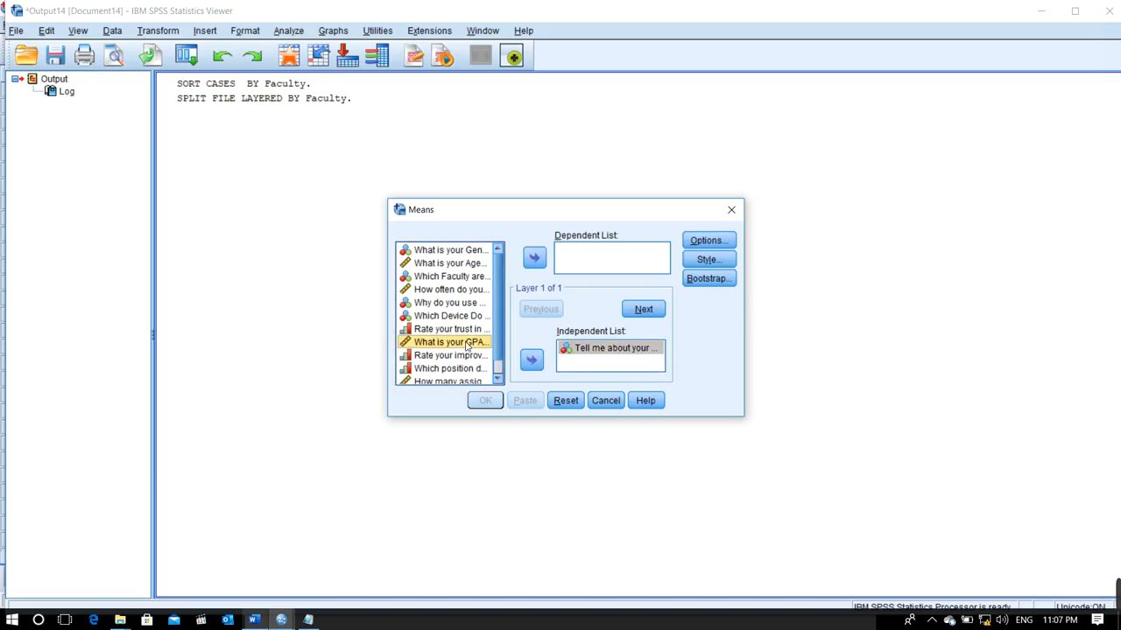
click(535, 258)
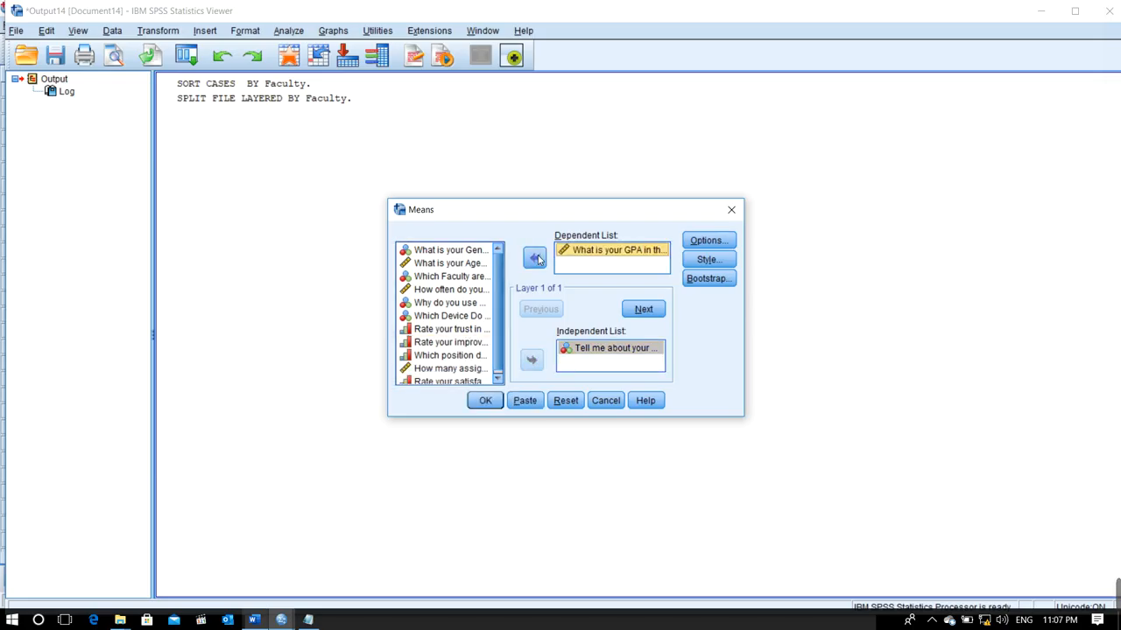
click(487, 401)
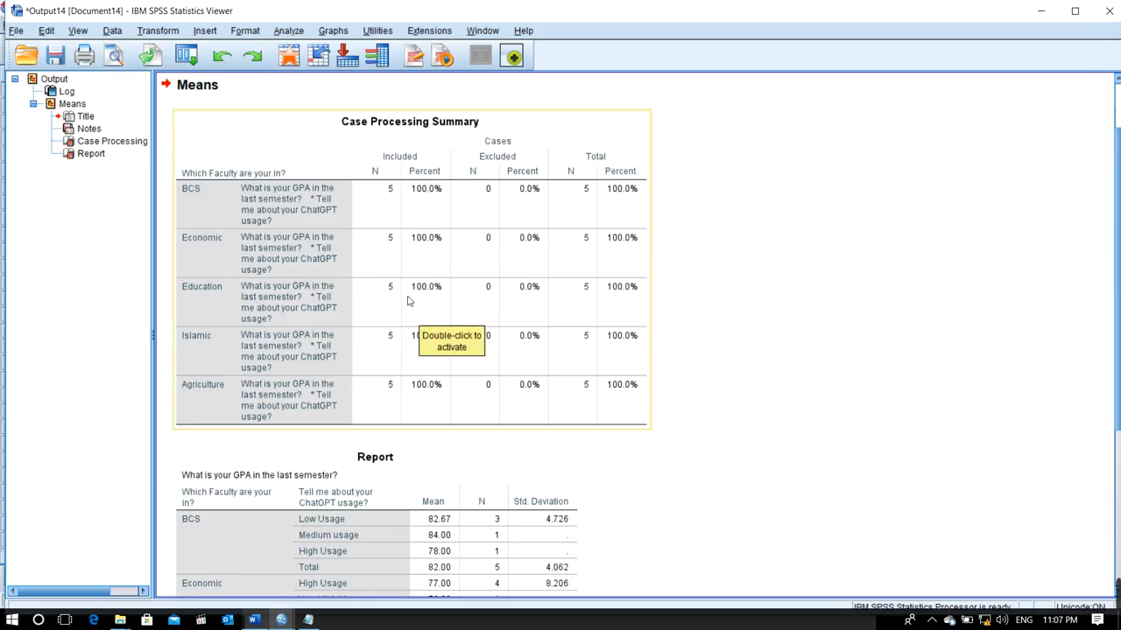
Examine the Report table of mean GPA by faculty and ChatGPT usage level, and return to the objective in Word
scroll(407, 300, down, 5)
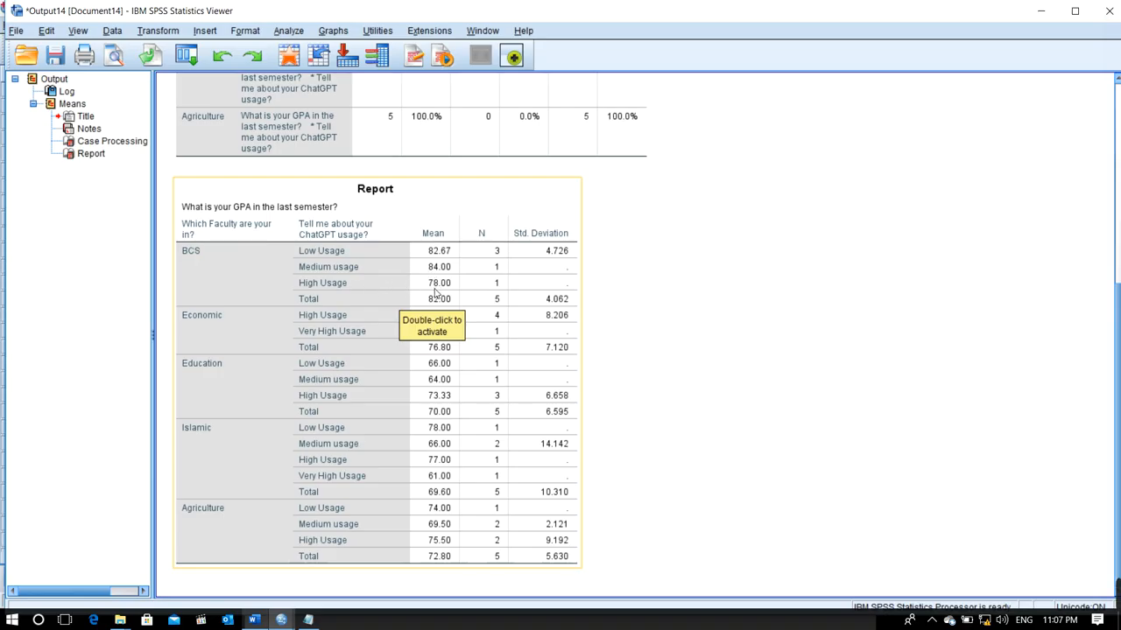
click(348, 330)
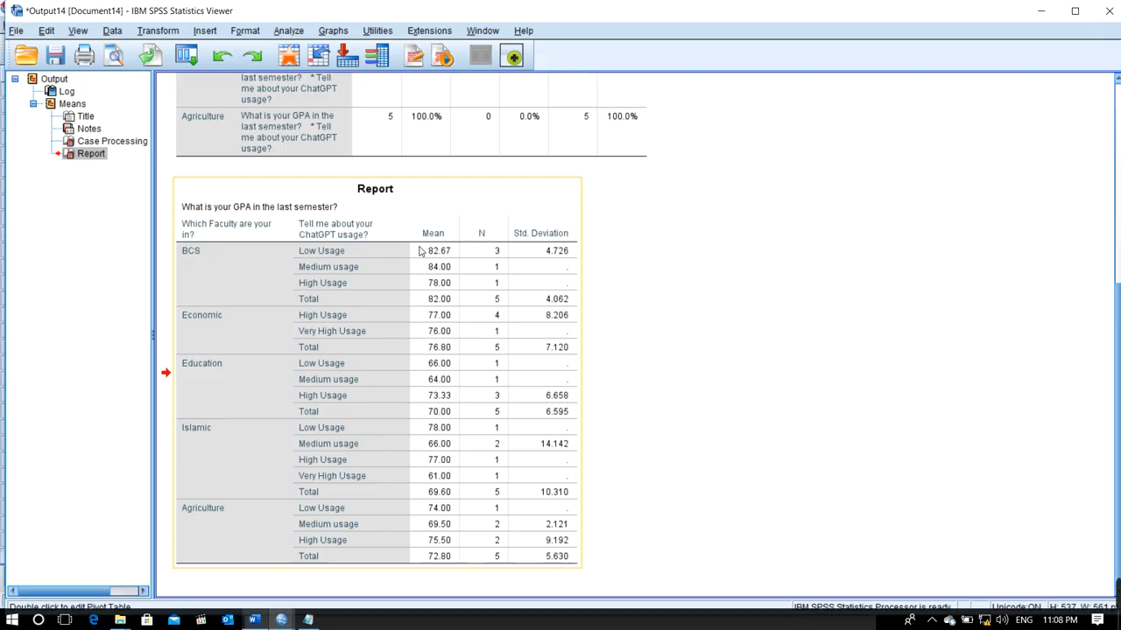
mouse_move(847, 607)
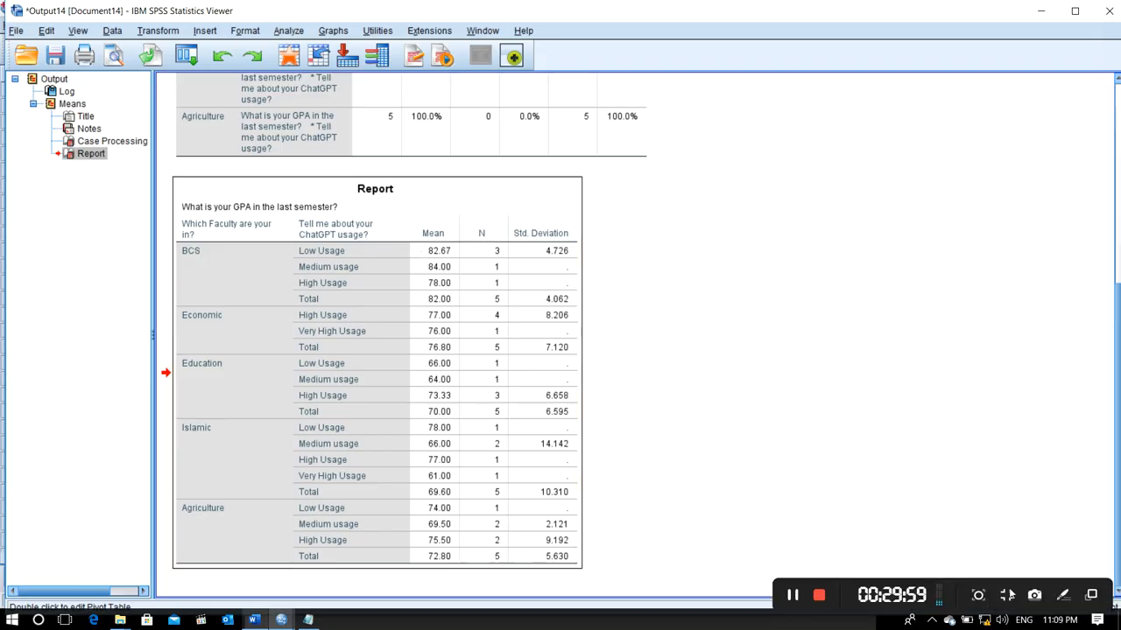
key(alt+Tab)
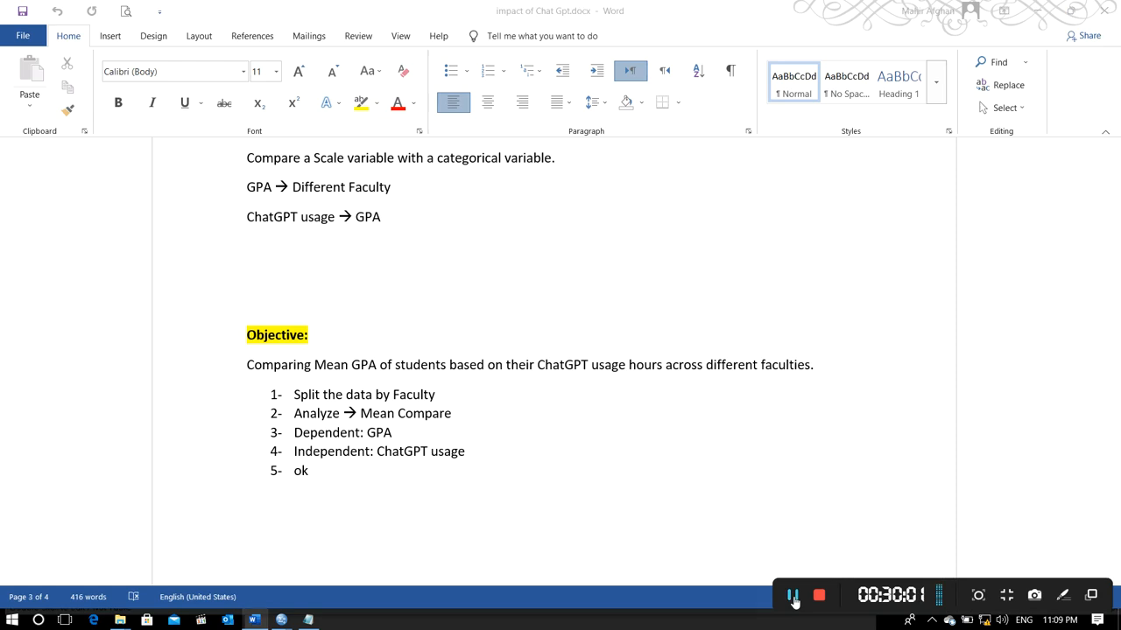